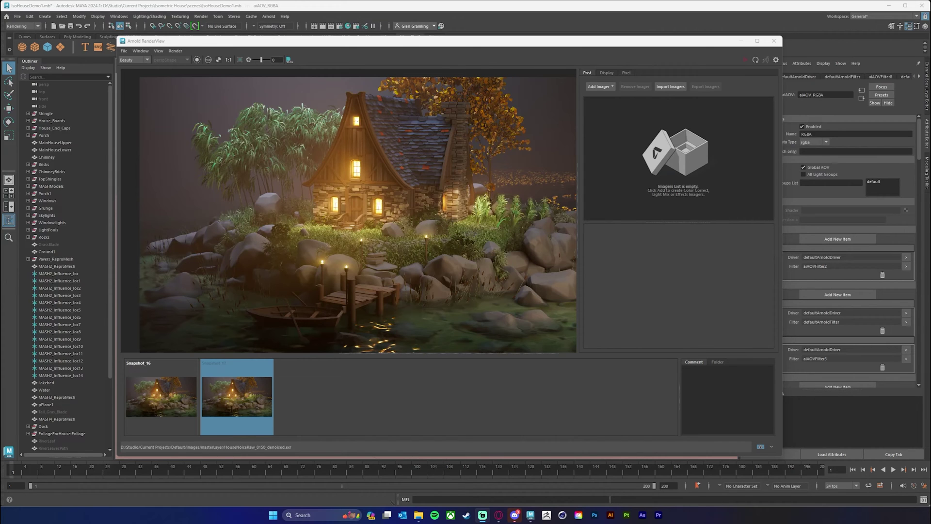
# Open the Render Setup editor and arrange it together with the Arnold RenderView window.
pyautogui.moveTo(279, 45); pyautogui.dragTo(292, 44)
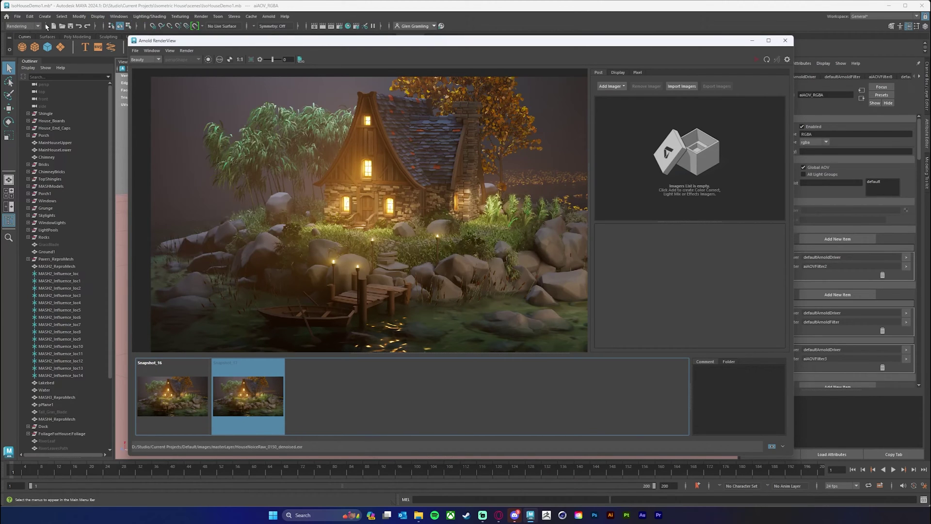
pyautogui.click(124, 19)
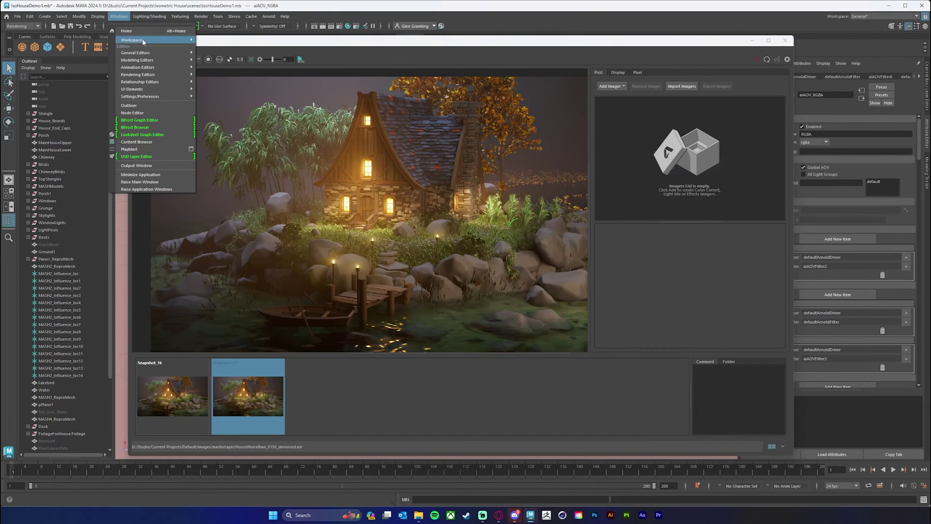
pyautogui.moveTo(187, 74)
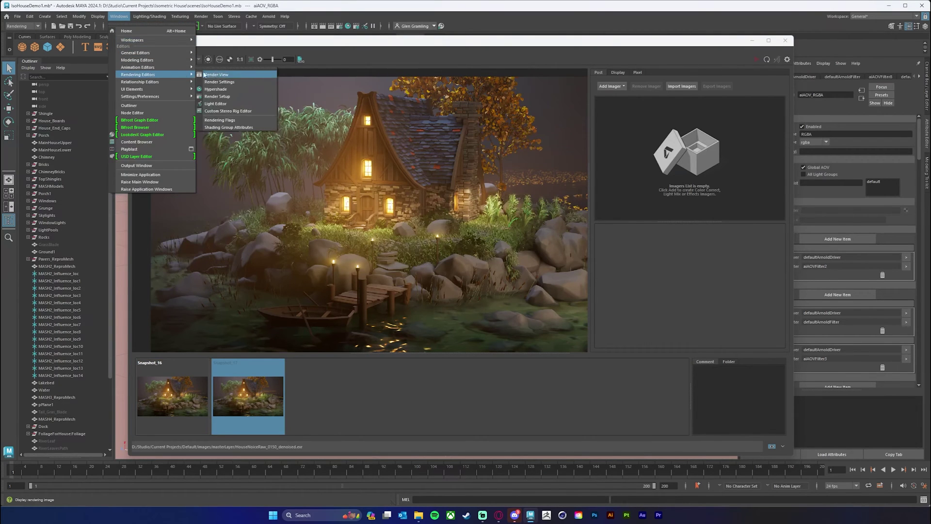
pyautogui.click(251, 96)
pyautogui.moveTo(297, 95); pyautogui.dragTo(233, 79)
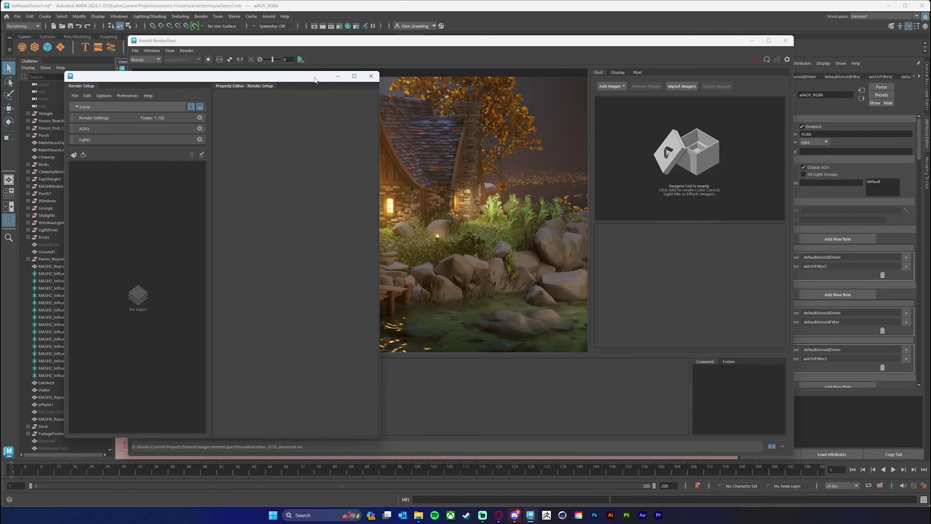
pyautogui.moveTo(302, 79); pyautogui.dragTo(309, 76)
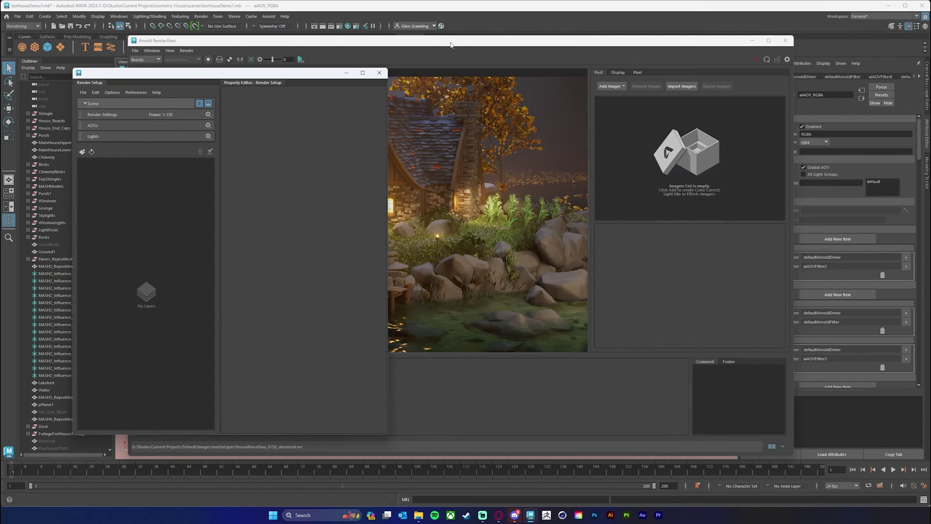
pyautogui.moveTo(460, 44); pyautogui.dragTo(480, 45)
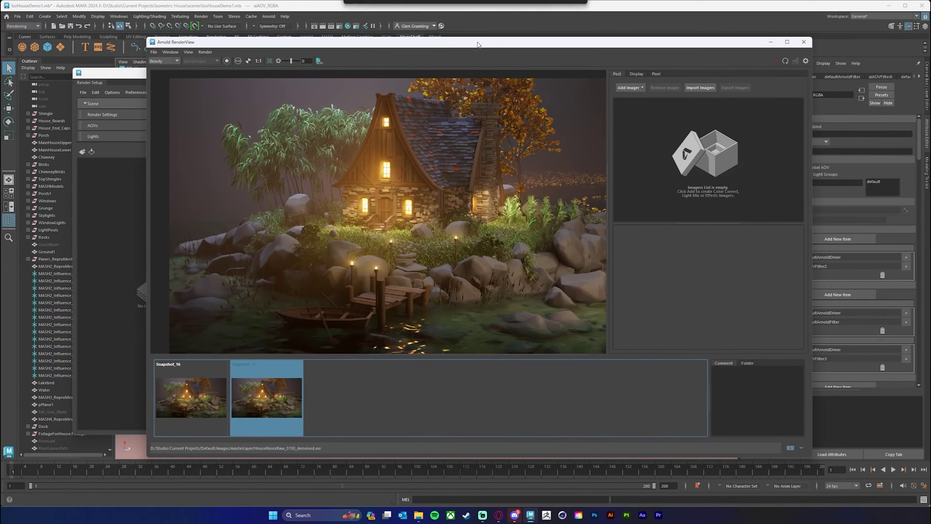
pyautogui.click(131, 76)
pyautogui.moveTo(131, 77); pyautogui.dragTo(158, 74)
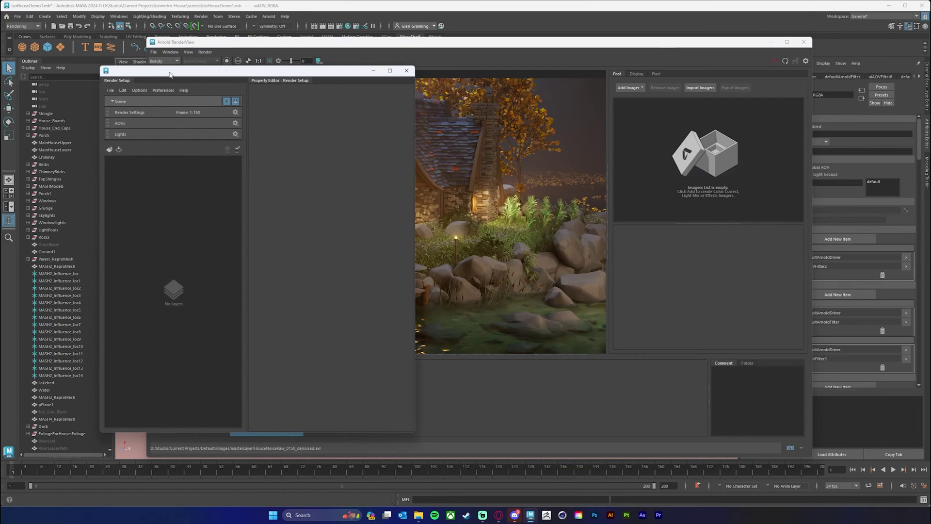
# Open the render settings and enable motion blur with Instantaneous Shutter for the Arnold renderer.
pyautogui.click(348, 27)
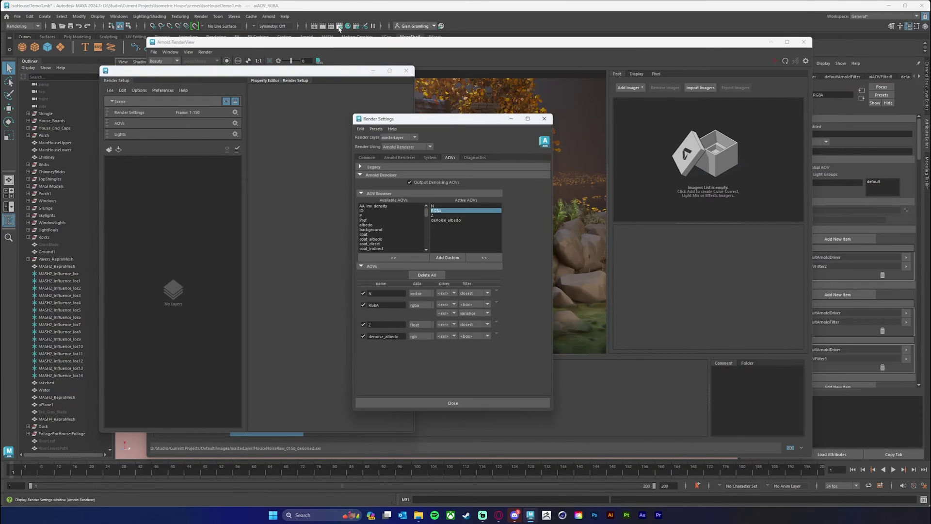
pyautogui.moveTo(461, 120); pyautogui.dragTo(557, 97)
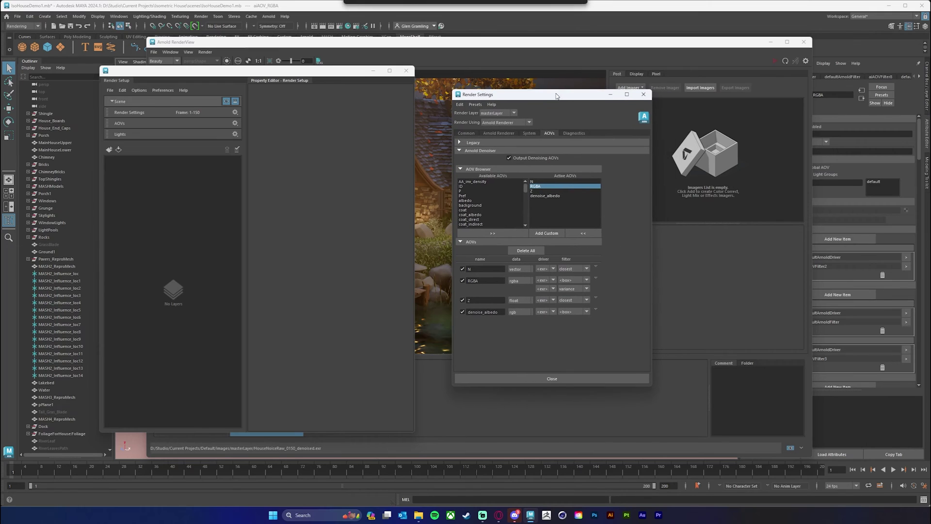
pyautogui.click(470, 134)
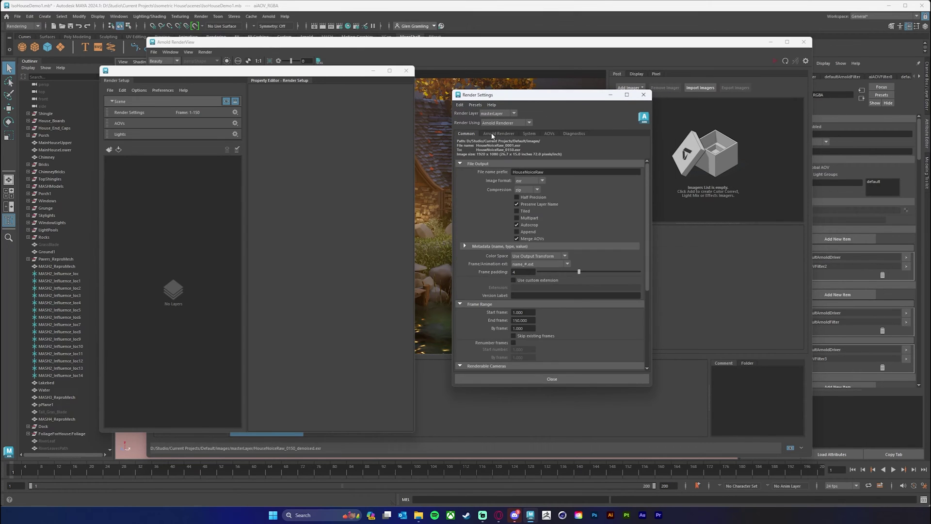
pyautogui.click(493, 133)
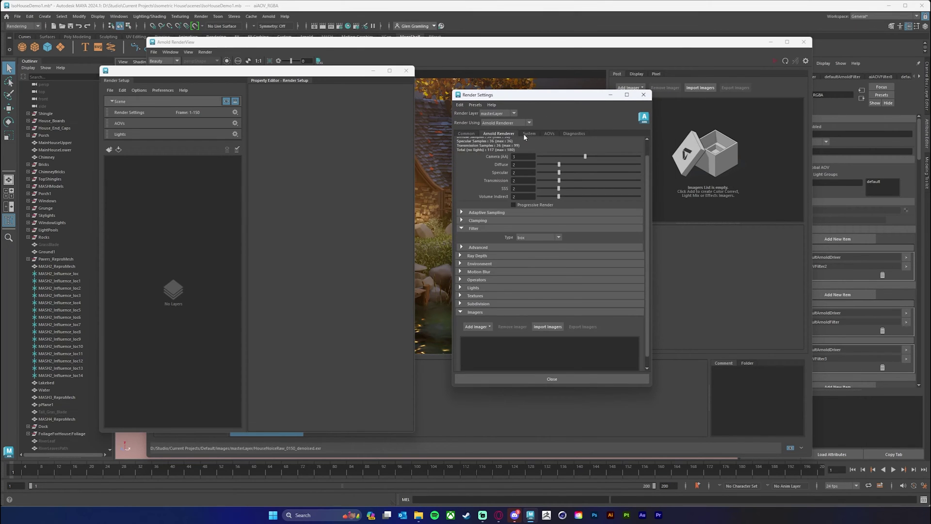
pyautogui.click(468, 272)
pyautogui.scroll(-2, 516, 242)
pyautogui.click(513, 234)
pyautogui.moveTo(542, 95); pyautogui.dragTo(532, 87)
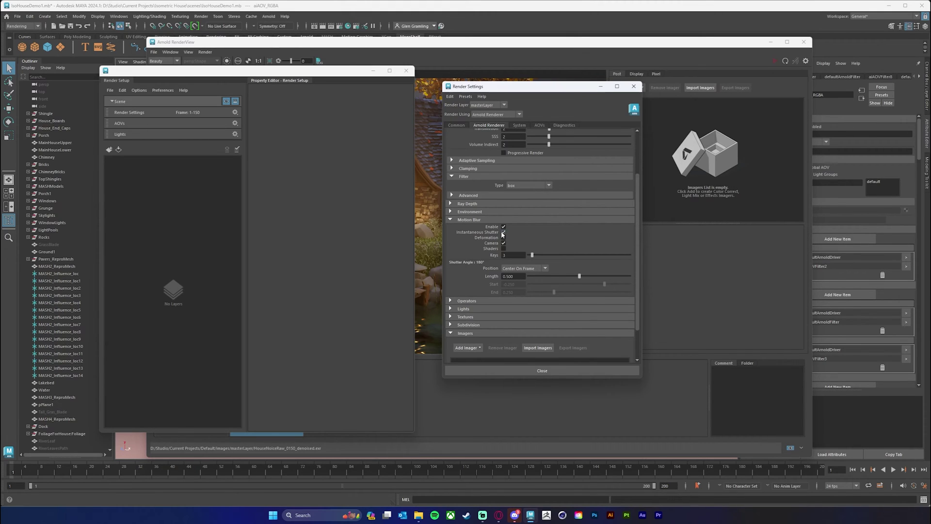
pyautogui.click(504, 232)
pyautogui.click(504, 232)
# Add the motionvector AOV to the active AOVs in the render settings.
pyautogui.moveTo(558, 88)
pyautogui.mouseDown()
pyautogui.moveTo(543, 88)
pyautogui.moveTo(569, 90)
pyautogui.mouseUp()
pyautogui.click(526, 129)
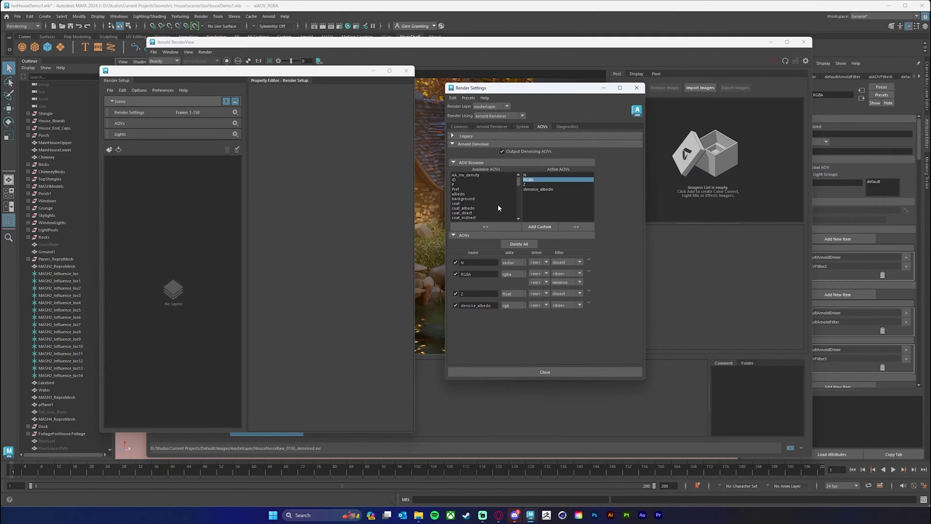
pyautogui.scroll(-2, 498, 200)
pyautogui.scroll(-2, 499, 199)
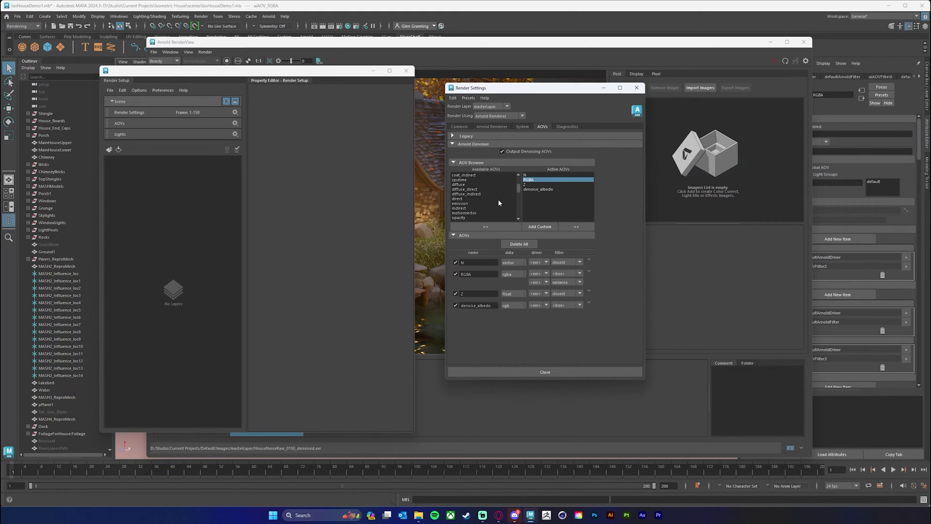
pyautogui.click(497, 199)
pyautogui.click(494, 229)
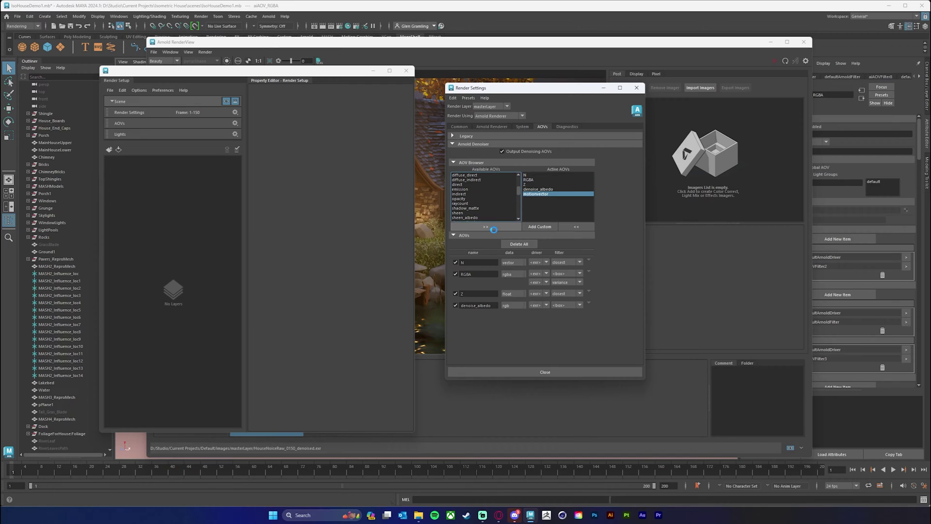
# Add the crypto_material and crypto_object cryptomatte AOVs to the active AOVs.
pyautogui.scroll(-8, 499, 203)
pyautogui.scroll(-1, 497, 206)
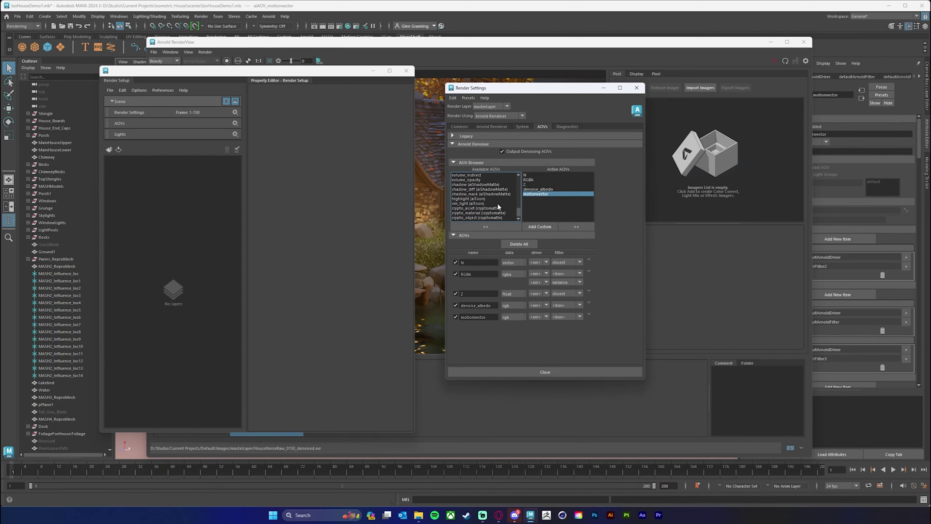
pyautogui.click(464, 213)
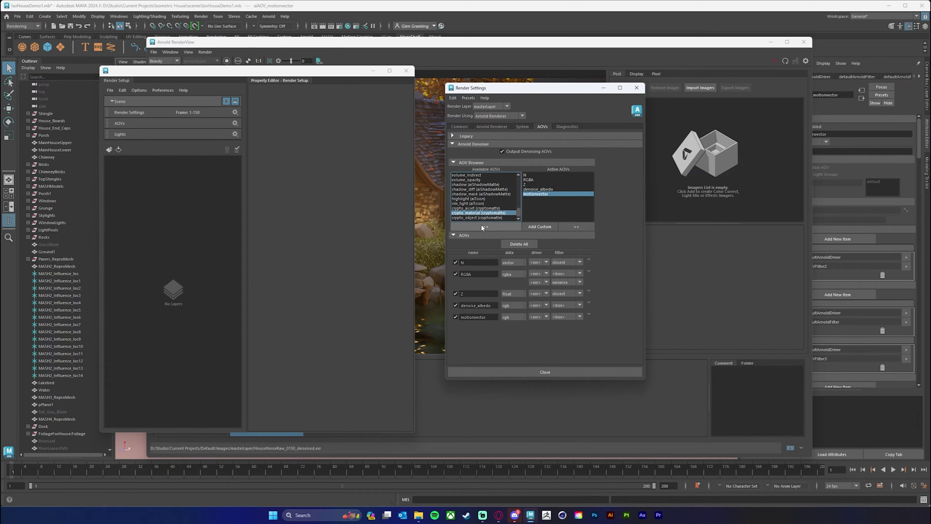
pyautogui.click(485, 226)
pyautogui.click(474, 219)
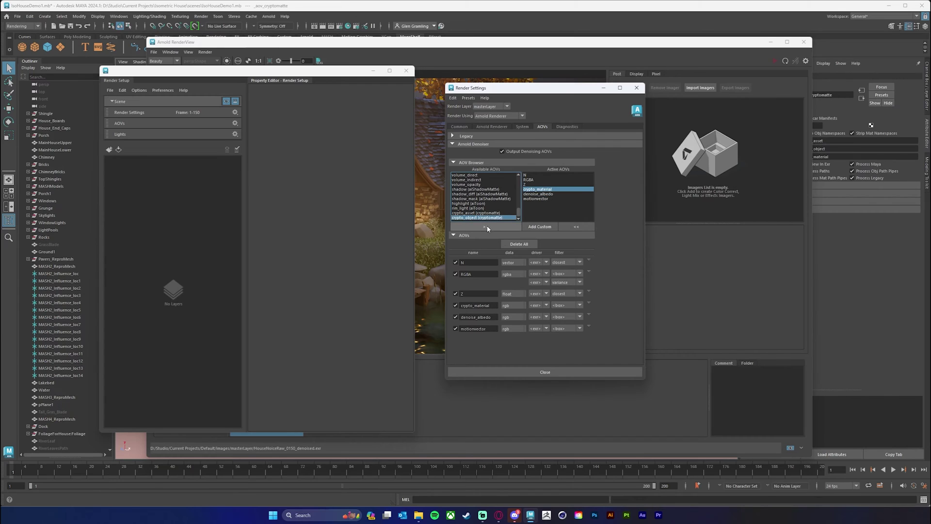
pyautogui.click(485, 227)
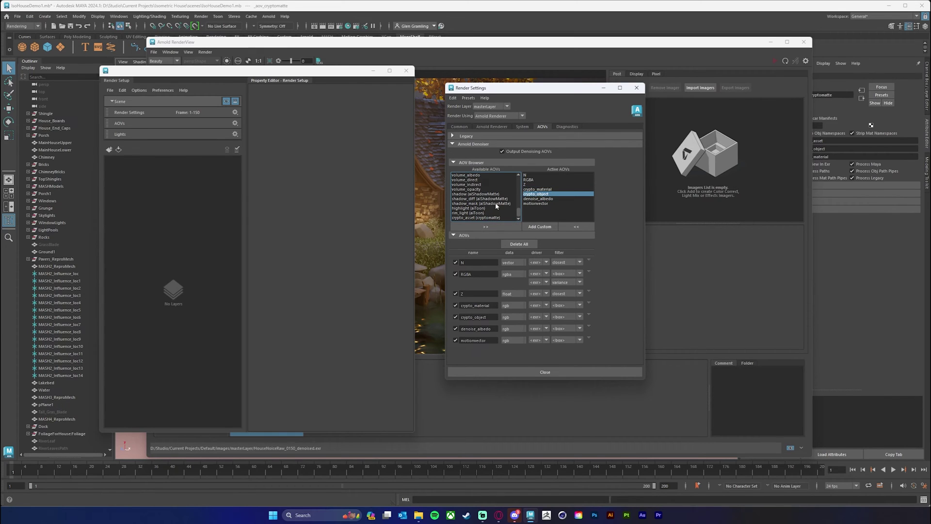
# Look through the list of available AOVs for other useful passes.
pyautogui.scroll(1, 496, 204)
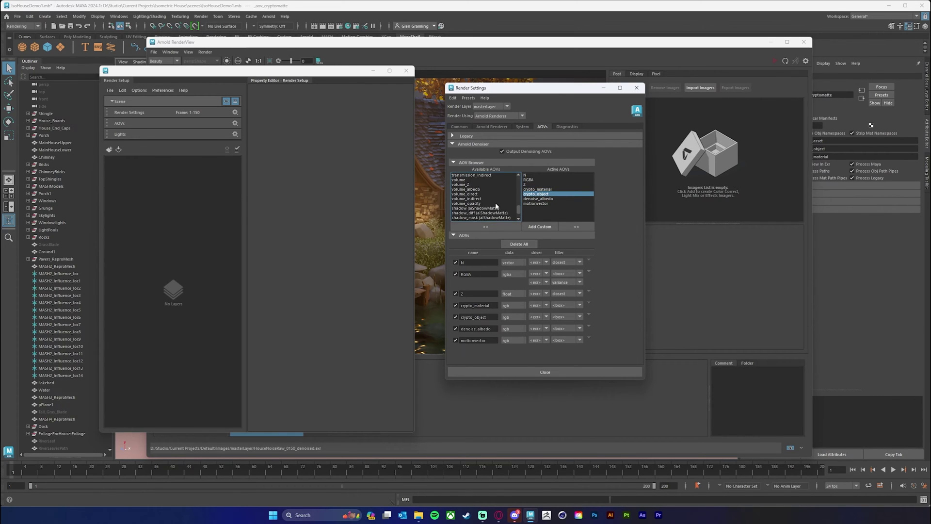
pyautogui.scroll(2, 496, 206)
pyautogui.scroll(3, 495, 206)
pyautogui.scroll(3, 495, 206)
pyautogui.scroll(2, 496, 205)
pyautogui.scroll(1, 501, 192)
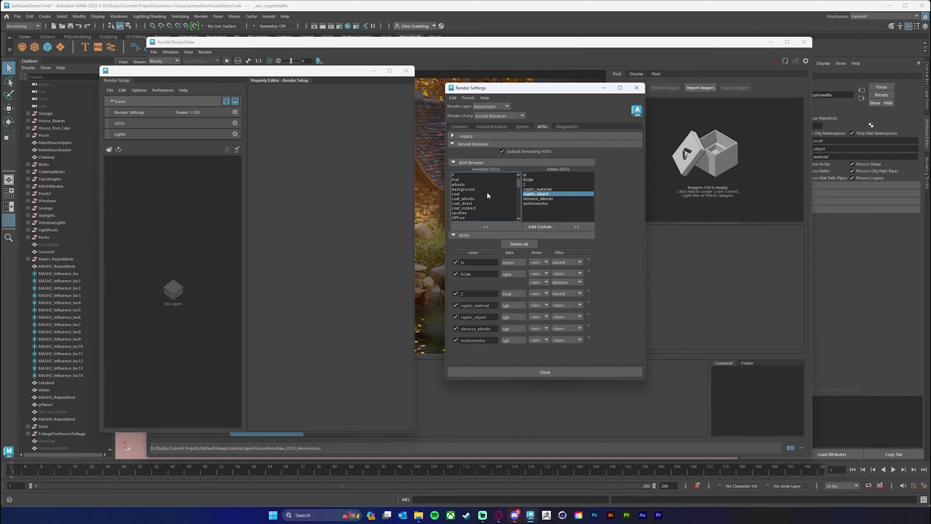
pyautogui.scroll(1, 488, 196)
# Disable the motionvector, crypto_object and crypto_material AOVs in the render settings of the master layer.
pyautogui.click(455, 340)
pyautogui.click(456, 317)
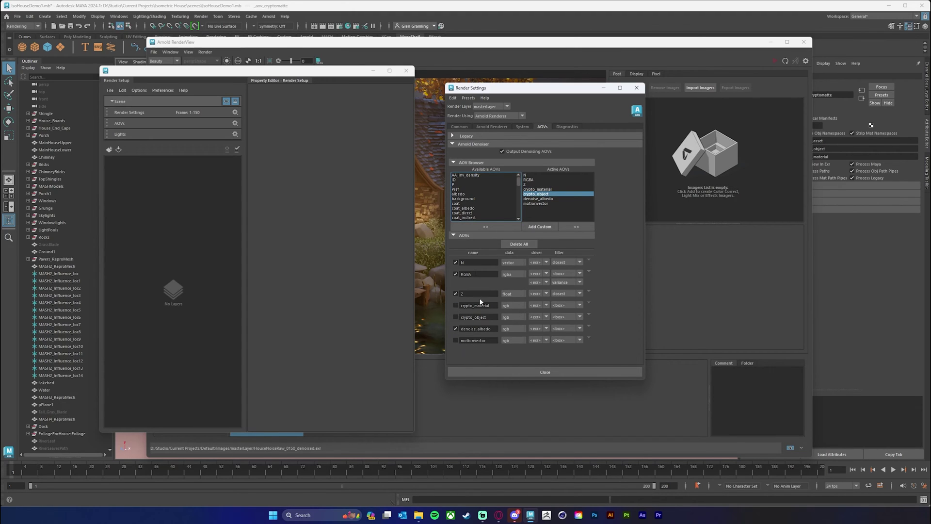
pyautogui.moveTo(543, 91); pyautogui.dragTo(597, 93)
pyautogui.moveTo(295, 75); pyautogui.dragTo(363, 75)
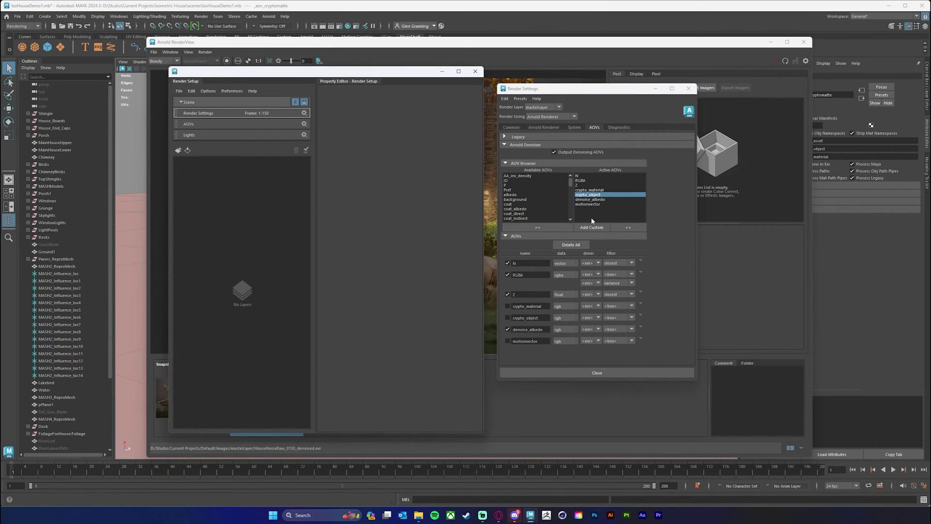
# Review the Arnold renderer's motion blur options and close the render settings.
pyautogui.click(544, 127)
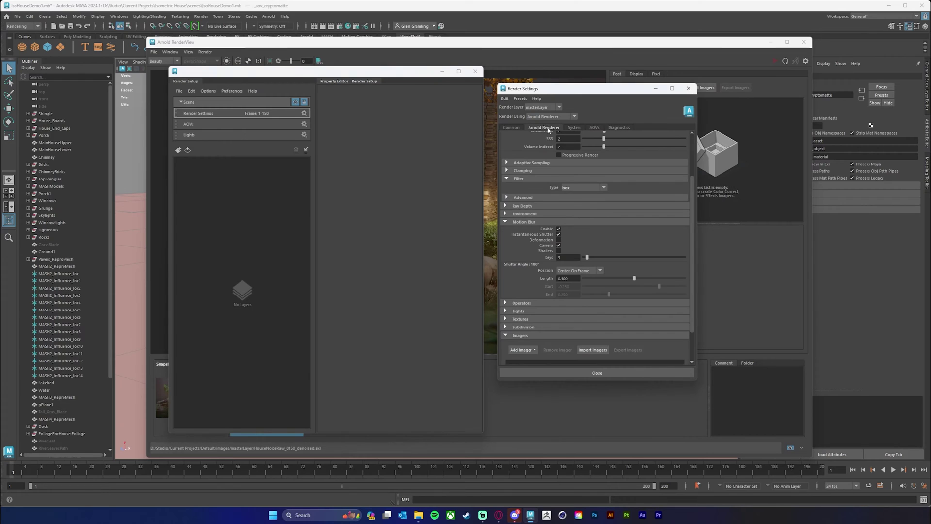
pyautogui.moveTo(633, 93); pyautogui.dragTo(604, 104)
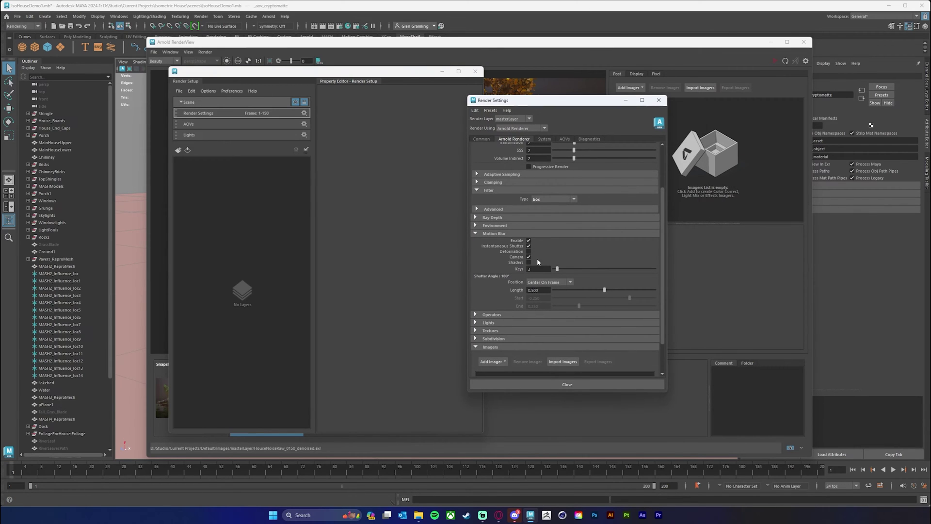
pyautogui.moveTo(615, 100); pyautogui.dragTo(628, 101)
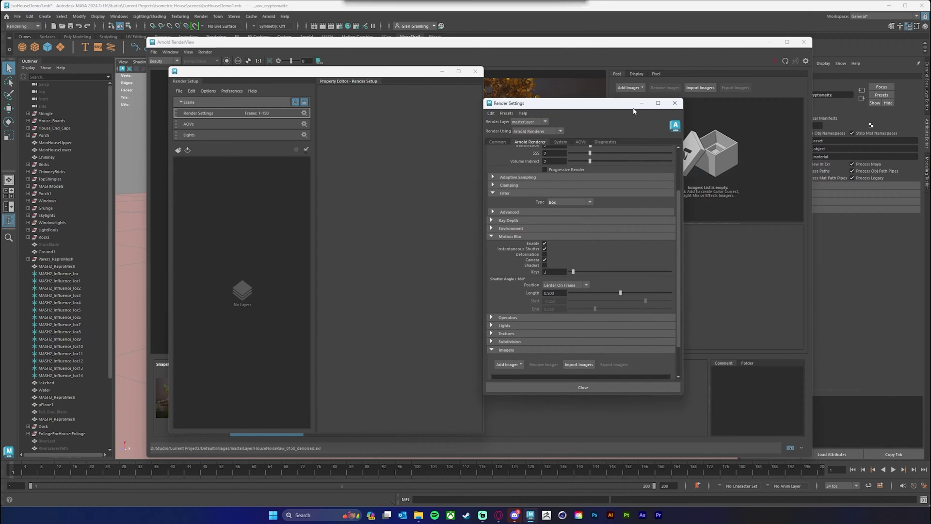
pyautogui.click(670, 102)
# Narrow and minimize the Arnold RenderView, and widen the Render Setup window.
pyautogui.moveTo(354, 77); pyautogui.dragTo(408, 73)
pyautogui.moveTo(809, 293); pyautogui.dragTo(718, 293)
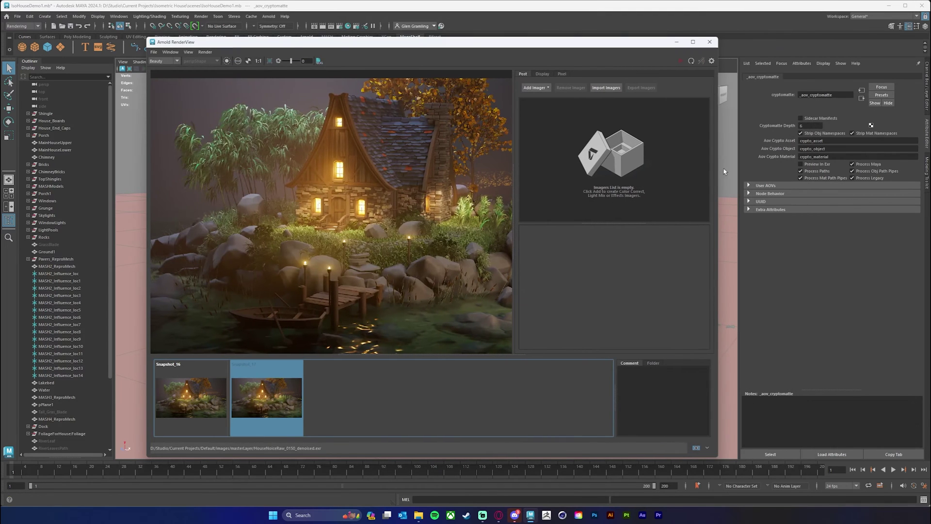
pyautogui.click(678, 42)
pyautogui.moveTo(412, 72); pyautogui.dragTo(366, 76)
pyautogui.moveTo(492, 147); pyautogui.dragTo(530, 146)
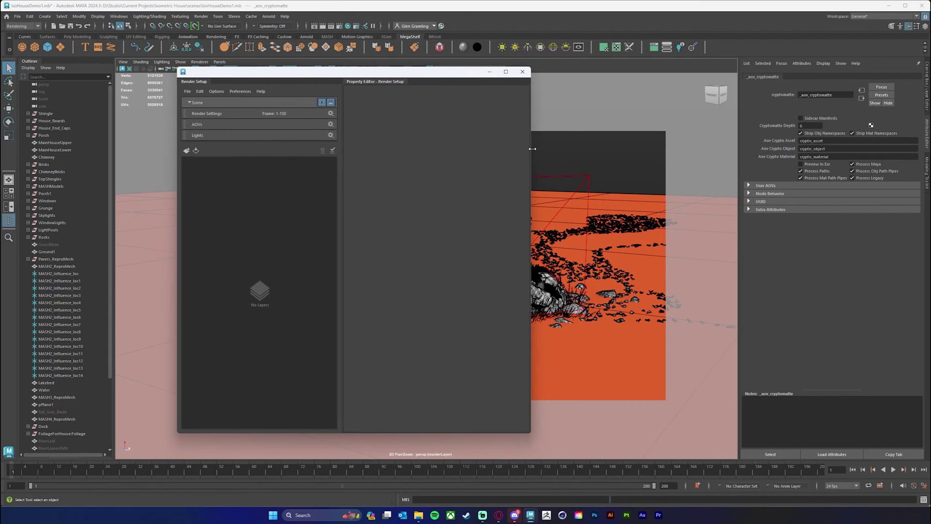
pyautogui.moveTo(426, 76); pyautogui.dragTo(673, 88)
# Open the Hypershade and arrange it alongside the Render Setup window.
pyautogui.click(347, 26)
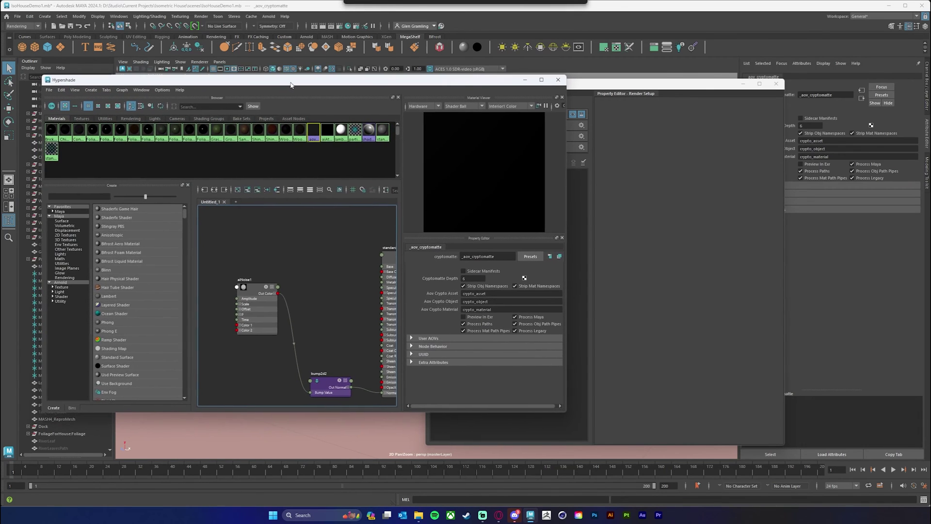
pyautogui.moveTo(312, 84); pyautogui.dragTo(356, 79)
pyautogui.moveTo(657, 88); pyautogui.dragTo(556, 73)
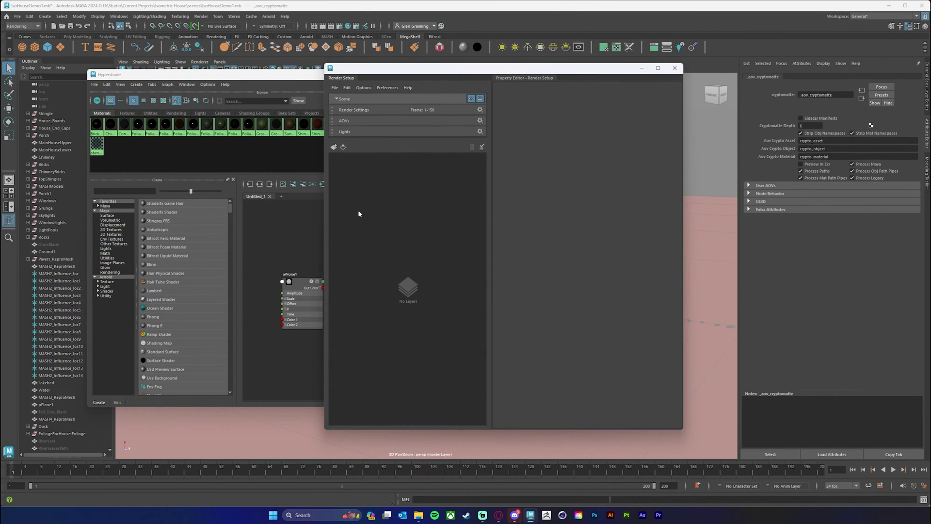
# Create a render layer named UtilityPass containing a collection named Objects.
pyautogui.click(333, 146)
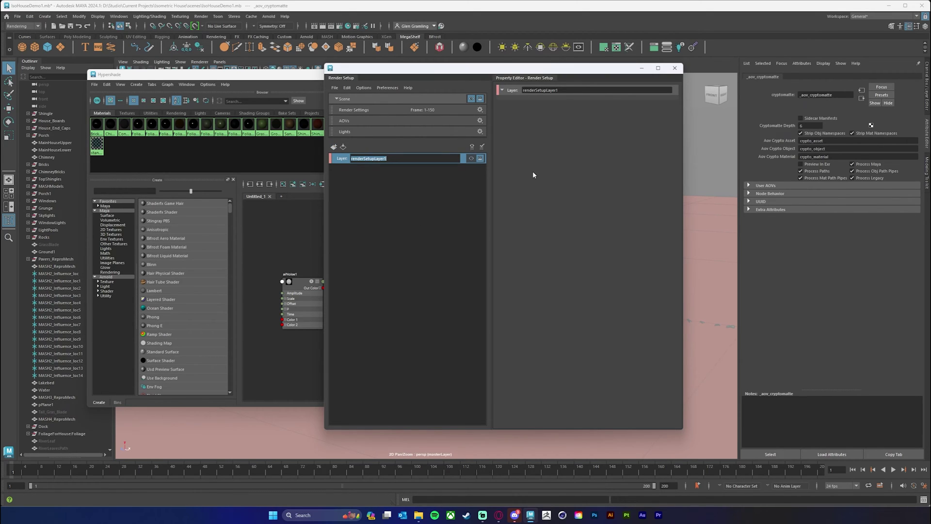
pyautogui.write('Ut')
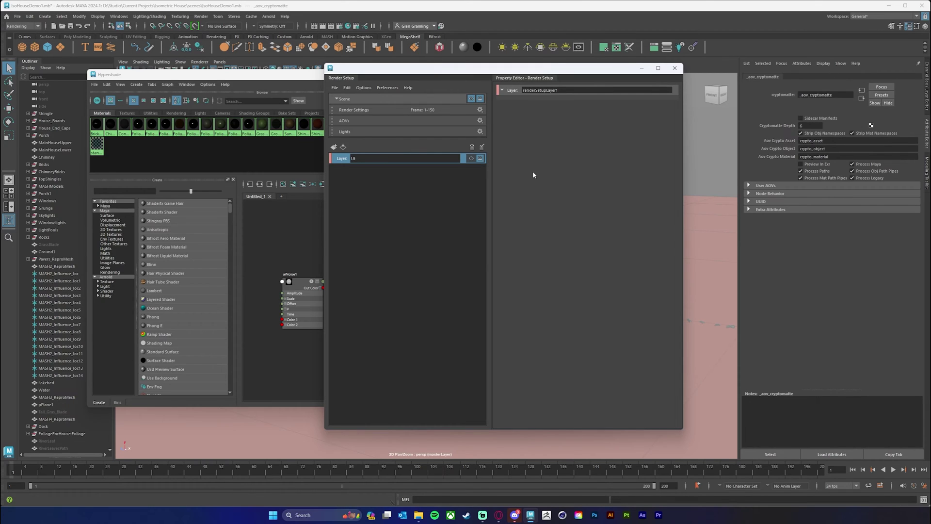
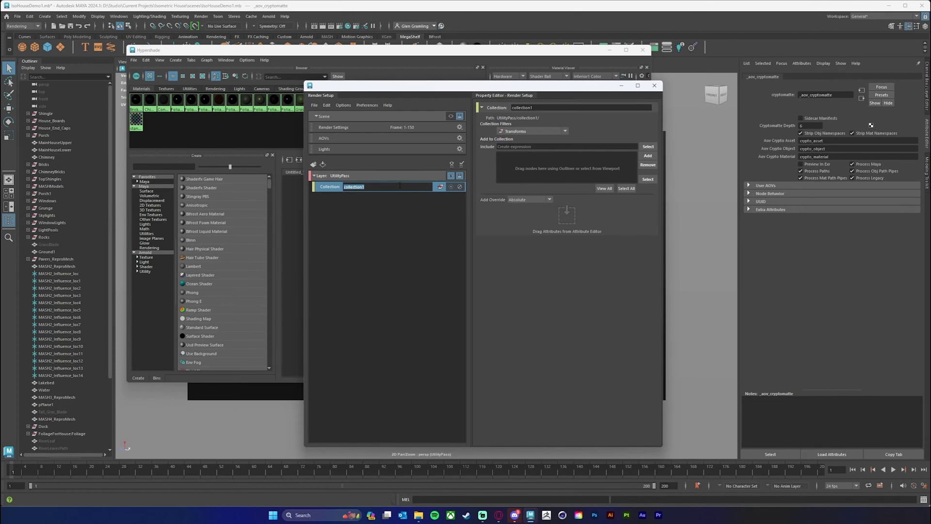
pyautogui.write('Objects')
pyautogui.press('Return')
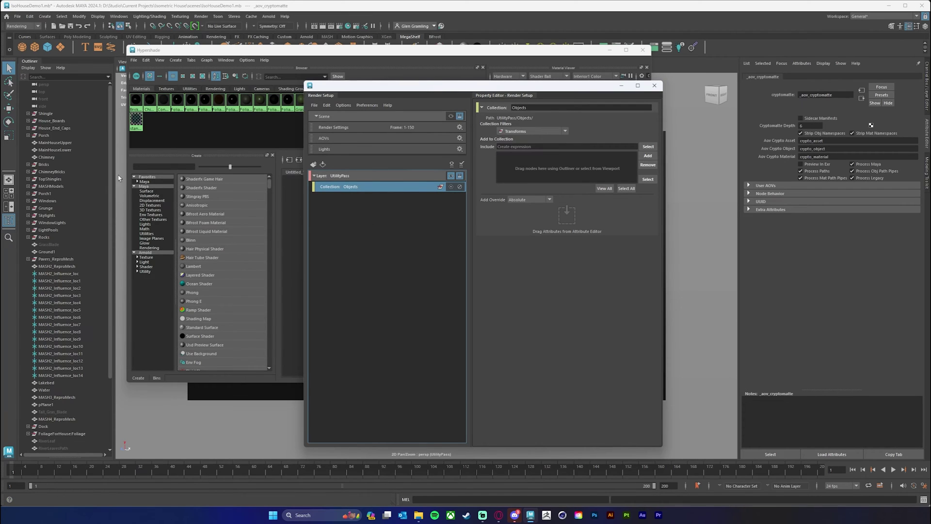
# Add all scene nodes from Shingle through MASH6 in the Outliner to the Objects collection.
pyautogui.click(44, 114)
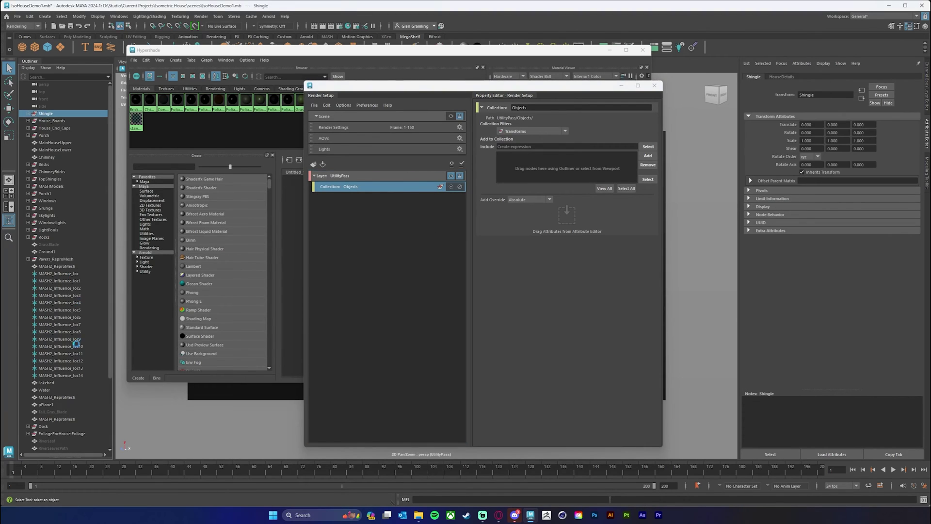
pyautogui.scroll(-4, 73, 368)
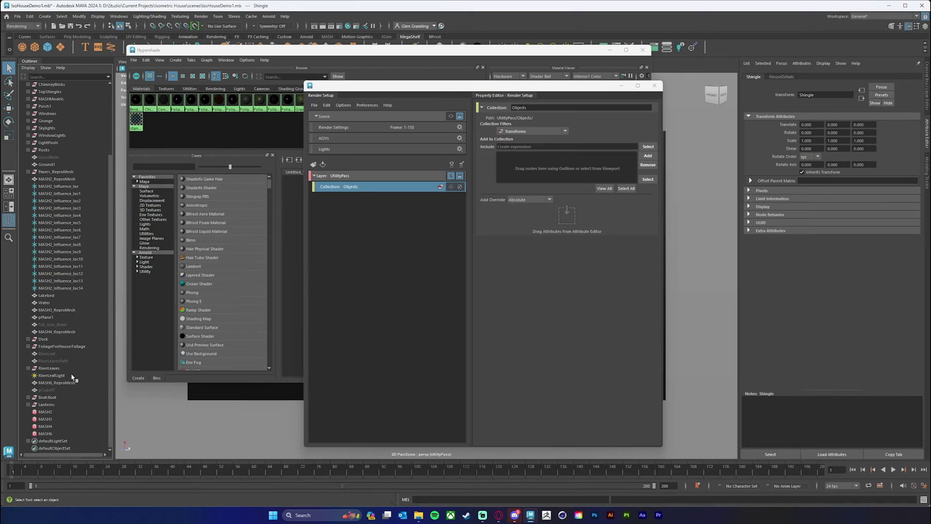
pyautogui.keyDown('shift'); pyautogui.click(46, 434); pyautogui.keyUp('shift')
pyautogui.scroll(4, 70, 342)
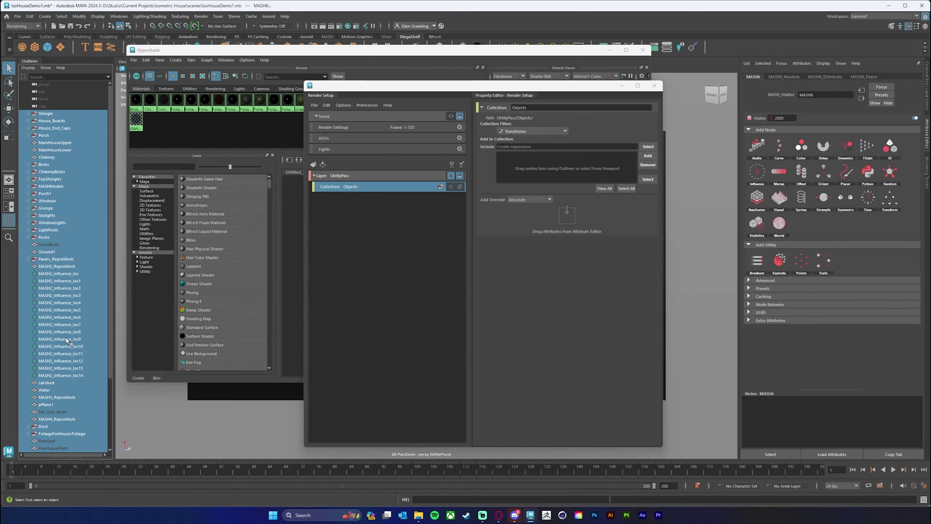
pyautogui.click(648, 155)
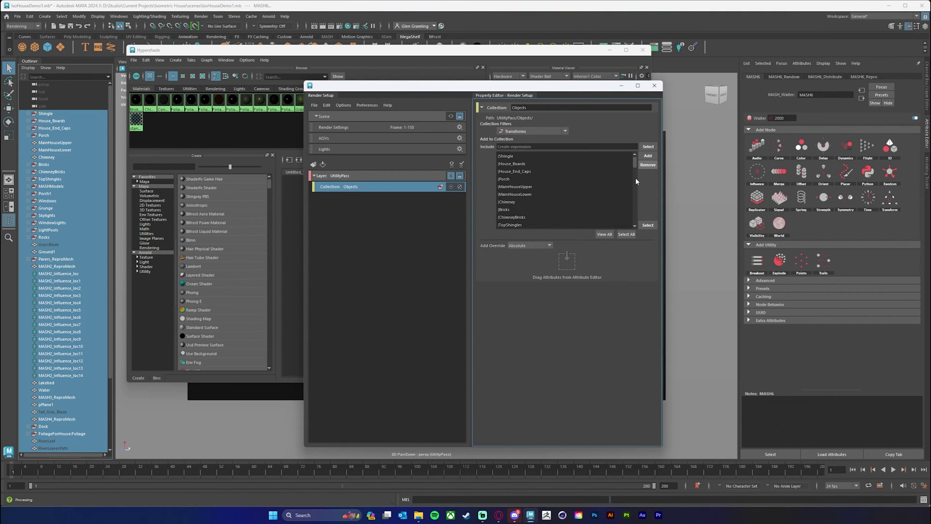
# Remove the greyed-out MASH2, MASH3, MASH4 and MASH6 nodes from the Objects collection.
pyautogui.scroll(-5, 633, 180)
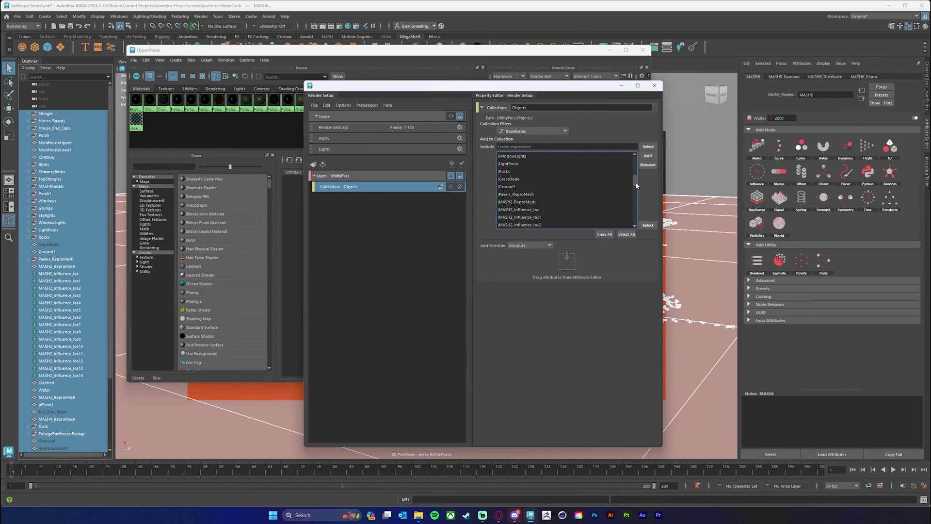
pyautogui.moveTo(636, 181); pyautogui.dragTo(634, 228)
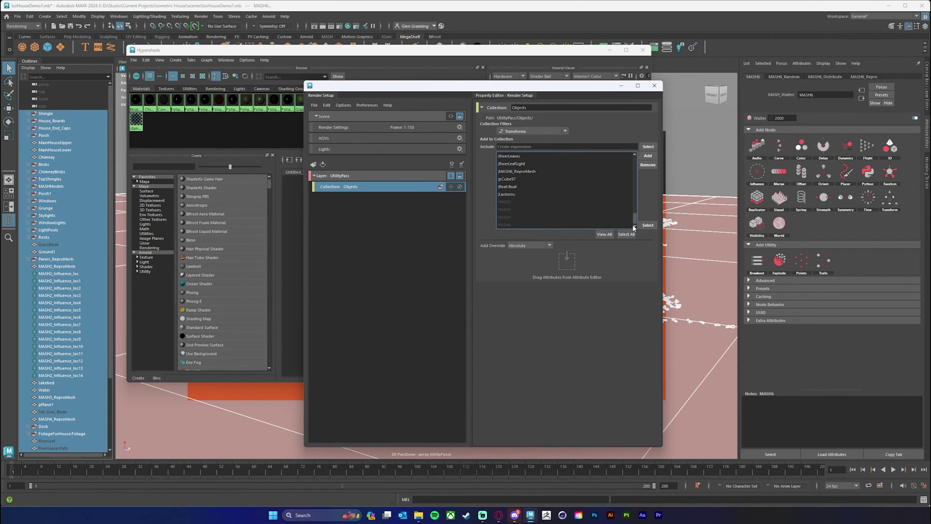
pyautogui.click(507, 202)
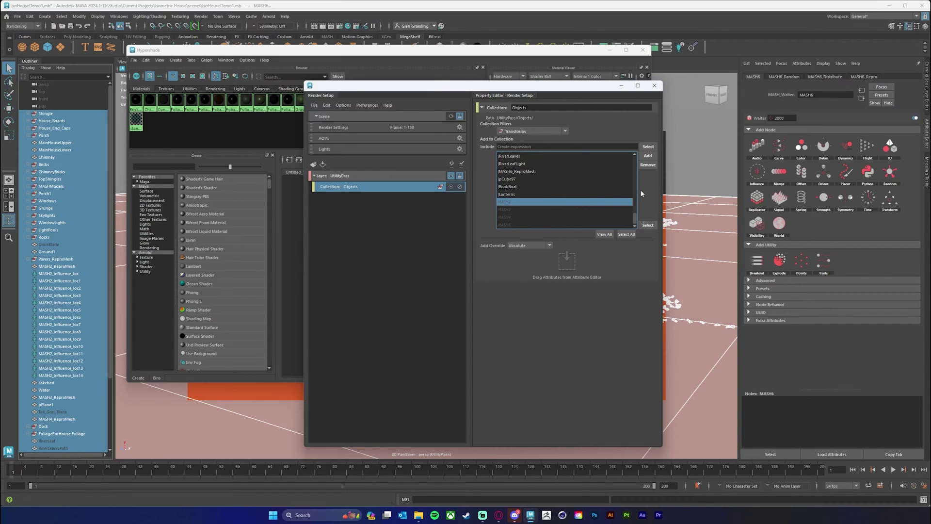
pyautogui.click(645, 167)
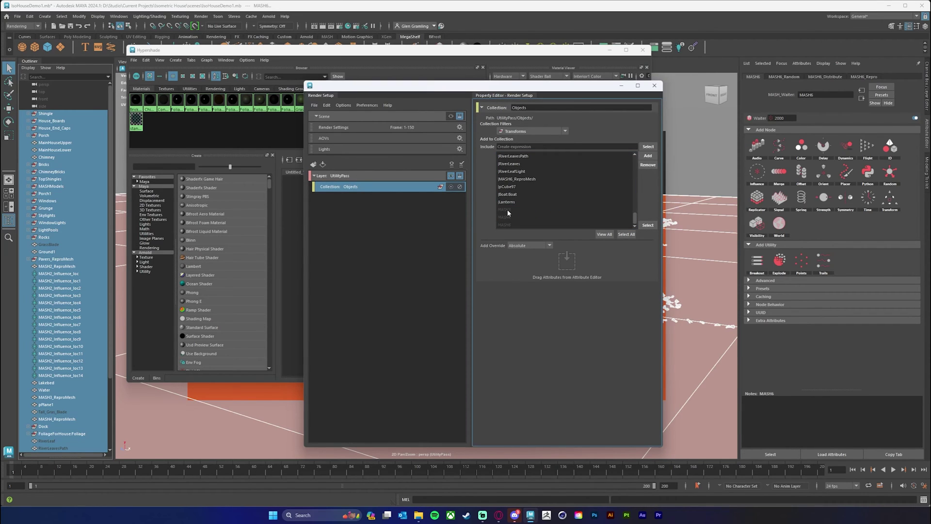
pyautogui.click(534, 209)
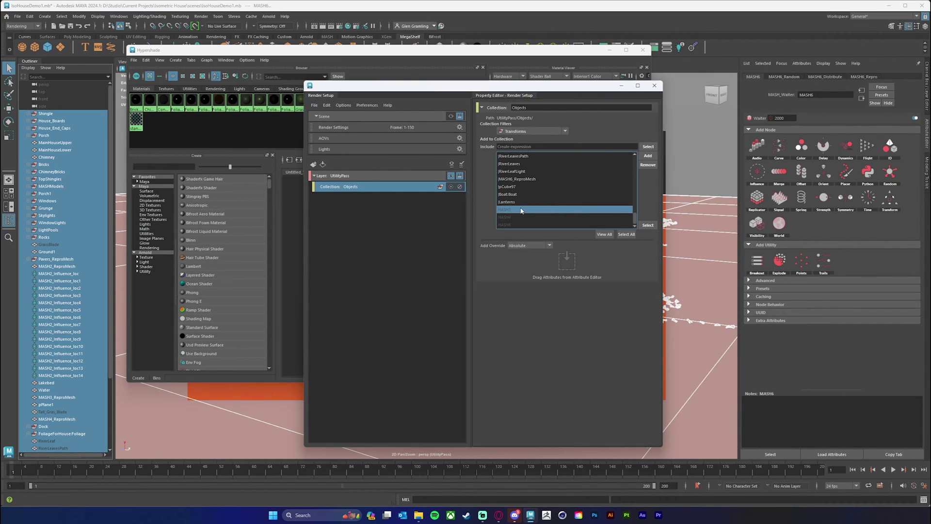
pyautogui.click(648, 165)
pyautogui.click(502, 217)
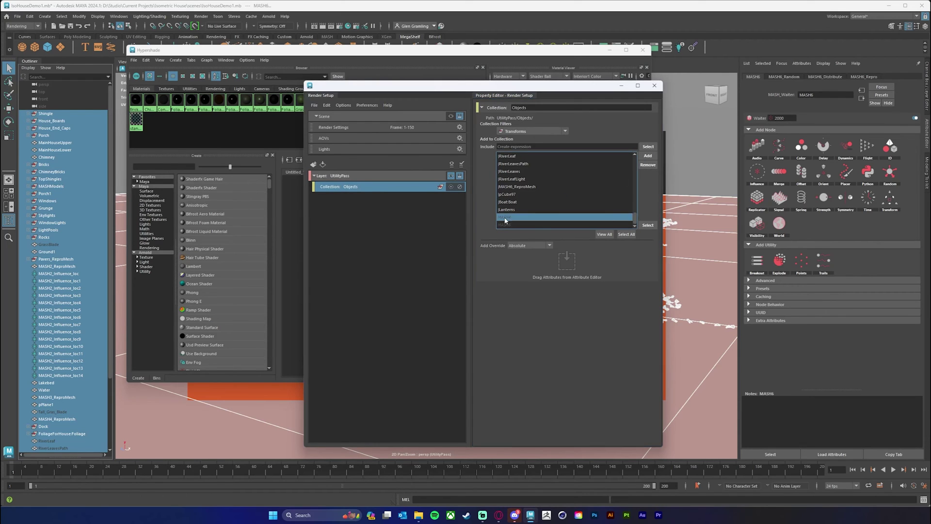
pyautogui.click(648, 164)
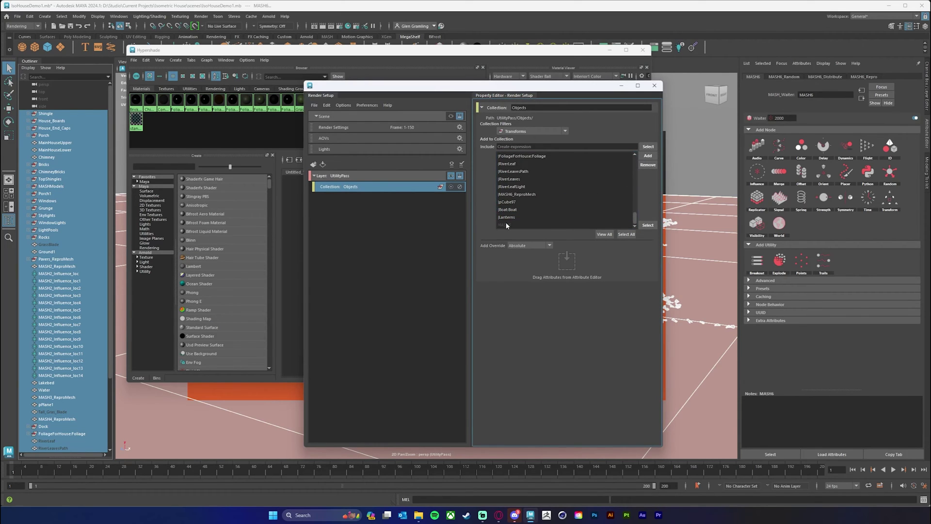
pyautogui.click(505, 225)
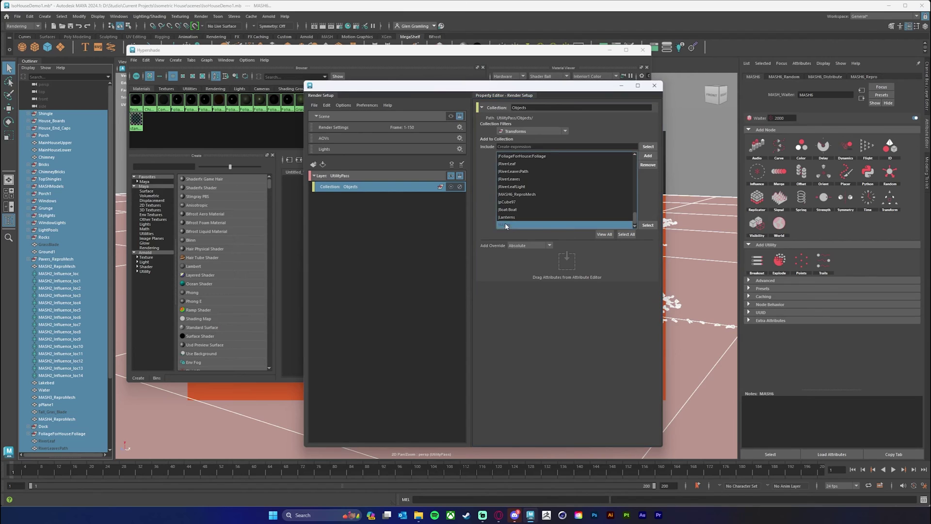
pyautogui.click(648, 165)
pyautogui.scroll(4, 587, 194)
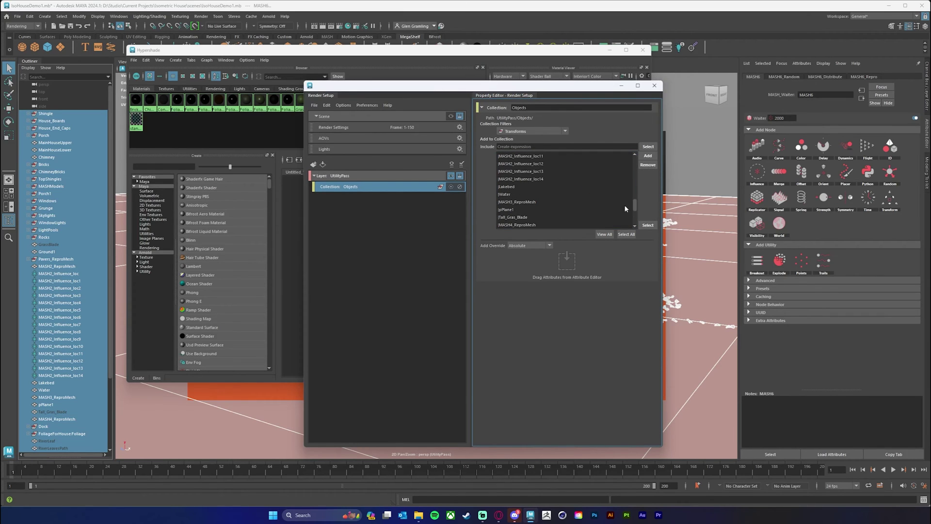
pyautogui.moveTo(631, 206); pyautogui.dragTo(634, 145)
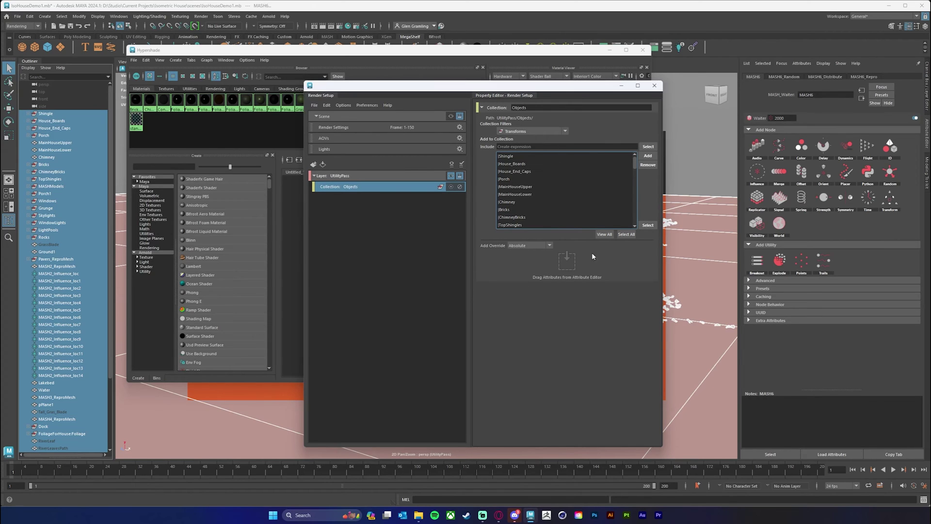
# Reposition the Render Setup window and add Ground1 from the Outliner to the Objects collection.
pyautogui.moveTo(554, 84); pyautogui.dragTo(542, 75)
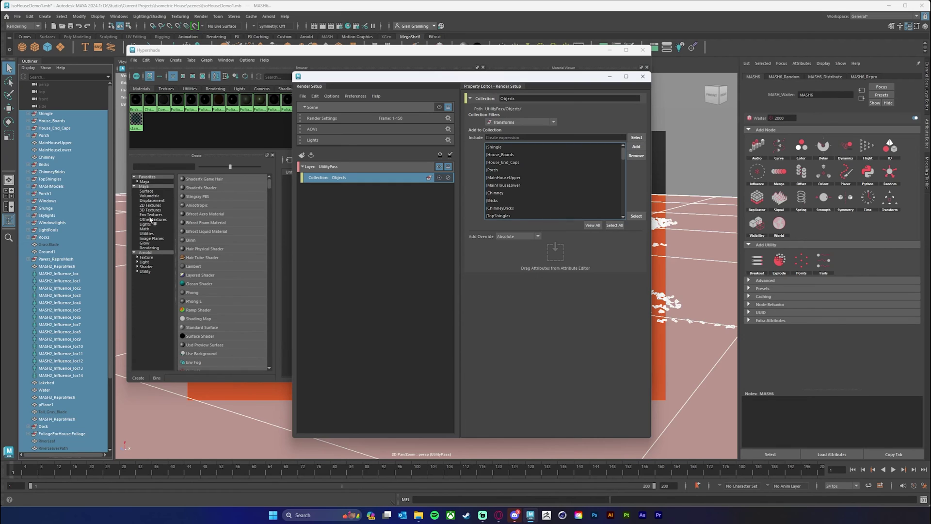
pyautogui.click(50, 253)
pyautogui.moveTo(51, 253); pyautogui.dragTo(597, 200)
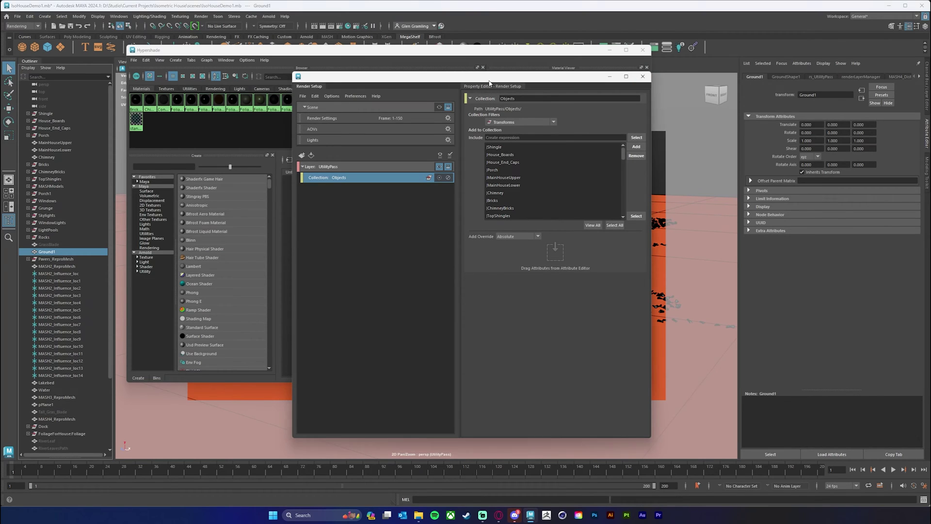
pyautogui.moveTo(489, 81); pyautogui.dragTo(490, 81)
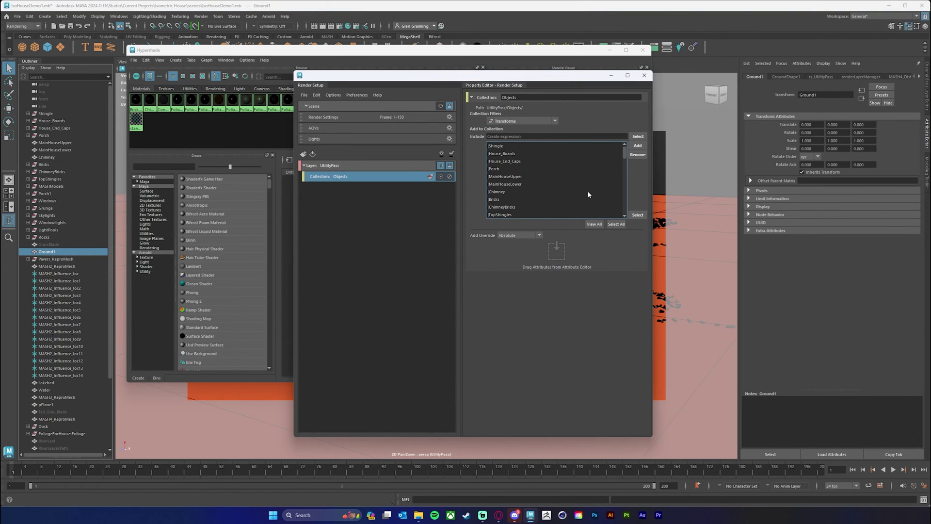
# Review the Objects collection's members and its available filter types.
pyautogui.scroll(-6, 587, 194)
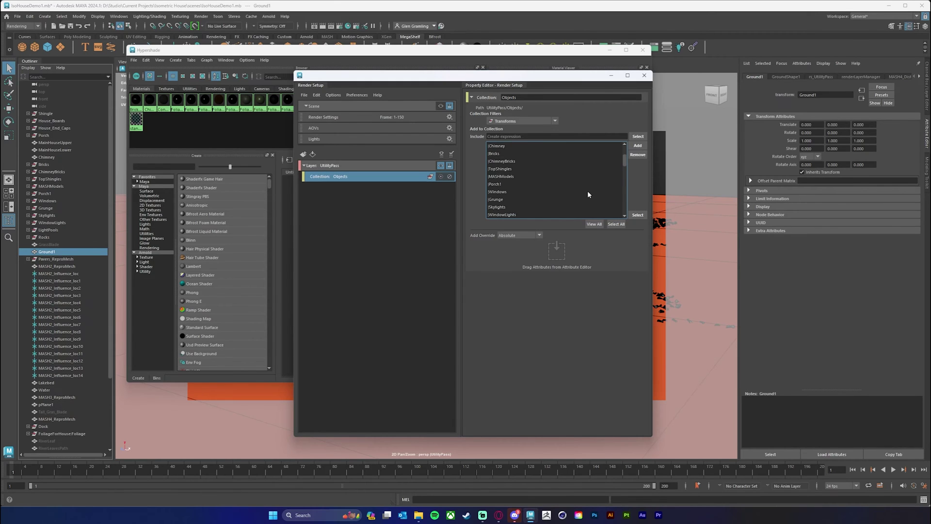
pyautogui.scroll(2, 588, 194)
pyautogui.click(556, 122)
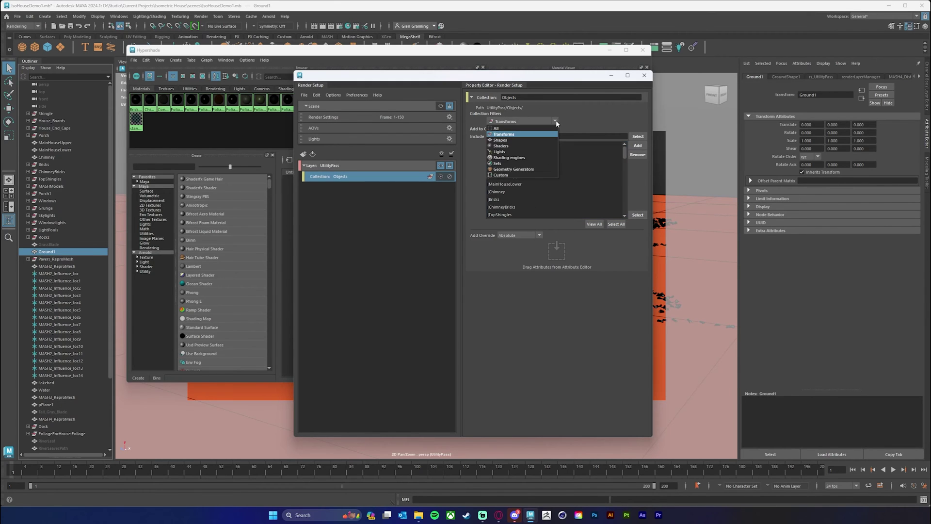
pyautogui.click(593, 122)
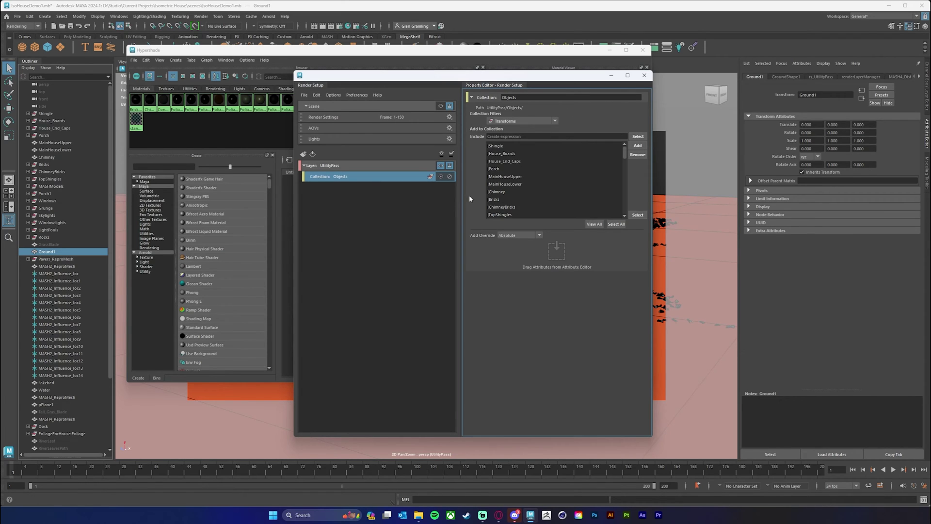
# Create a second collection named Materials in the UtilityPass layer and set its filter to Shaders.
pyautogui.click(360, 196)
pyautogui.click(361, 166)
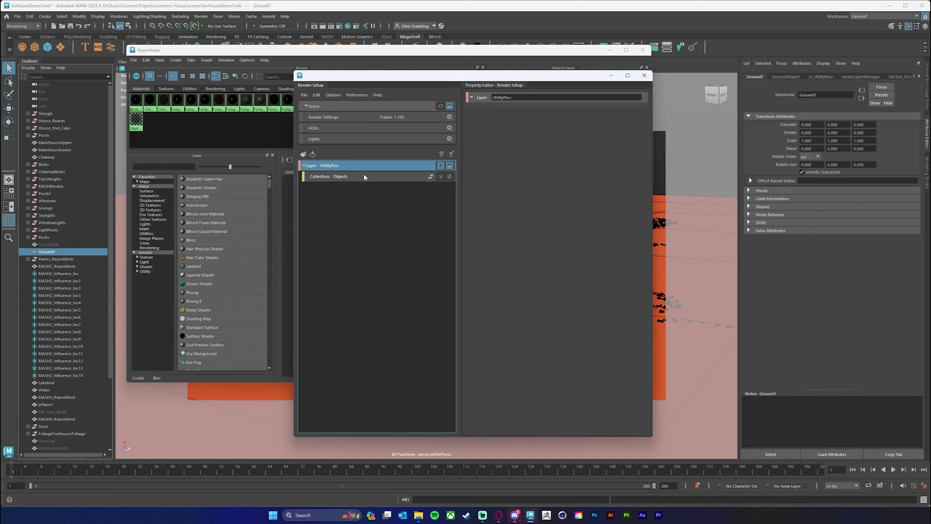
pyautogui.rightClick(357, 167)
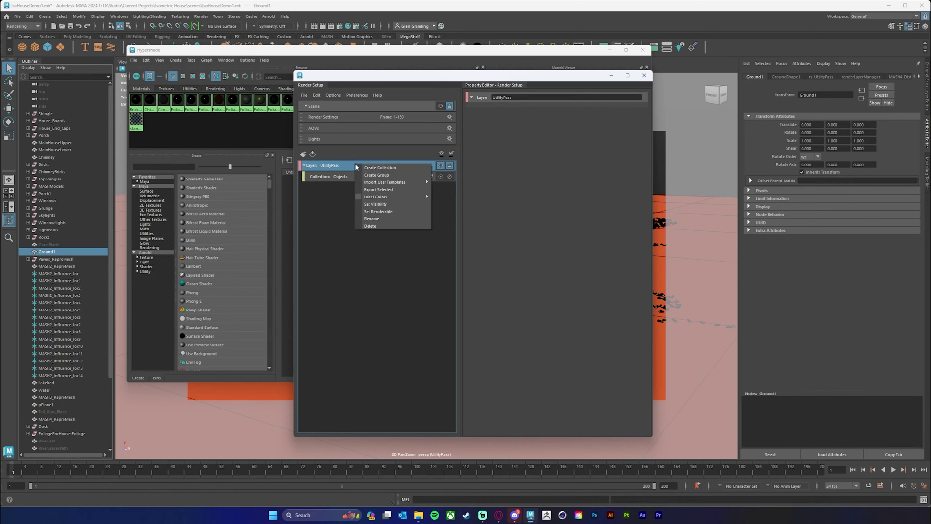
pyautogui.click(418, 170)
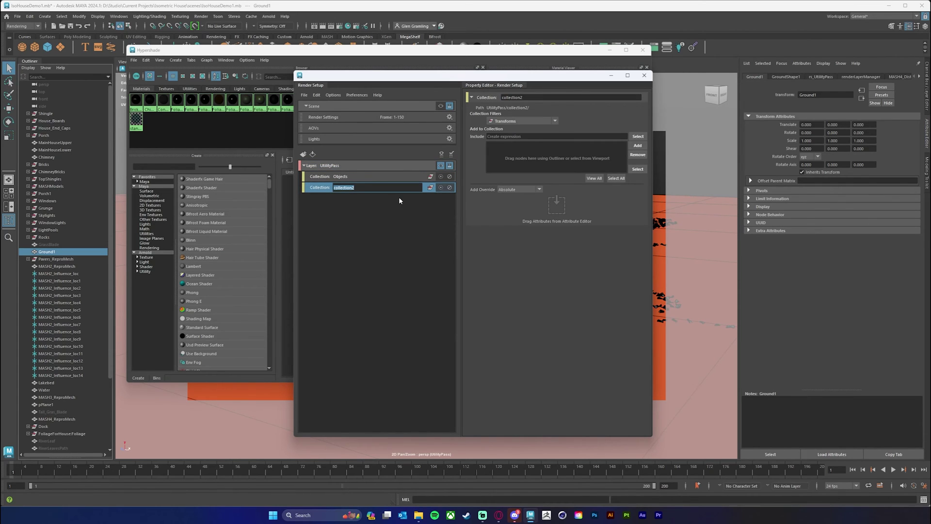
pyautogui.write('Materials')
pyautogui.press('Return')
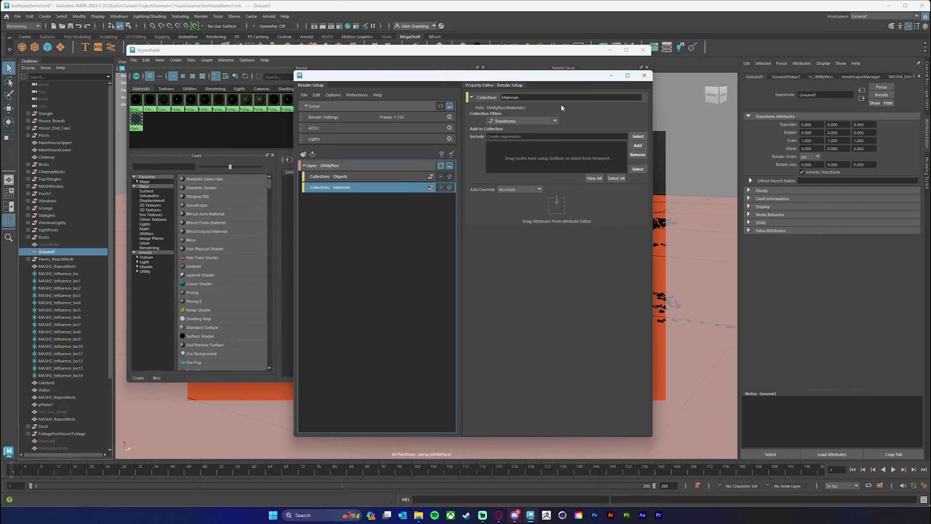
pyautogui.click(555, 120)
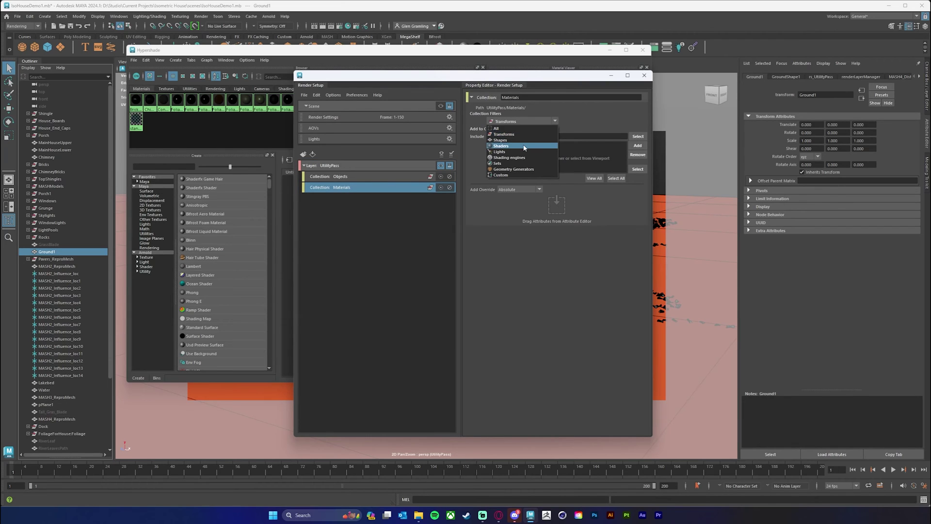
pyautogui.click(525, 146)
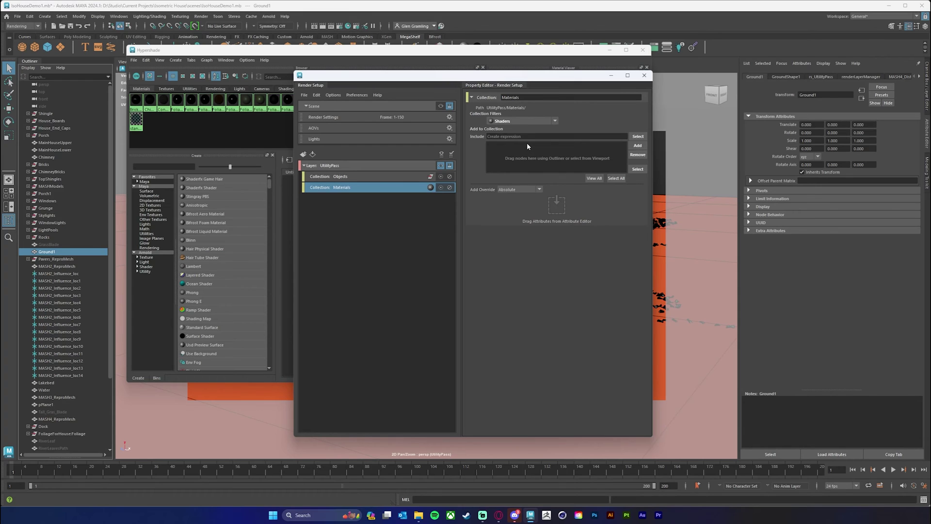
# Select all materials in the Hypershade browser and delete the unused nodes.
pyautogui.moveTo(508, 76); pyautogui.dragTo(598, 137)
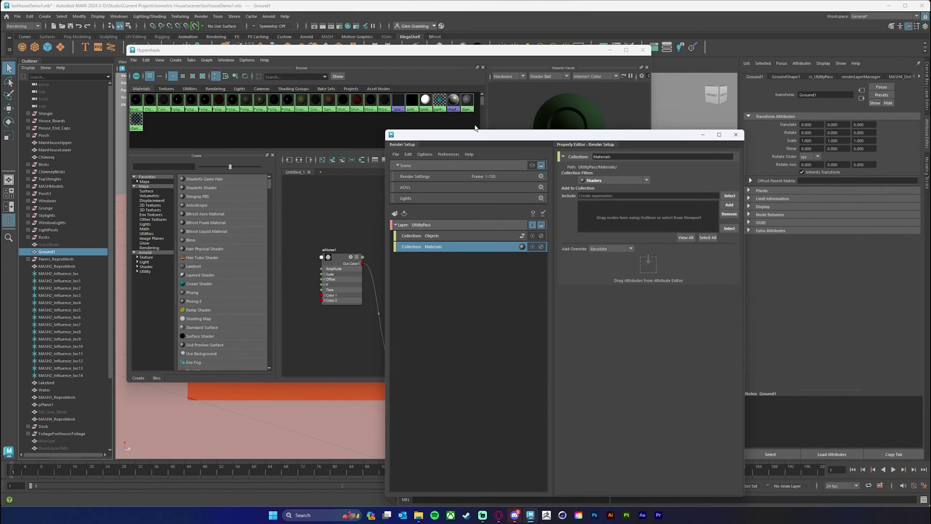
pyautogui.moveTo(475, 126); pyautogui.dragTo(131, 97)
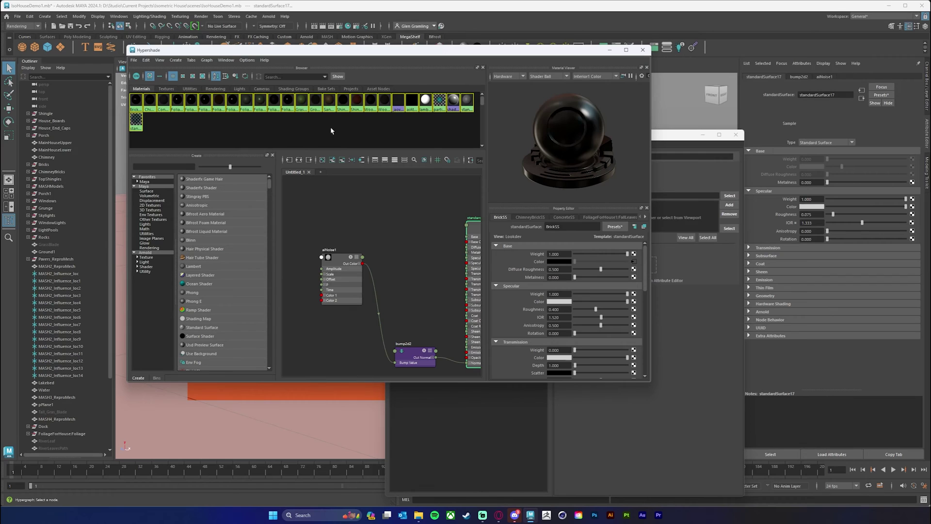
pyautogui.click(146, 61)
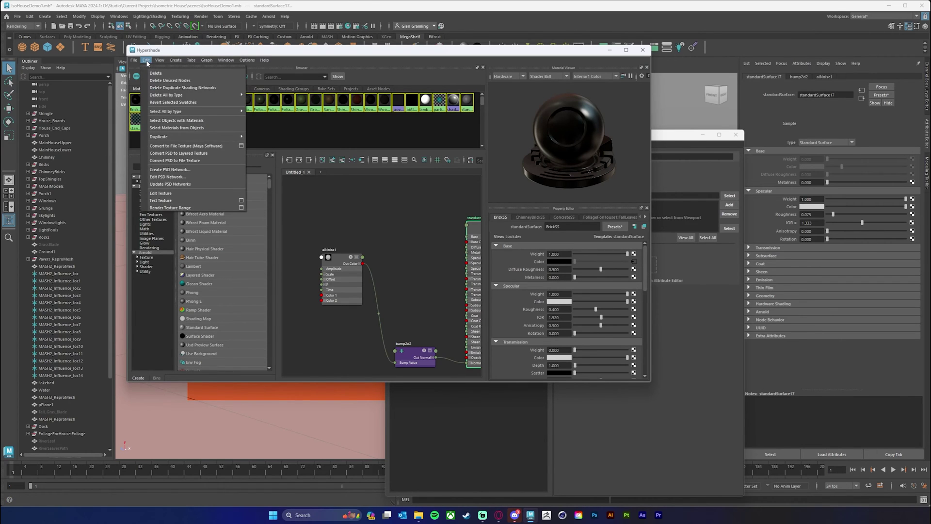
pyautogui.click(172, 81)
# Bring the Render Setup window beside the Hypershade and add the selected materials to the Materials collection.
pyautogui.click(669, 142)
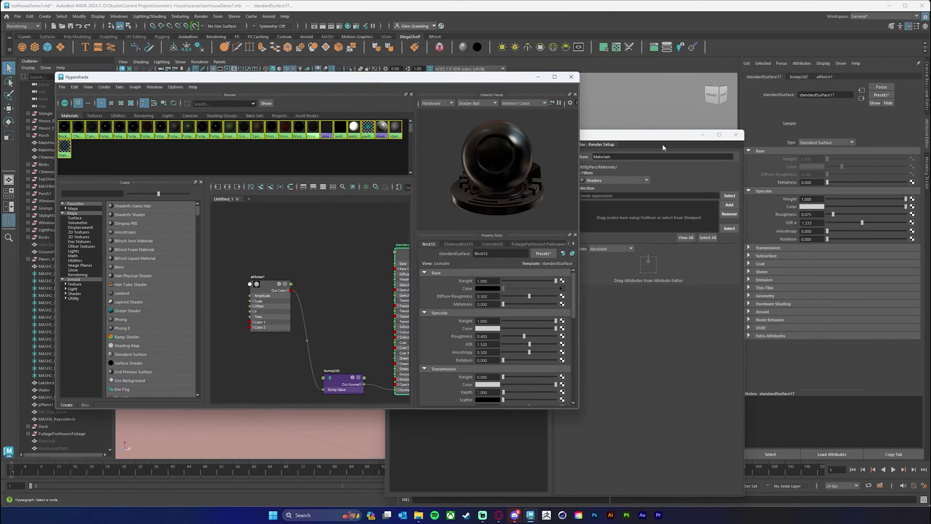
pyautogui.click(663, 147)
pyautogui.moveTo(605, 138); pyautogui.dragTo(529, 77)
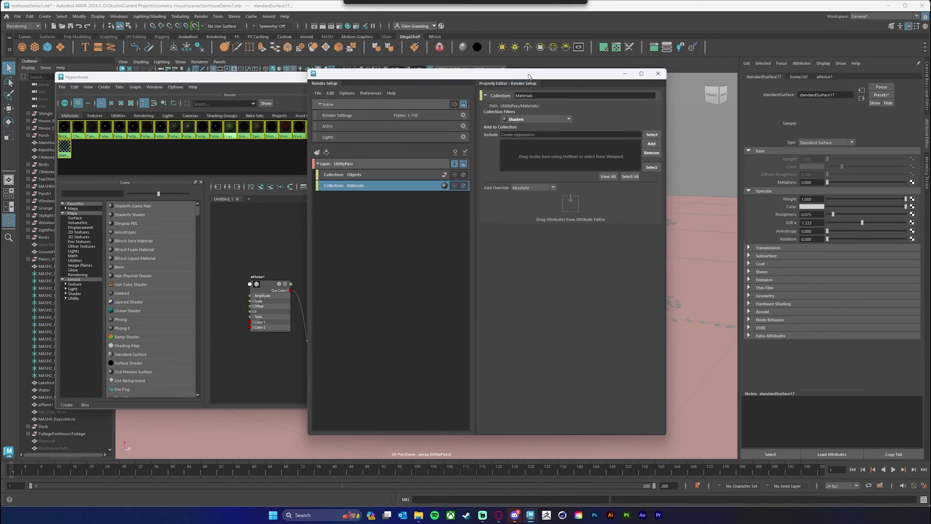
pyautogui.click(652, 143)
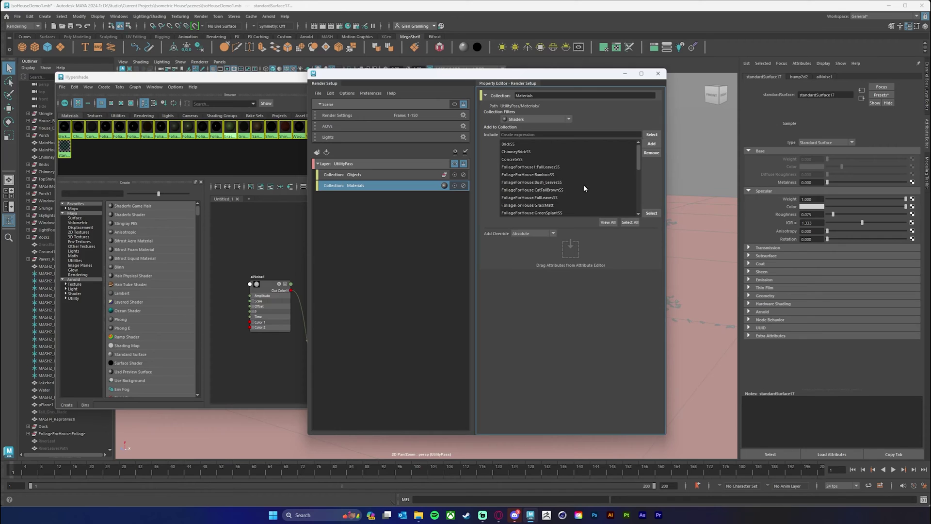
# Remove the two greyed-out shaders between lambert1 and standardSurface1 from the Materials collection.
pyautogui.scroll(-10, 608, 174)
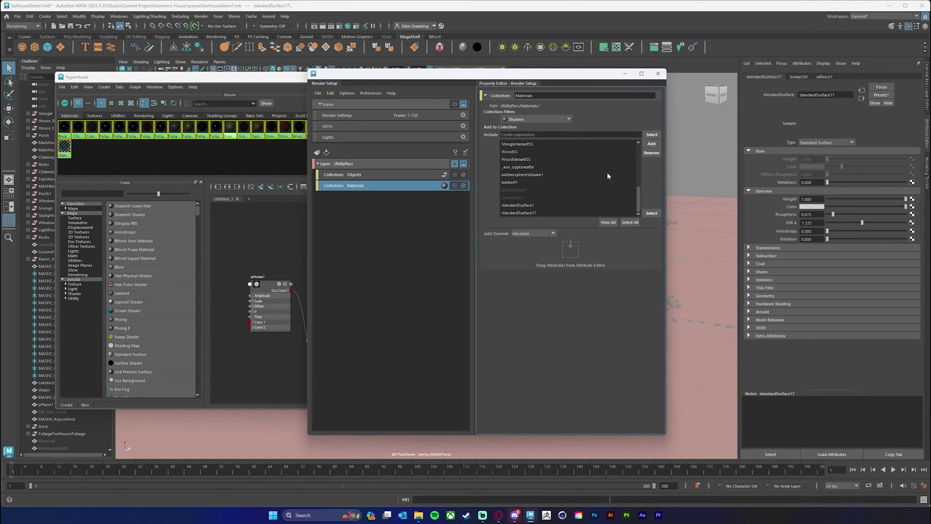
pyautogui.click(513, 191)
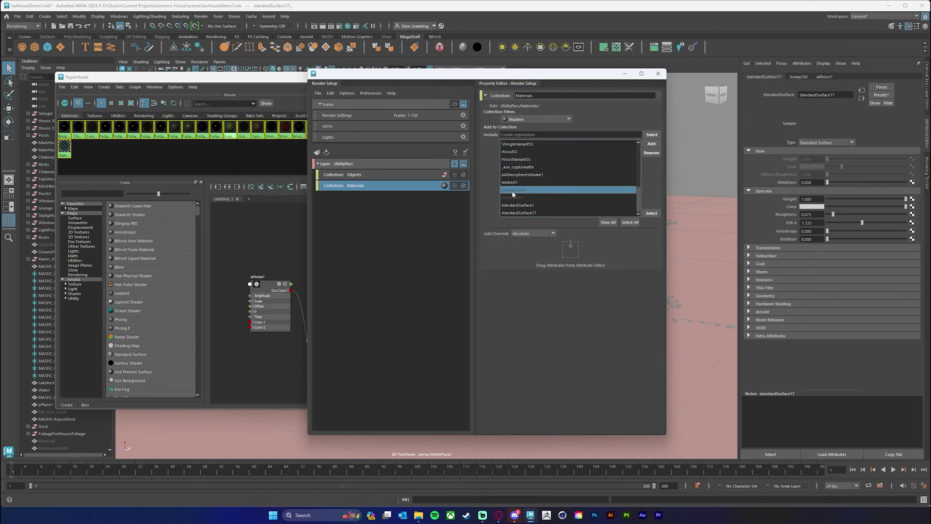
pyautogui.click(651, 153)
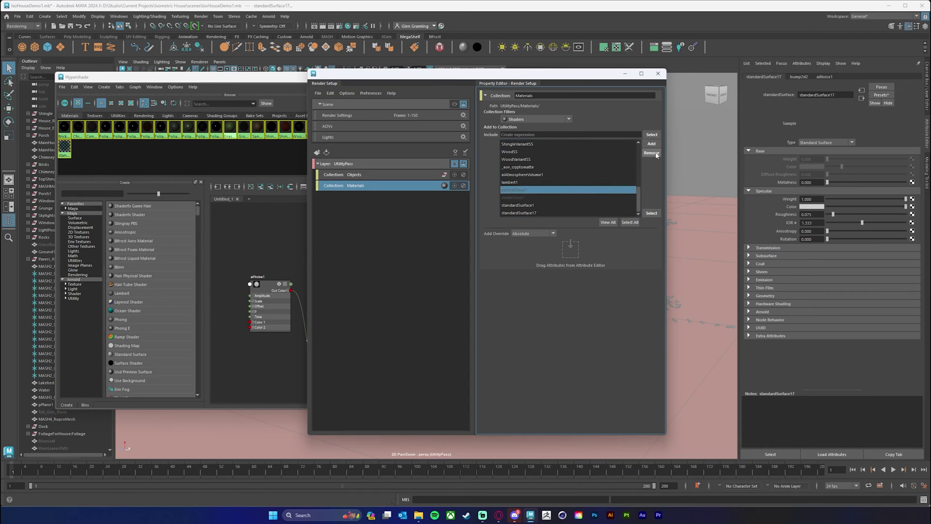
pyautogui.click(524, 201)
pyautogui.click(651, 153)
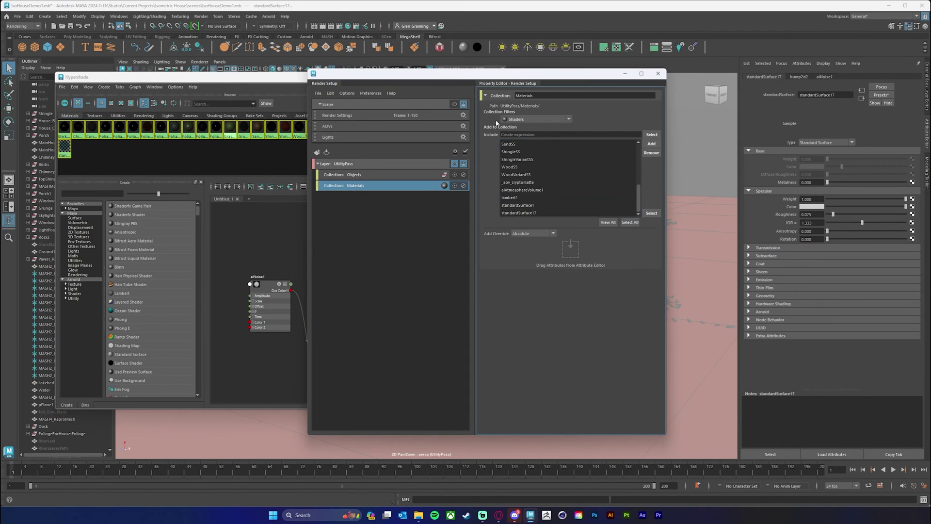
# Select the ShingleVariantSS material and add its Arnold Enable Matte attribute as an absolute override on the Materials collection.
pyautogui.moveTo(513, 77); pyautogui.dragTo(585, 78)
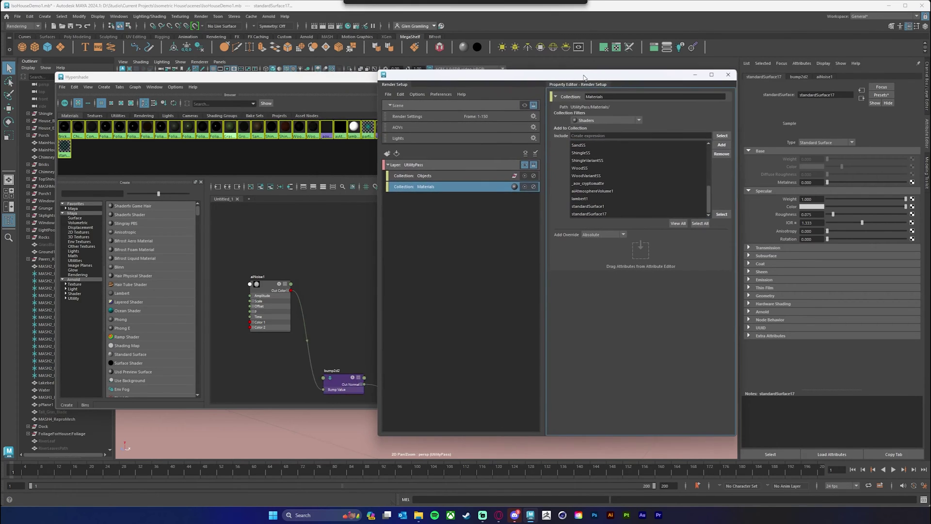
pyautogui.click(335, 155)
pyautogui.click(285, 129)
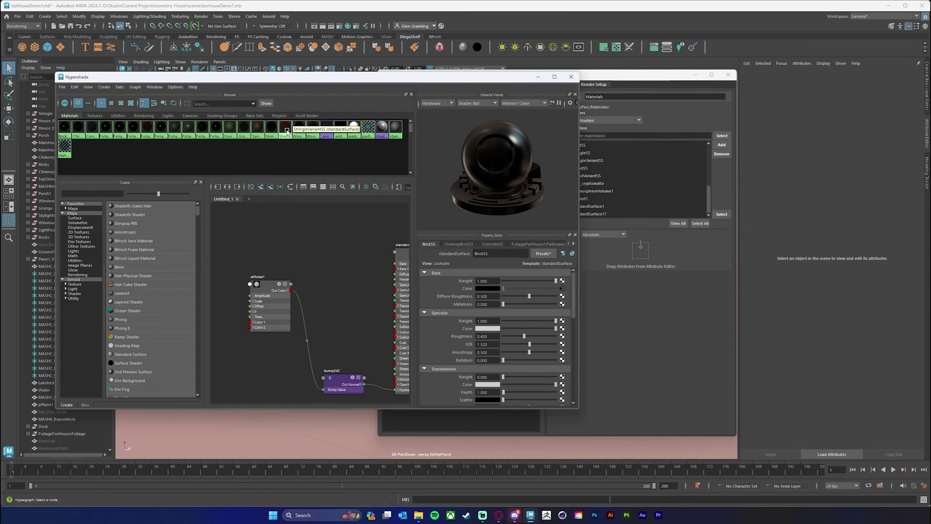
pyautogui.moveTo(635, 81); pyautogui.dragTo(579, 78)
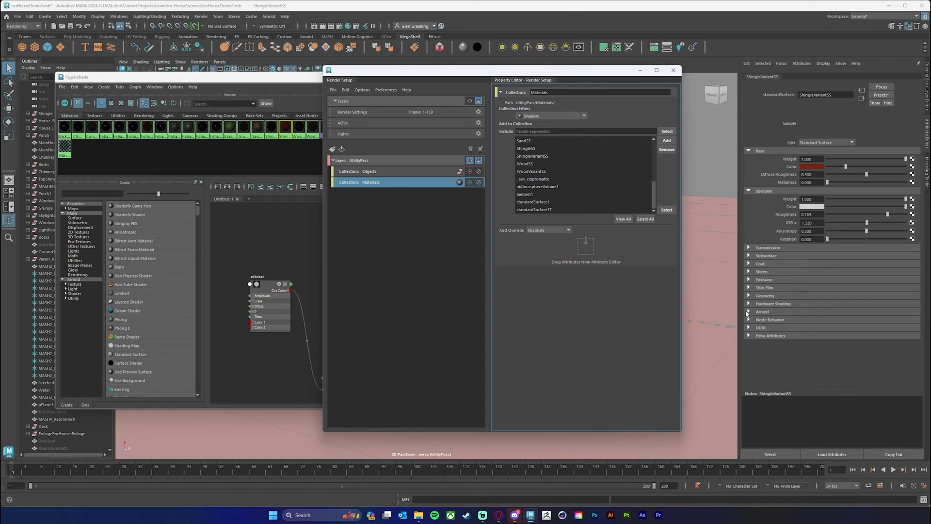
pyautogui.click(748, 312)
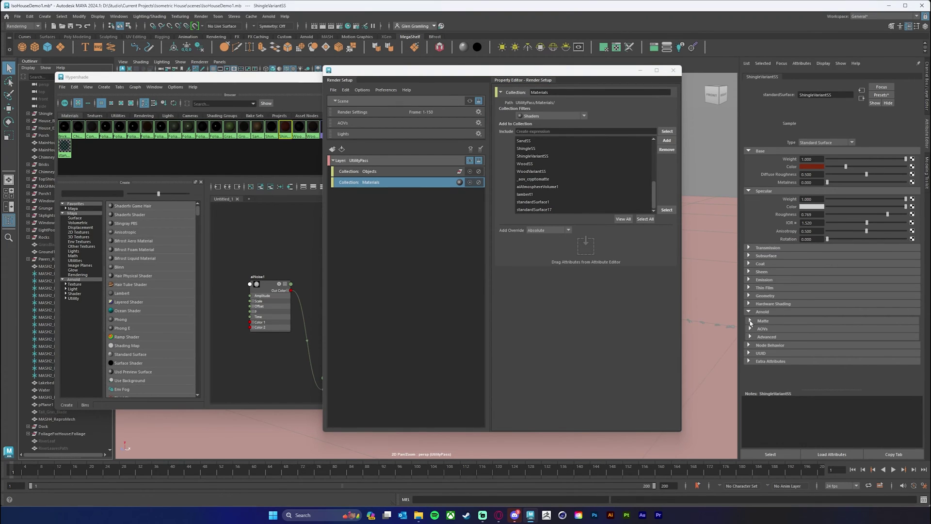
pyautogui.click(750, 321)
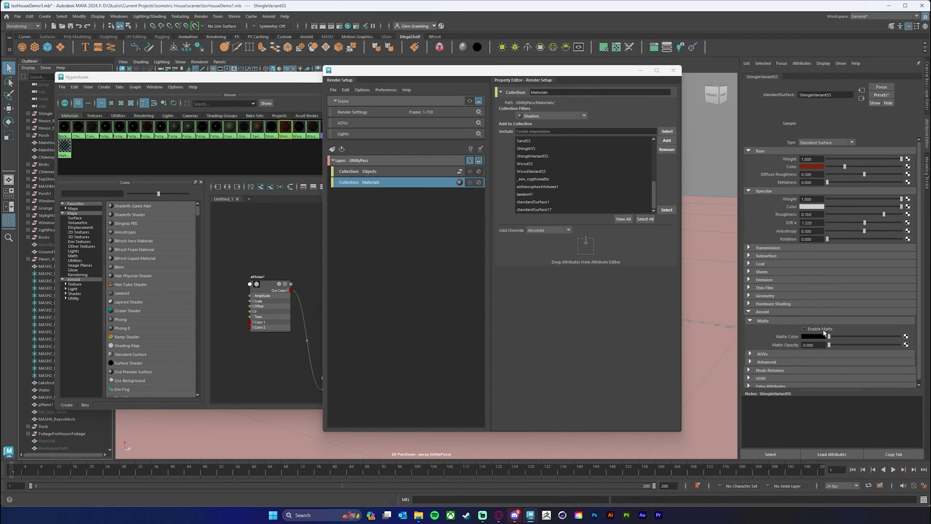
pyautogui.moveTo(824, 331); pyautogui.dragTo(584, 248, button='middle')
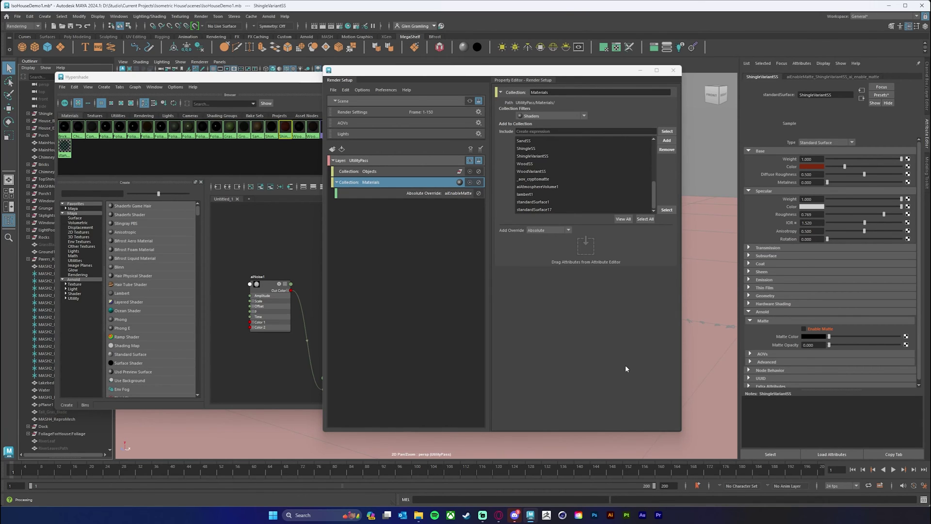
# Turn on Enable Matte and create an absolute override for Matte Color on the visible layer, setting the color to white.
pyautogui.rightClick(788, 339)
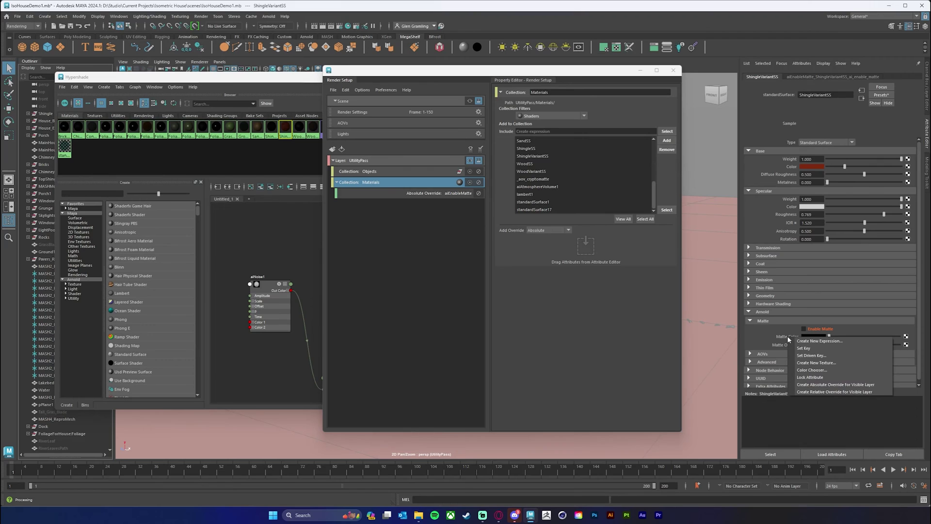
pyautogui.click(811, 384)
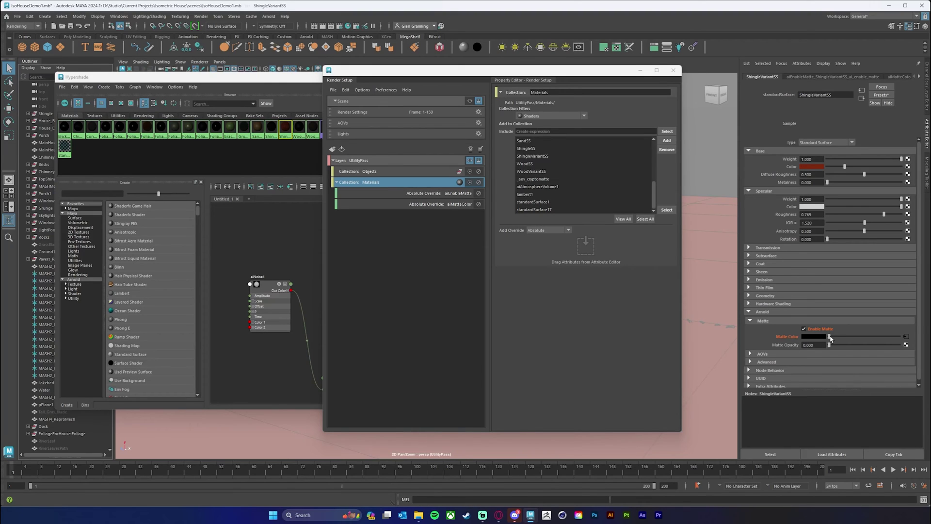
pyautogui.click(899, 338)
# Inspect the matte overrides on the FallLeavesSS, GreenSplantSS and SandSS materials.
pyautogui.click(169, 126)
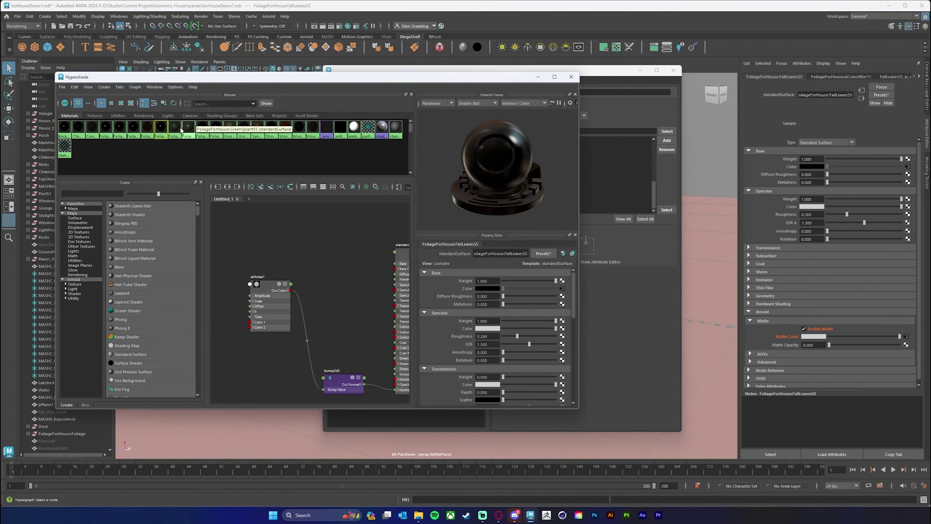
pyautogui.click(183, 129)
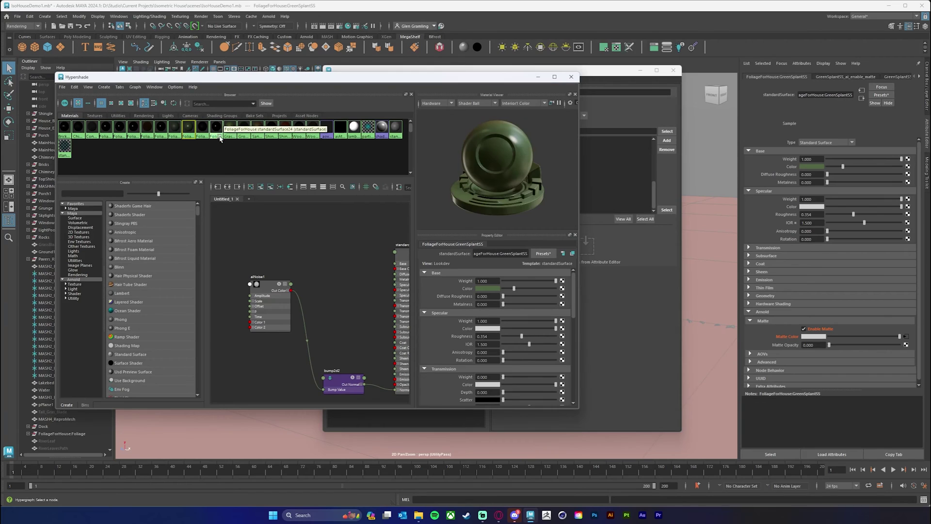
pyautogui.click(258, 129)
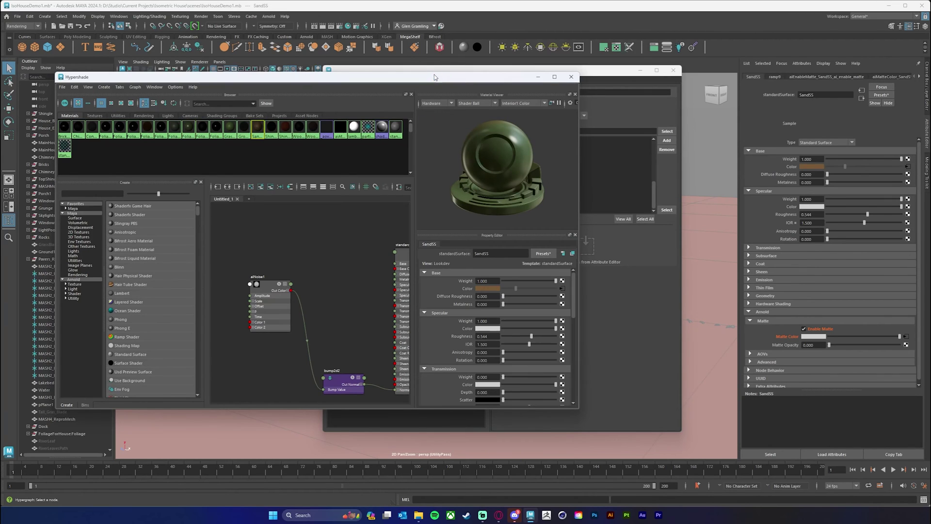
# Compare SandSS's matte settings by making the master Scene visible and switching back to the UtilityPass layer.
pyautogui.click(612, 70)
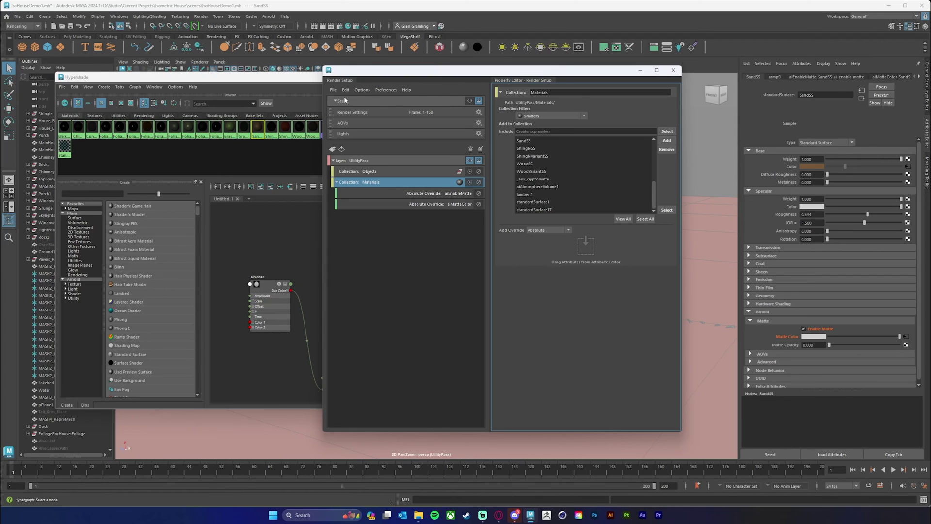
pyautogui.click(470, 101)
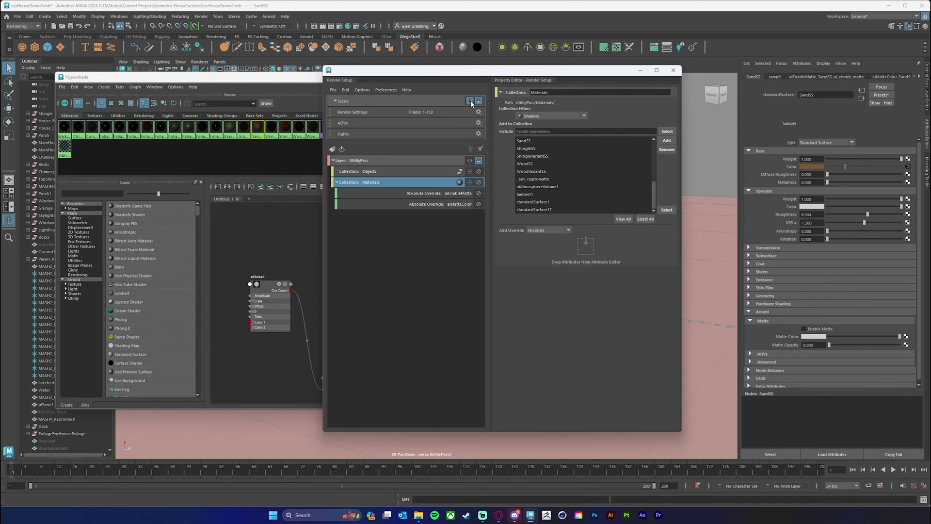
pyautogui.click(470, 102)
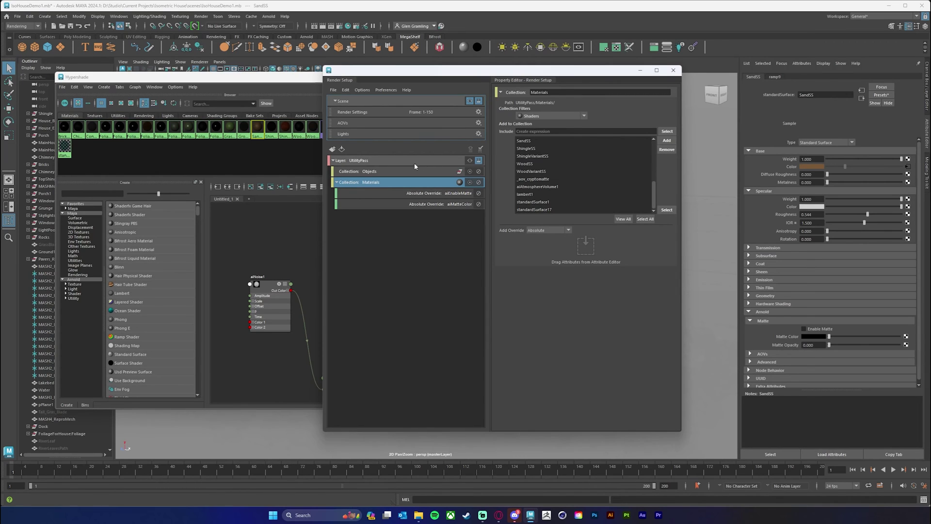
pyautogui.click(470, 160)
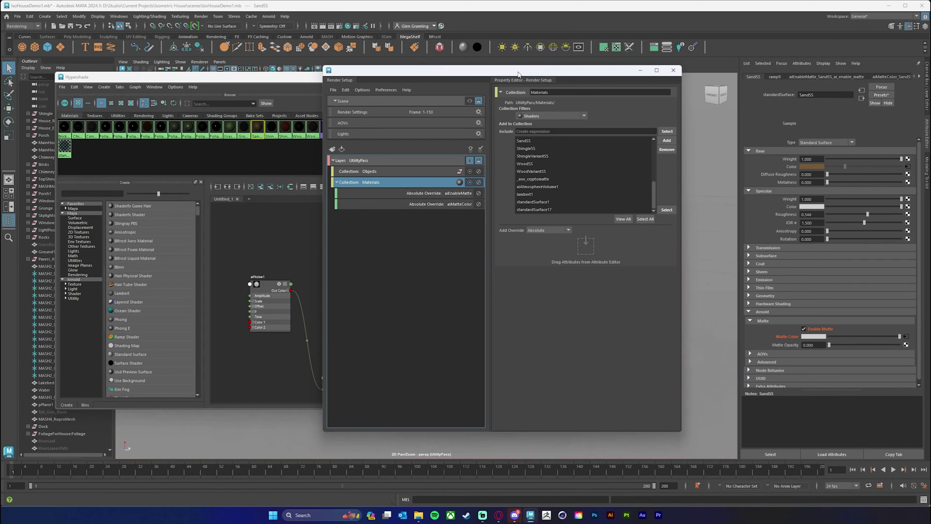
# Render the UtilityPass layer in the Arnold RenderView to inspect the white matte result, and minimize the view.
pyautogui.moveTo(520, 72); pyautogui.dragTo(531, 72)
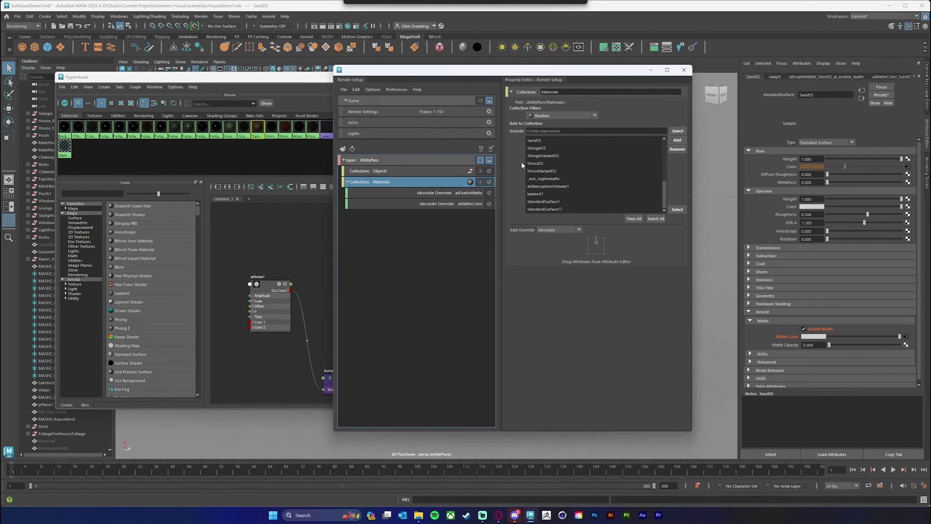
pyautogui.click(322, 77)
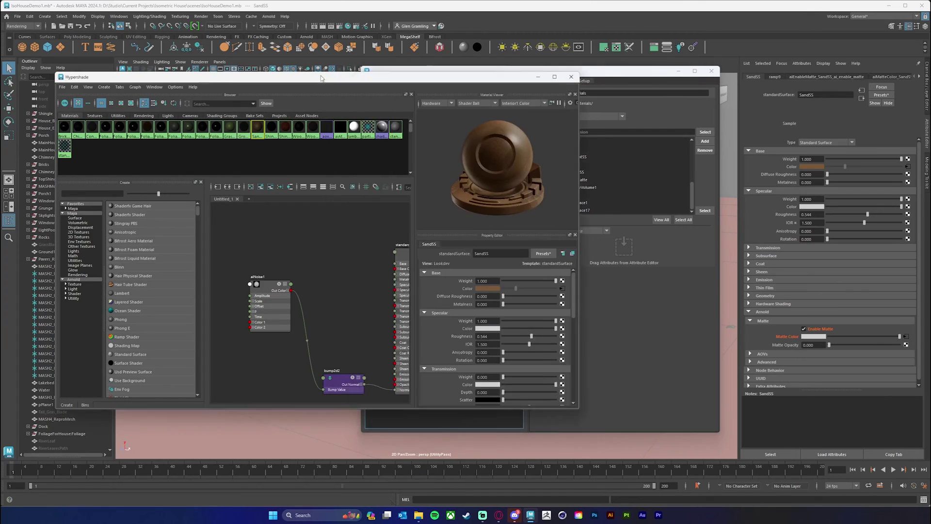
pyautogui.moveTo(321, 77); pyautogui.dragTo(370, 85)
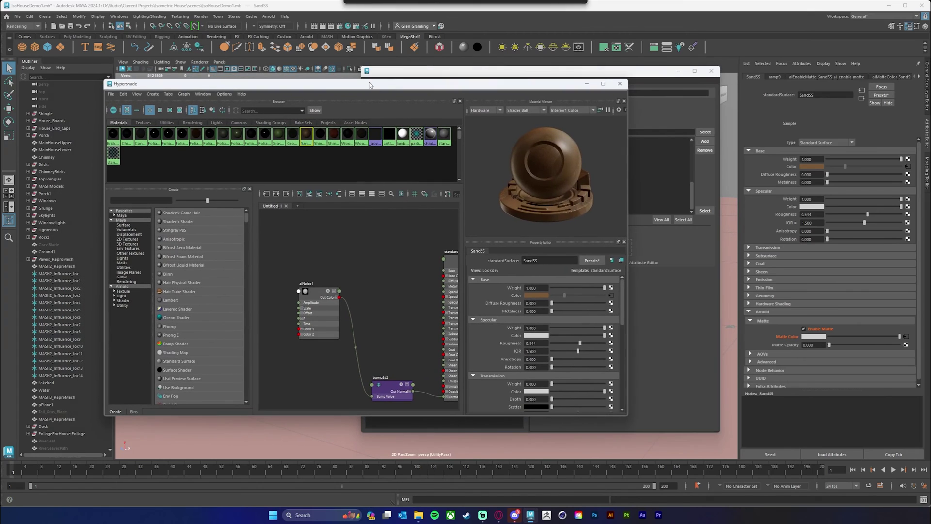
pyautogui.click(578, 49)
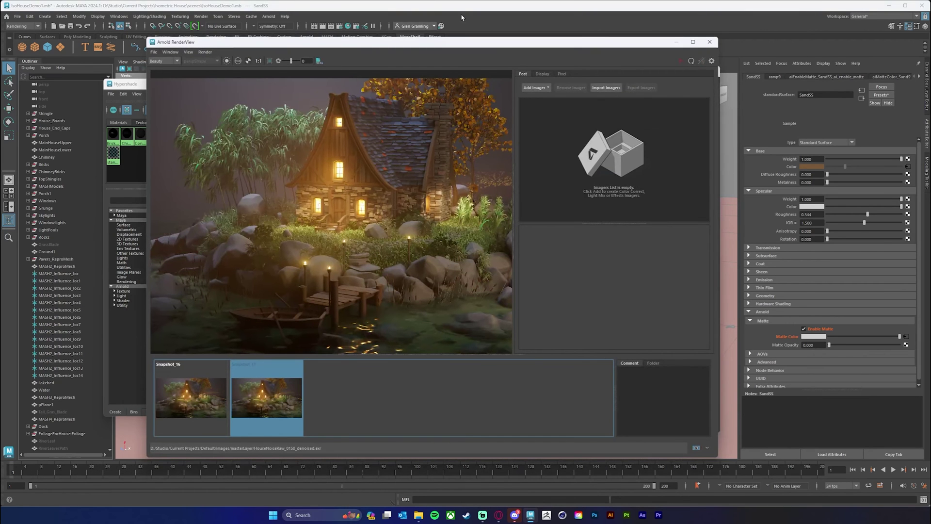
pyautogui.moveTo(480, 47)
pyautogui.mouseDown()
pyautogui.moveTo(467, 51)
pyautogui.moveTo(477, 50)
pyautogui.moveTo(513, 220)
pyautogui.moveTo(495, 42)
pyautogui.mouseUp()
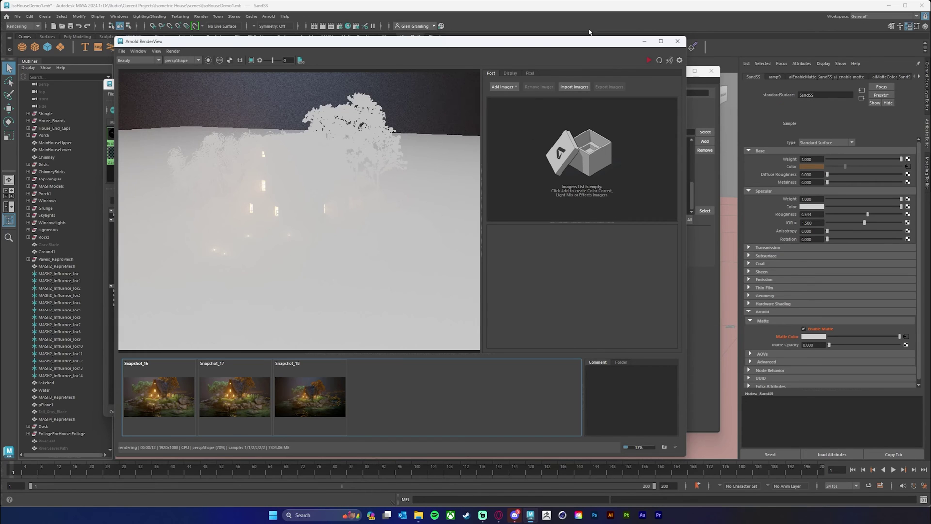
pyautogui.moveTo(578, 41); pyautogui.dragTo(587, 41)
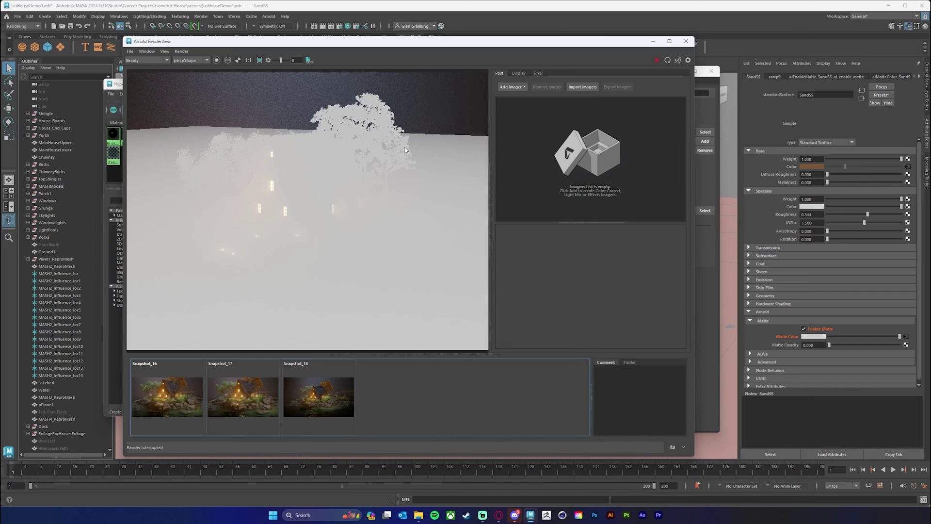
pyautogui.moveTo(533, 44); pyautogui.dragTo(537, 43)
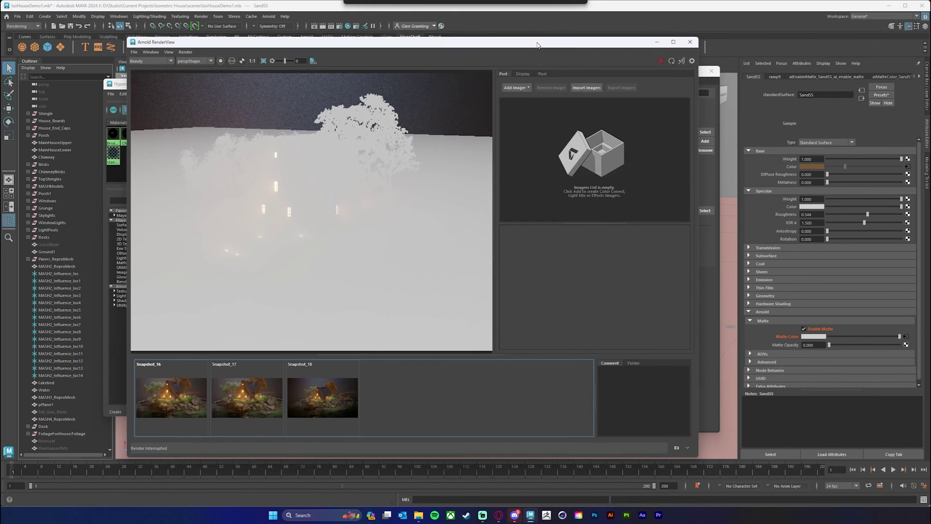
pyautogui.click(657, 42)
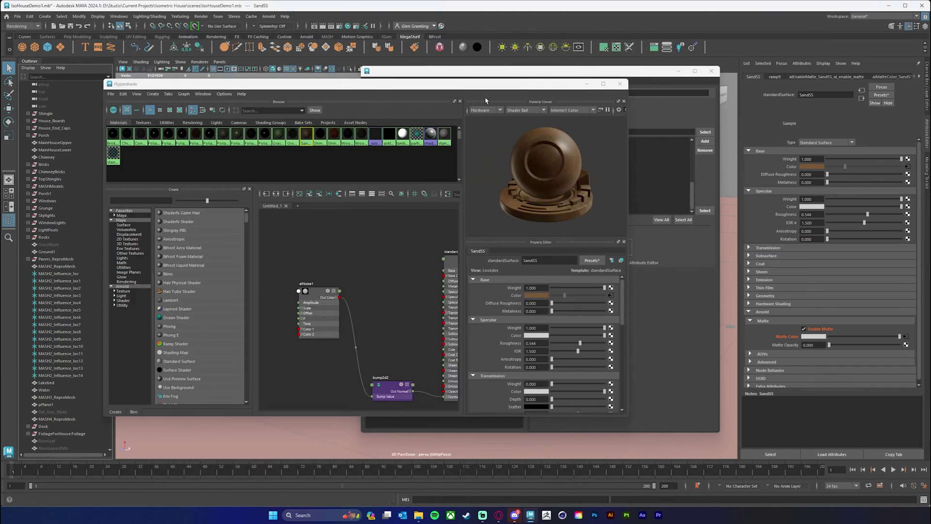
# Add the scene's Render Settings to the UtilityPass layer in Render Setup and select the new entry.
pyautogui.click(603, 74)
pyautogui.moveTo(603, 74); pyautogui.dragTo(520, 72)
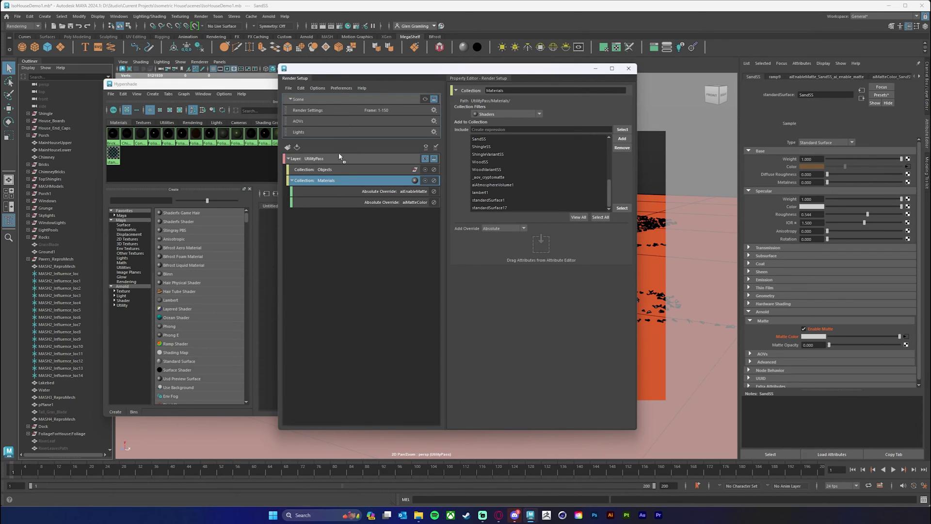
pyautogui.moveTo(339, 160); pyautogui.dragTo(339, 160)
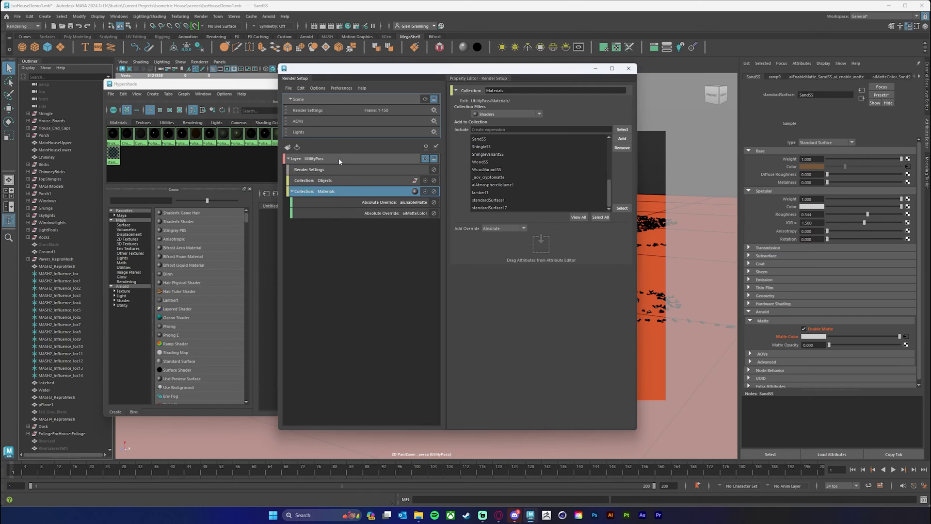
pyautogui.click(344, 170)
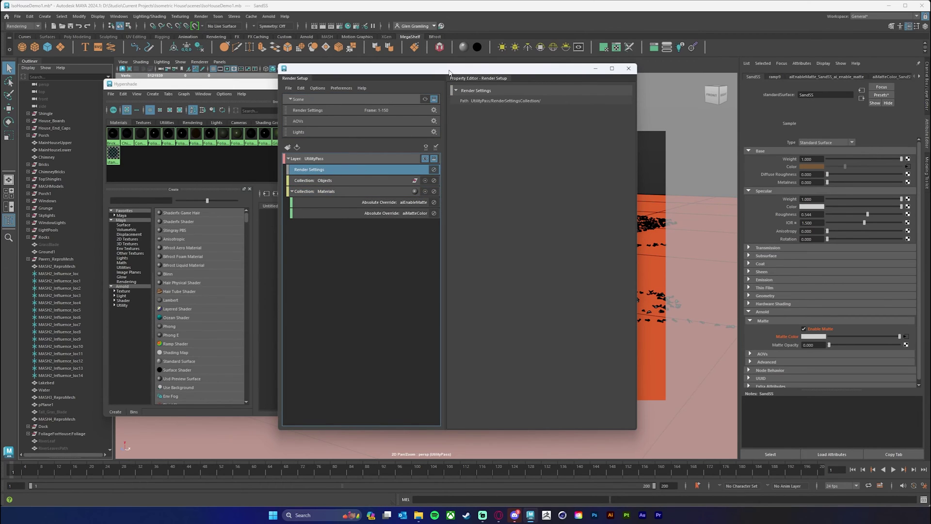
# Create a connection override for the Arnold environment's Atmosphere on the UtilityPass layer, leaving no atmosphere connected.
pyautogui.moveTo(449, 70); pyautogui.dragTo(416, 78)
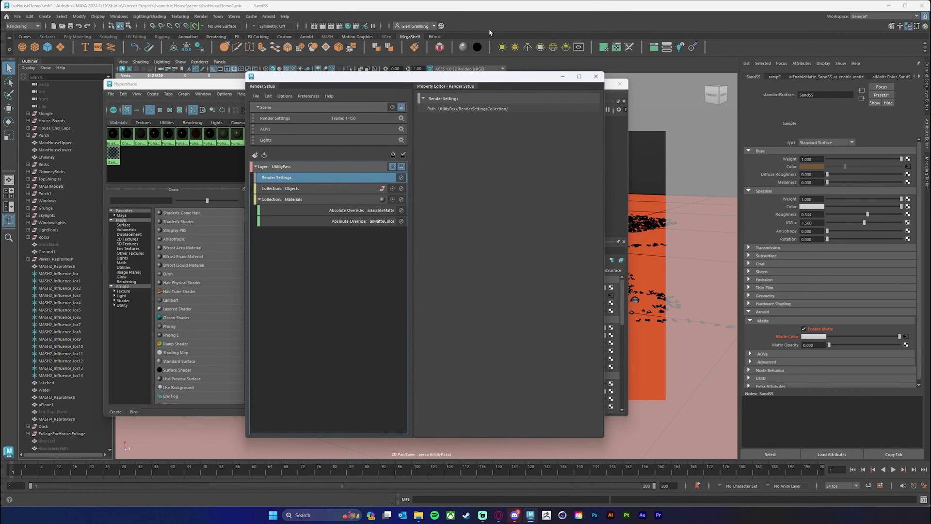
pyautogui.click(340, 25)
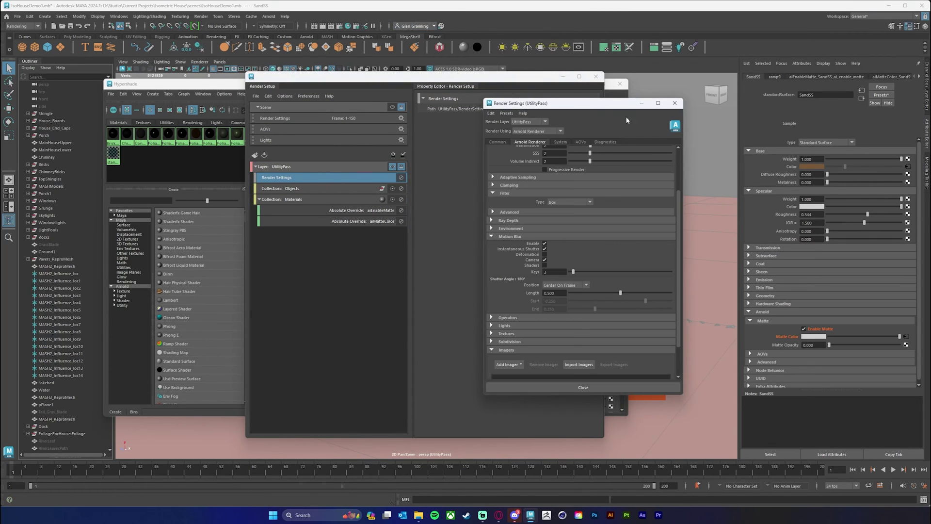
pyautogui.moveTo(587, 106); pyautogui.dragTo(579, 98)
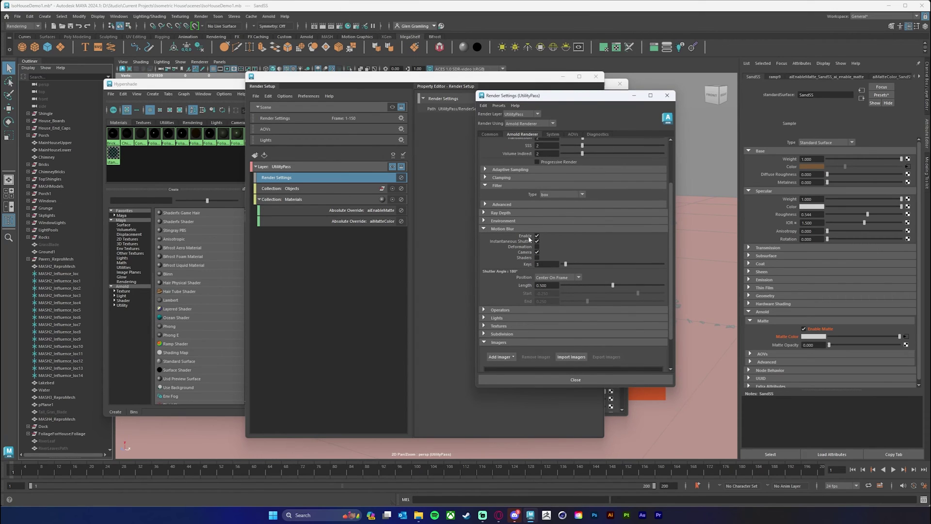
pyautogui.click(484, 221)
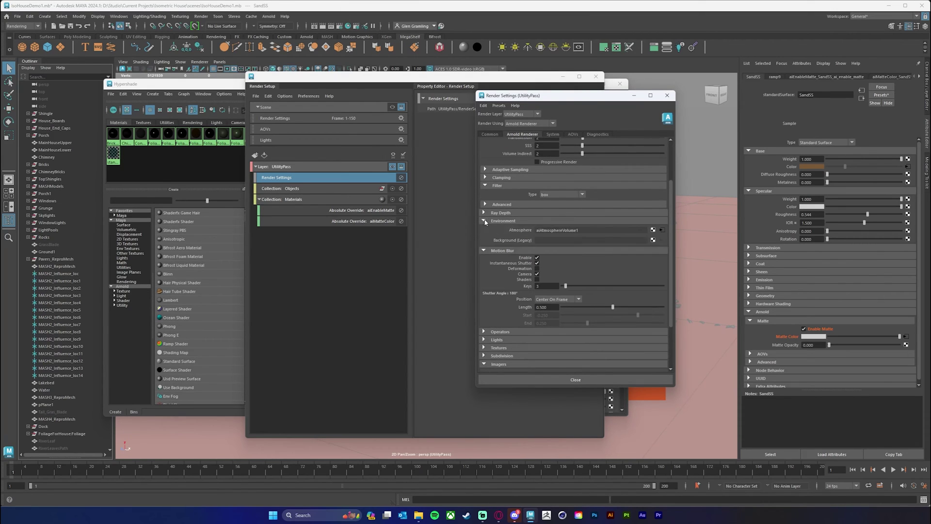
pyautogui.rightClick(517, 233)
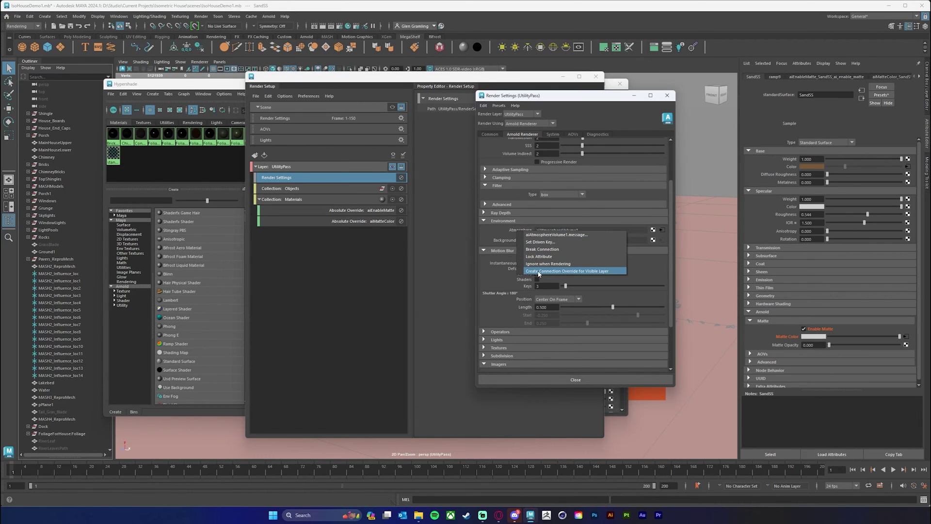
pyautogui.click(574, 273)
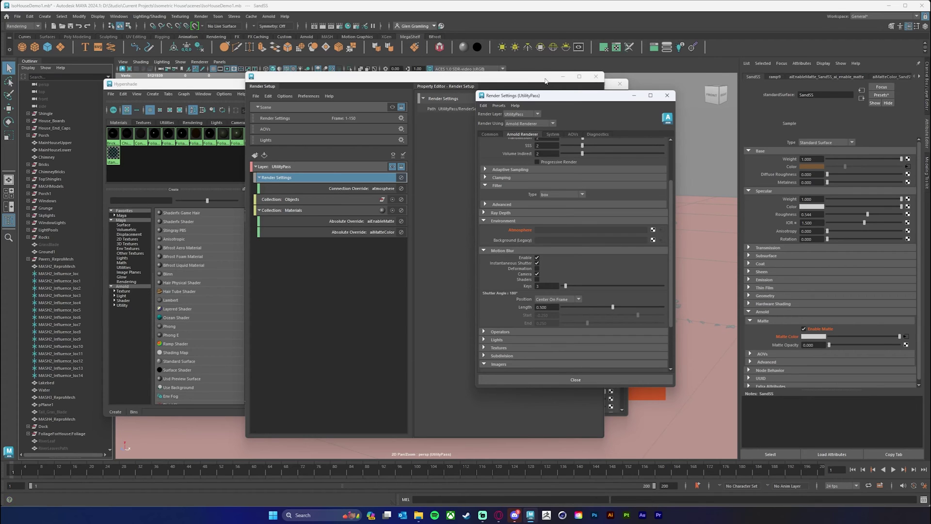
# Render the UtilityPass layer again in the Arnold RenderView to inspect the effect of the atmosphere override, and minimize the view.
pyautogui.moveTo(557, 99); pyautogui.dragTo(552, 108)
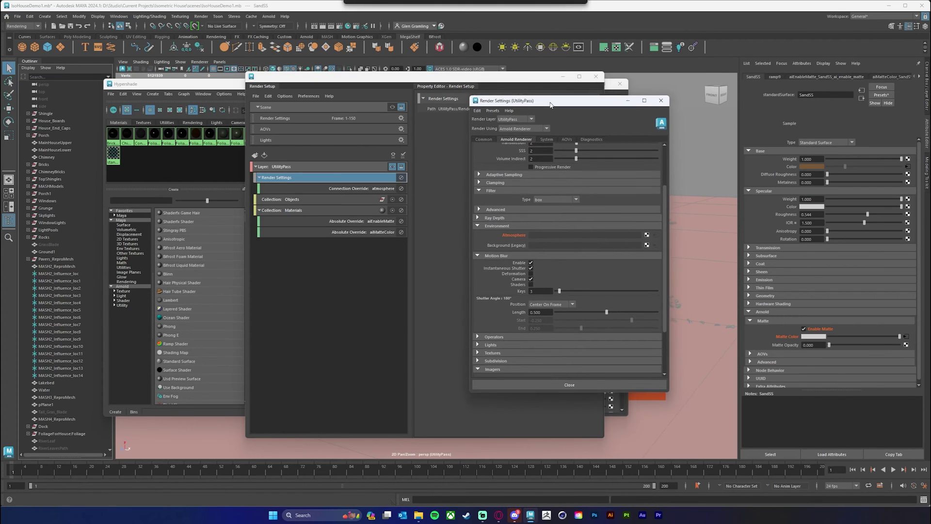
pyautogui.click(515, 110)
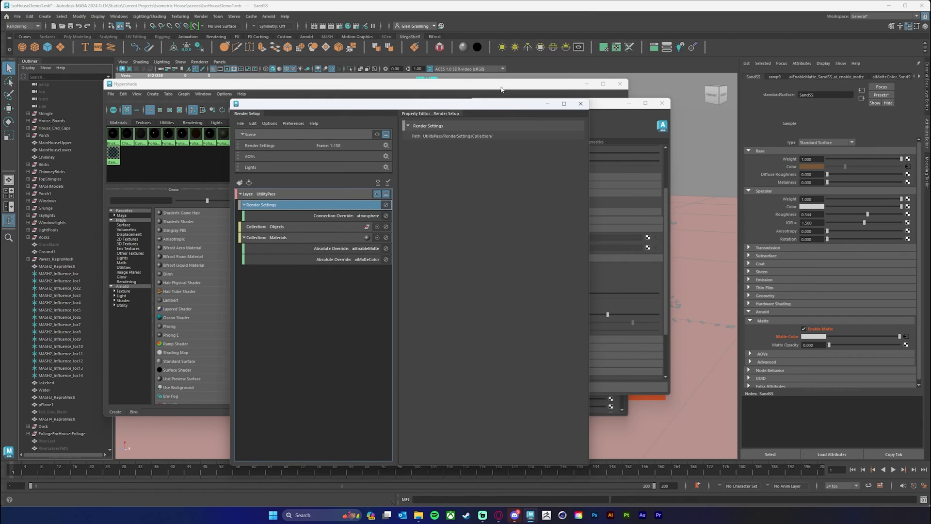
pyautogui.click(502, 87)
pyautogui.moveTo(500, 88); pyautogui.dragTo(555, 165)
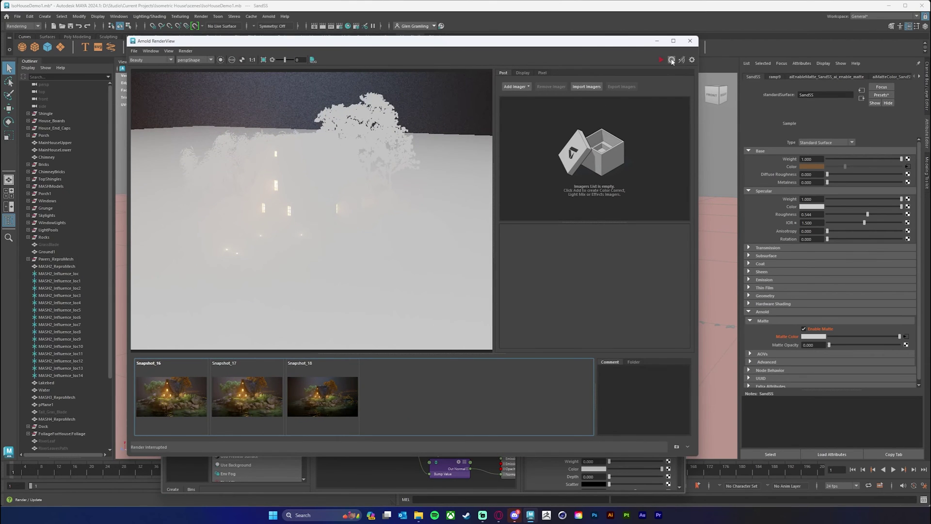
pyautogui.click(671, 59)
pyautogui.moveTo(452, 43); pyautogui.dragTo(436, 46)
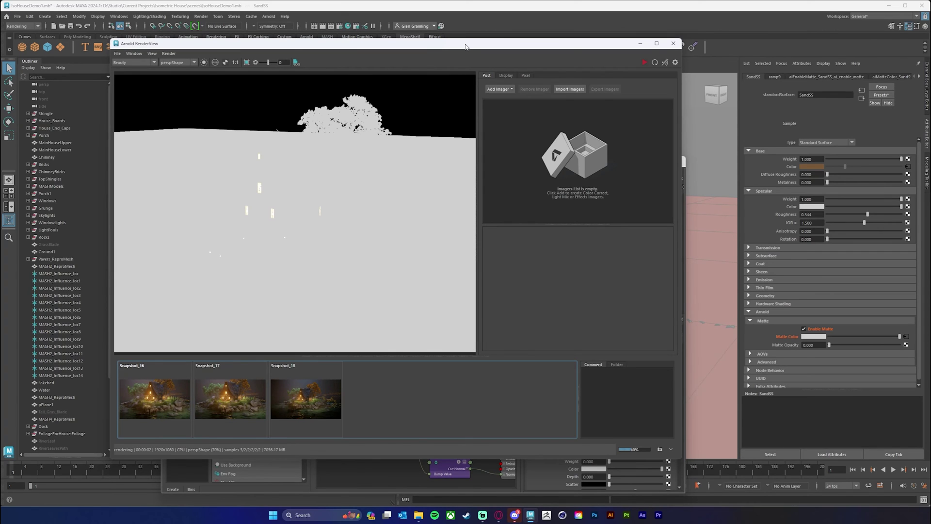
pyautogui.moveTo(466, 47); pyautogui.dragTo(499, 47)
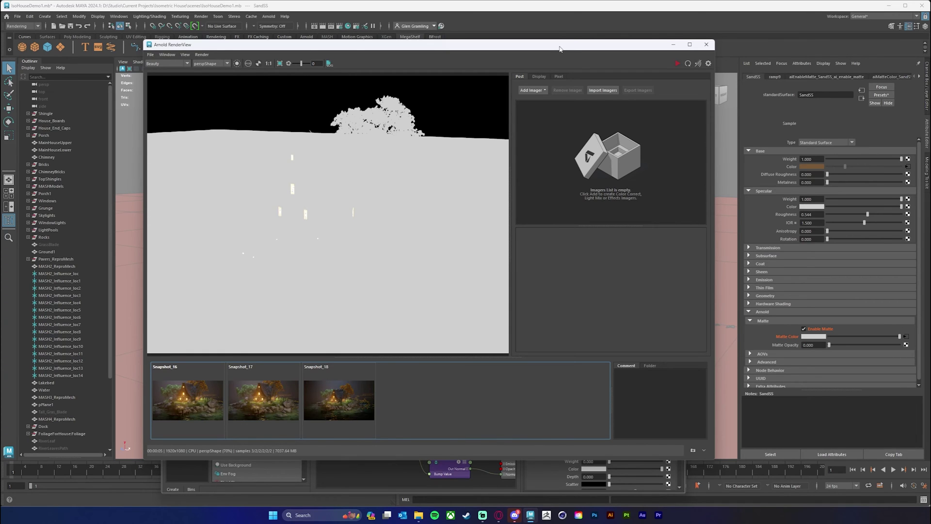
pyautogui.moveTo(572, 48); pyautogui.dragTo(77, 72)
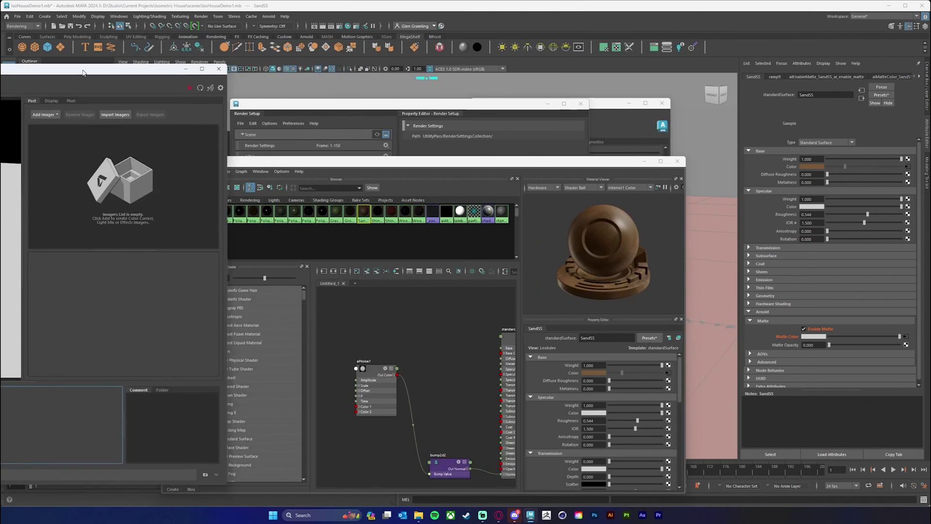
pyautogui.click(476, 107)
pyautogui.moveTo(475, 107); pyautogui.dragTo(544, 80)
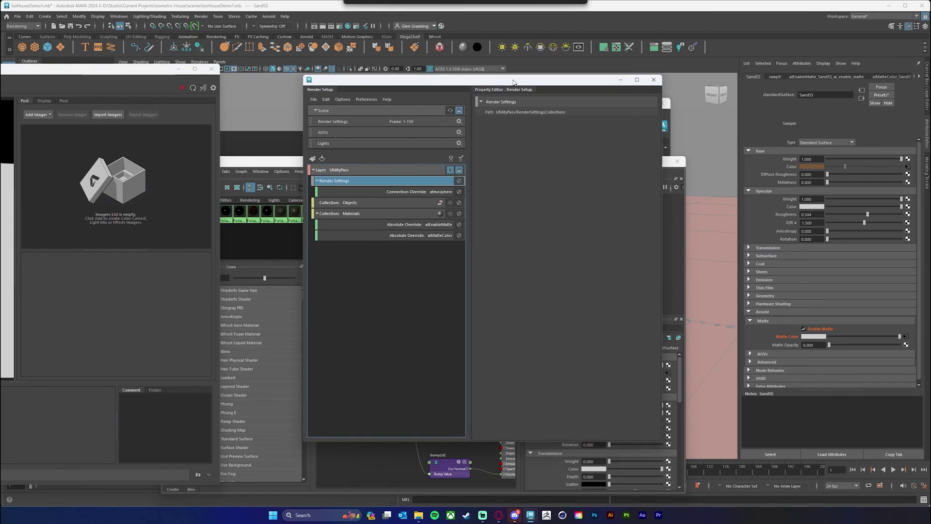
pyautogui.click(178, 69)
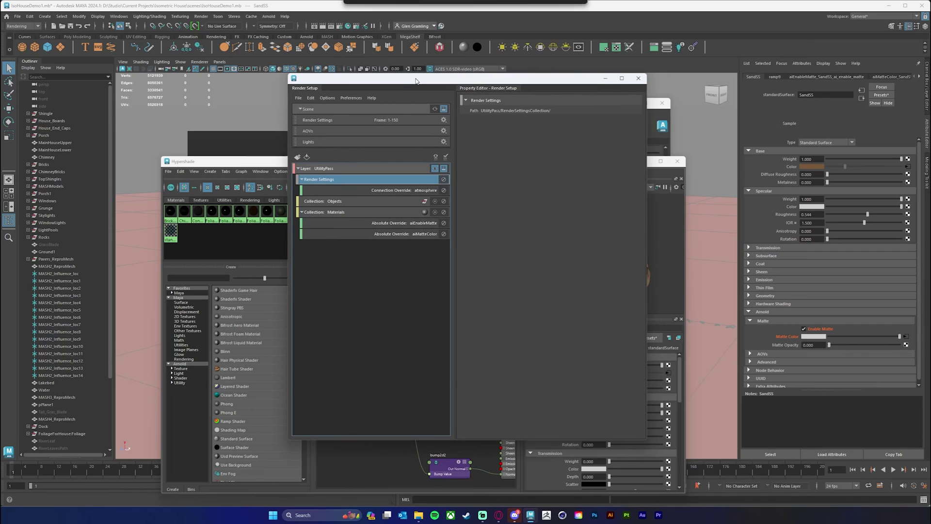
pyautogui.moveTo(427, 78); pyautogui.dragTo(417, 81)
# Create a collection named Lights in the UtilityPass layer and set its collection filter to Lights.
pyautogui.click(338, 169)
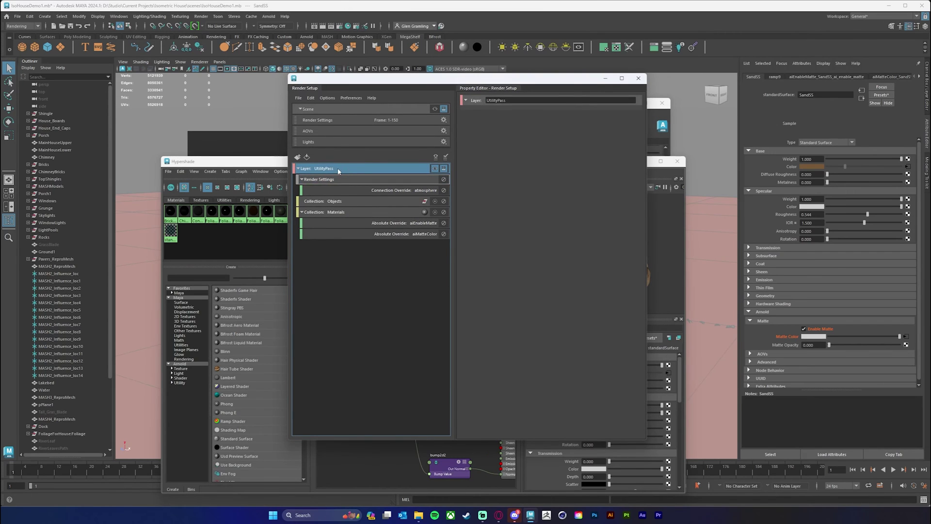
pyautogui.rightClick(356, 171)
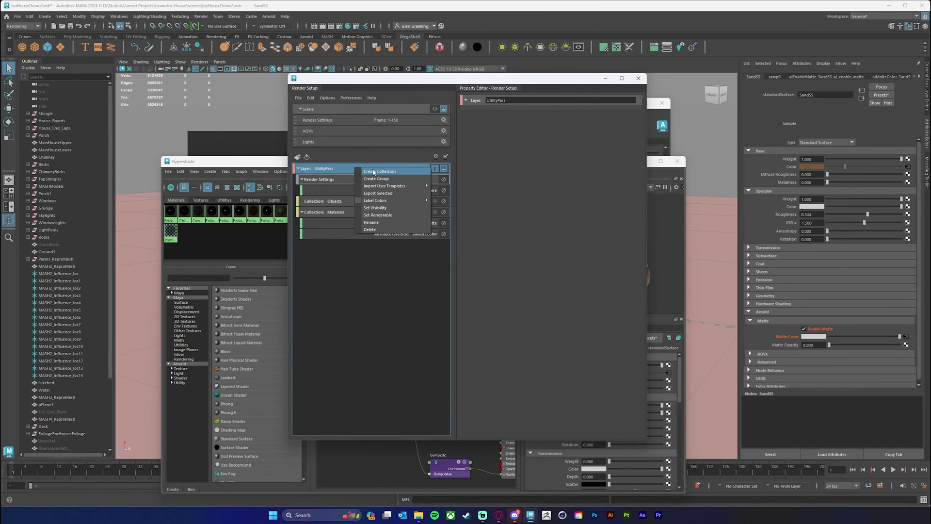
pyautogui.click(373, 172)
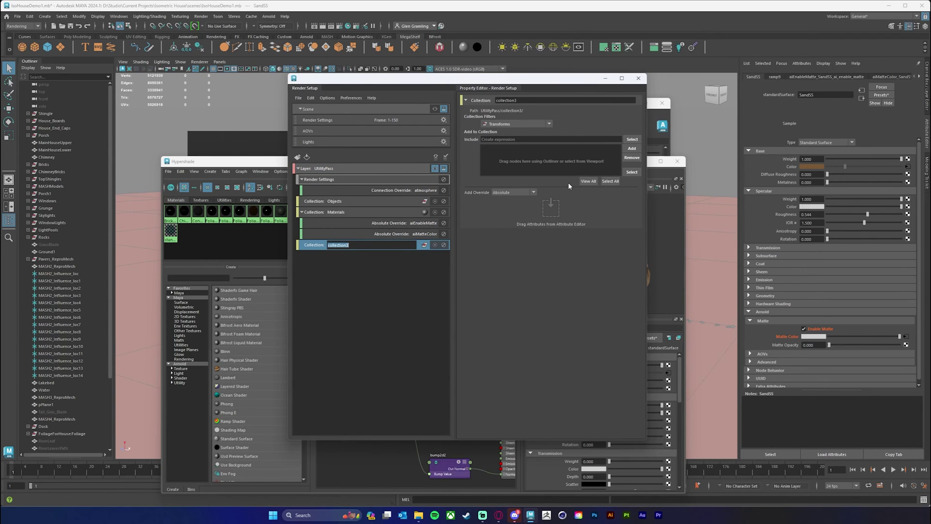
pyautogui.write('Lights')
pyautogui.press('Return')
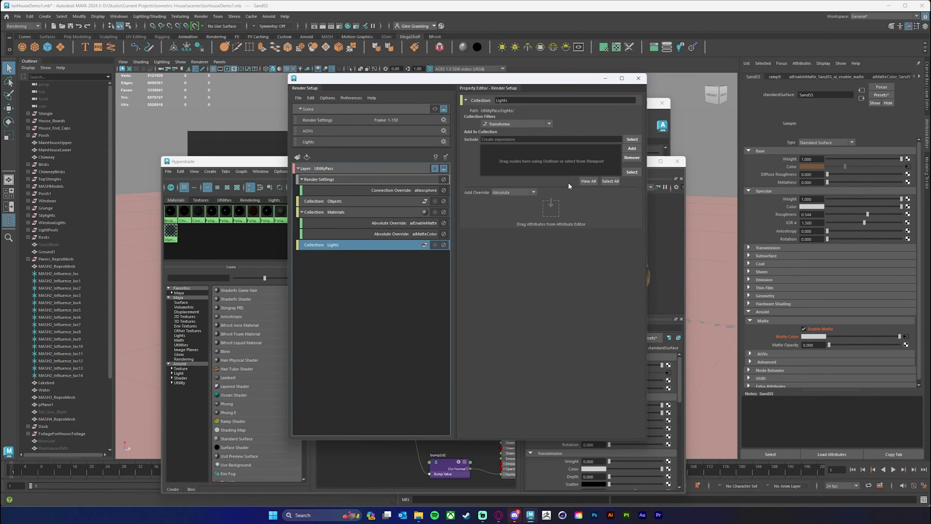
pyautogui.click(541, 125)
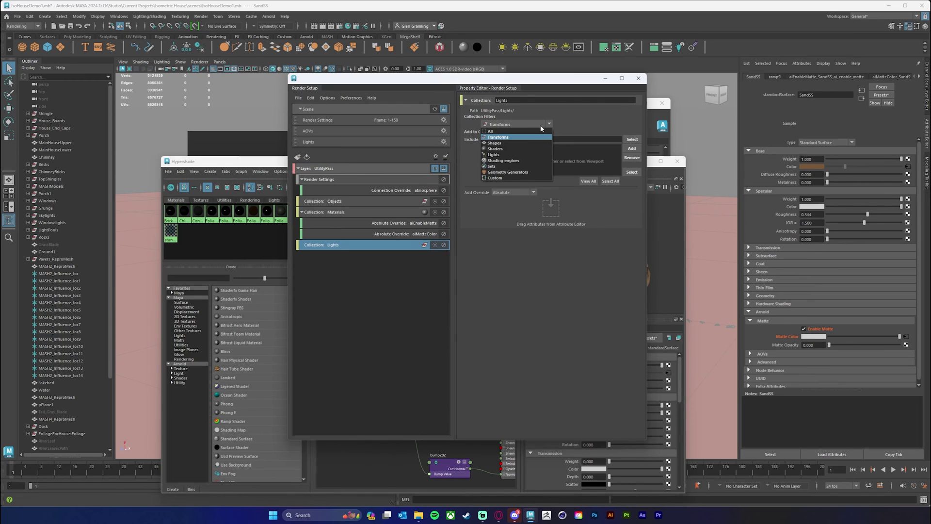
pyautogui.click(494, 155)
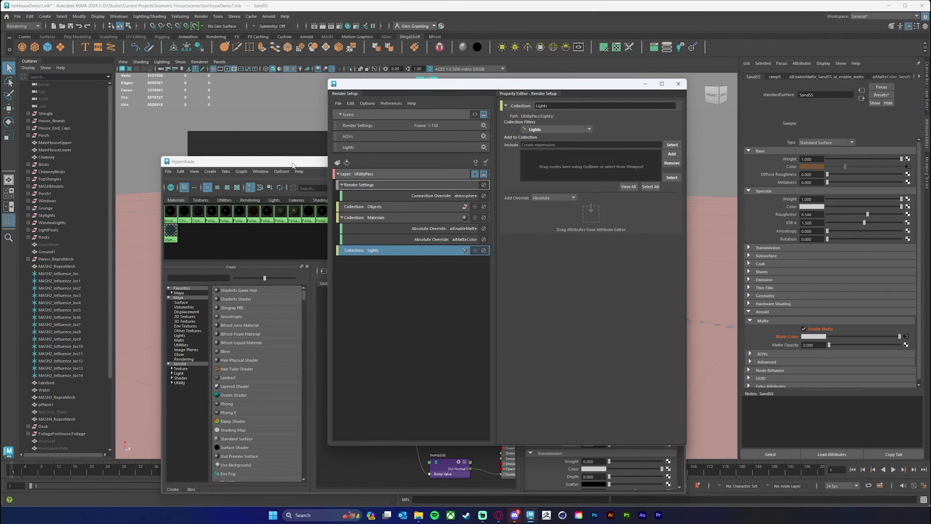
# Display the scene's lights in the Hypershade browser.
pyautogui.click(369, 165)
pyautogui.moveTo(370, 165); pyautogui.dragTo(324, 109)
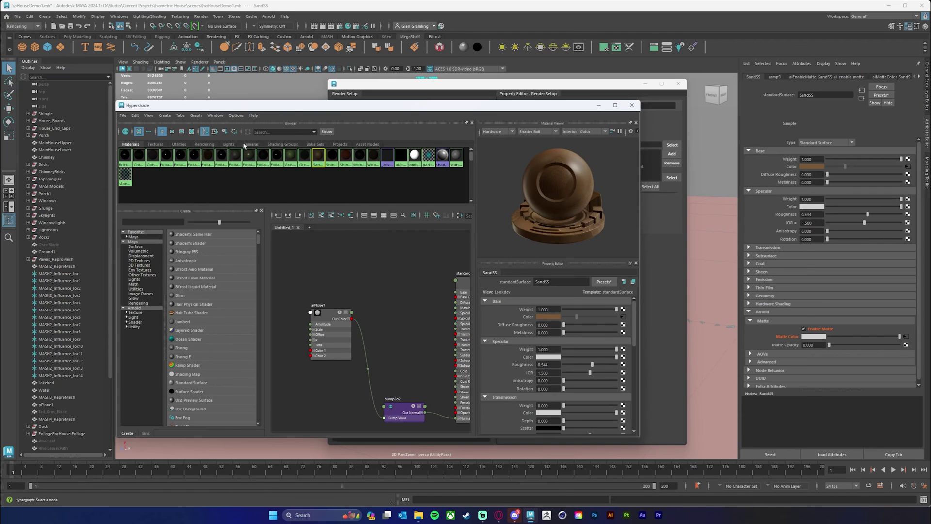
pyautogui.click(227, 144)
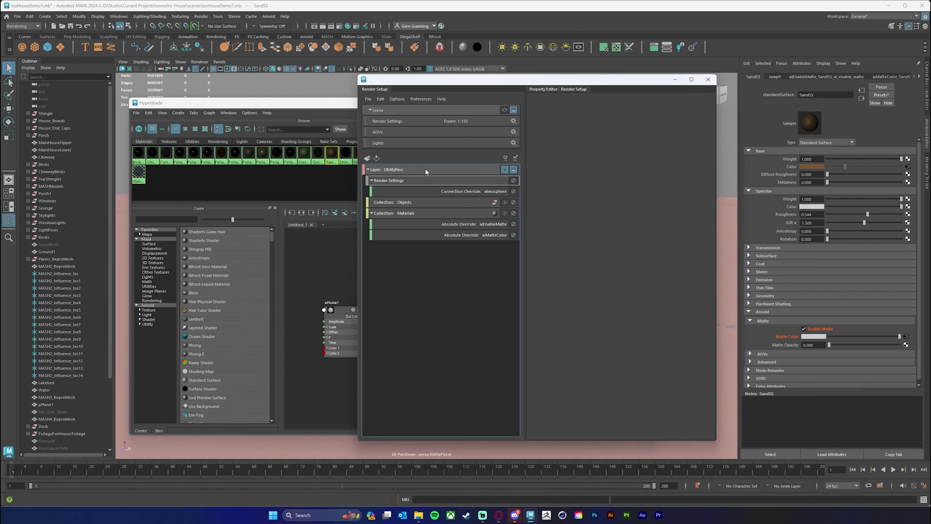
# Add the scene's Lights entry to the UtilityPass layer in Render Setup and select it there.
pyautogui.click(425, 169)
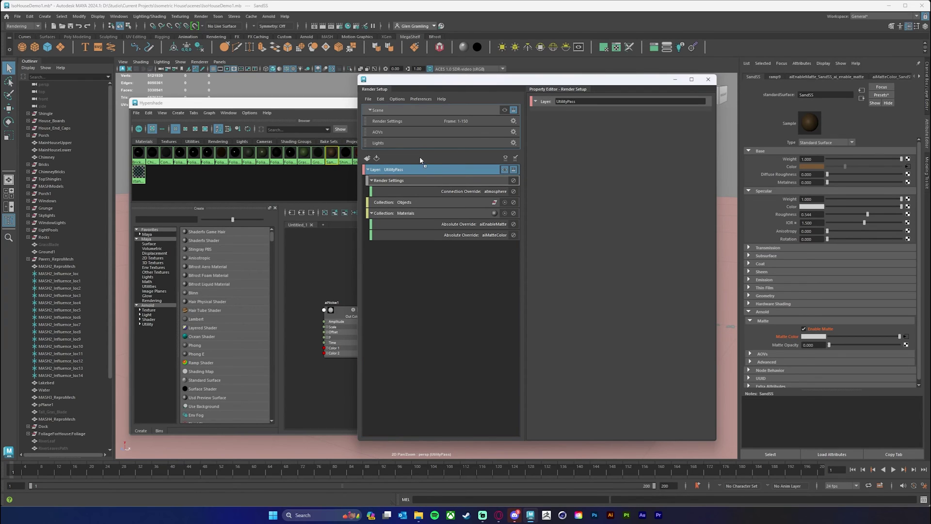
pyautogui.moveTo(420, 159); pyautogui.dragTo(423, 171)
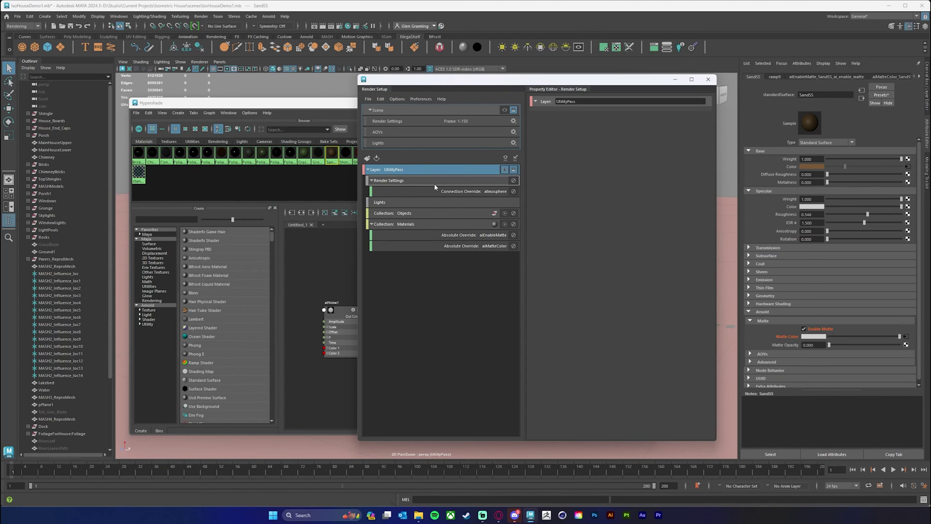
pyautogui.click(404, 204)
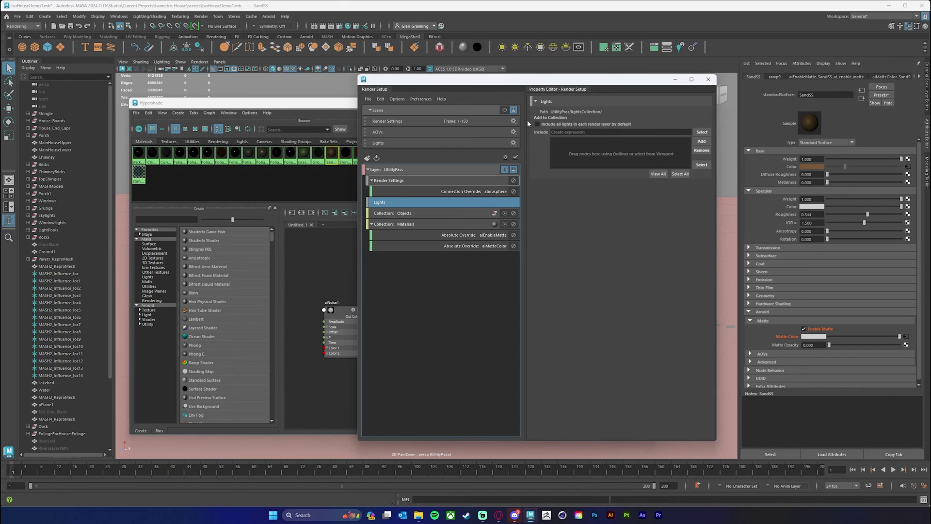
pyautogui.rightClick(414, 203)
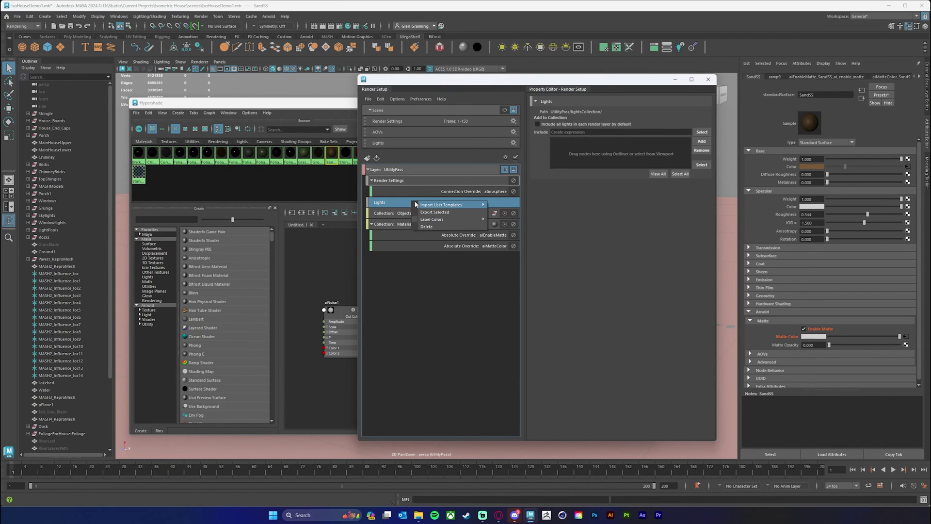
pyautogui.click(397, 206)
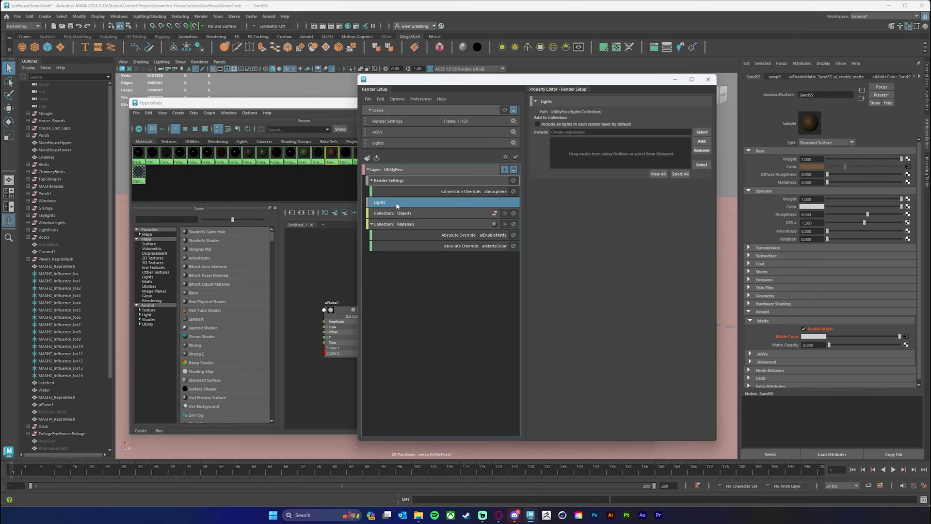
pyautogui.rightClick(396, 205)
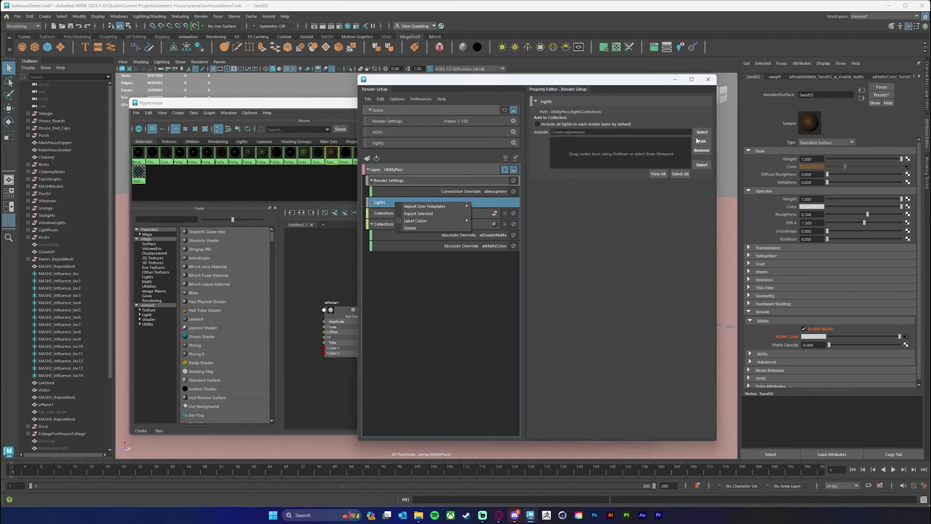
pyautogui.click(447, 312)
pyautogui.click(447, 312)
pyautogui.click(435, 203)
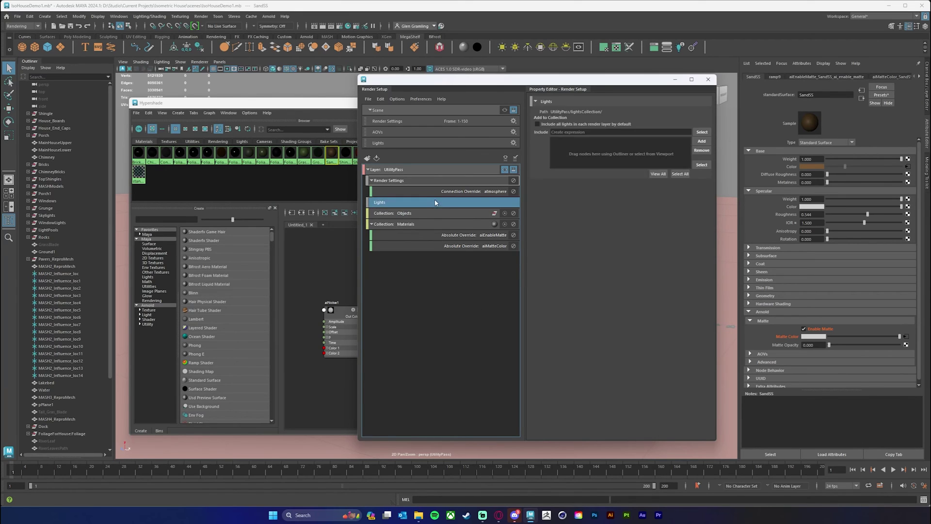
# Select all lights in the Hypershade browser and add them to the UtilityPass layer's Lights collection.
pyautogui.click(341, 105)
pyautogui.click(242, 142)
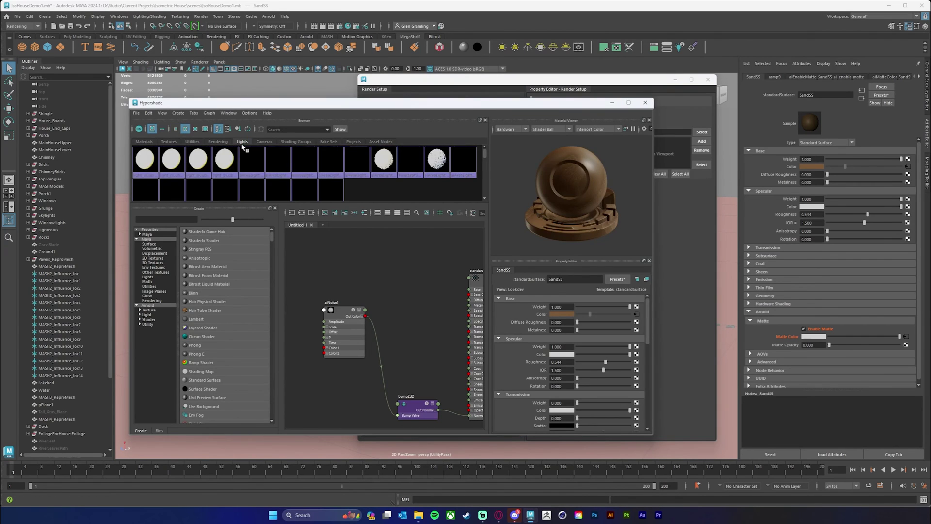
pyautogui.scroll(-1, 424, 186)
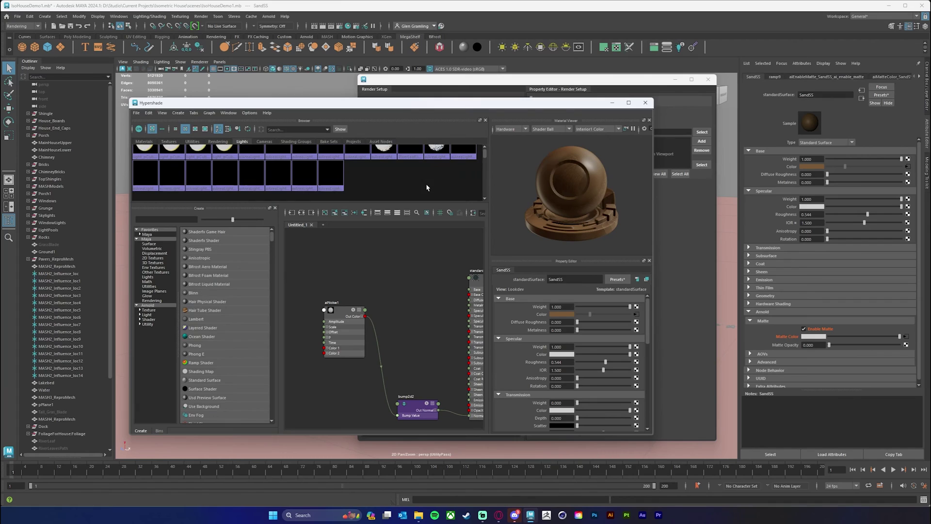
pyautogui.moveTo(471, 189); pyautogui.dragTo(133, 129)
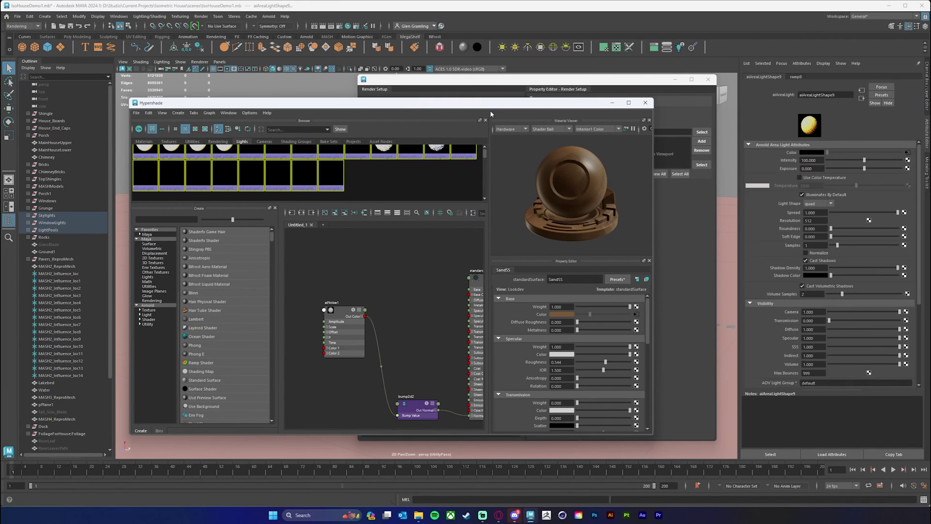
pyautogui.moveTo(493, 107); pyautogui.dragTo(357, 119)
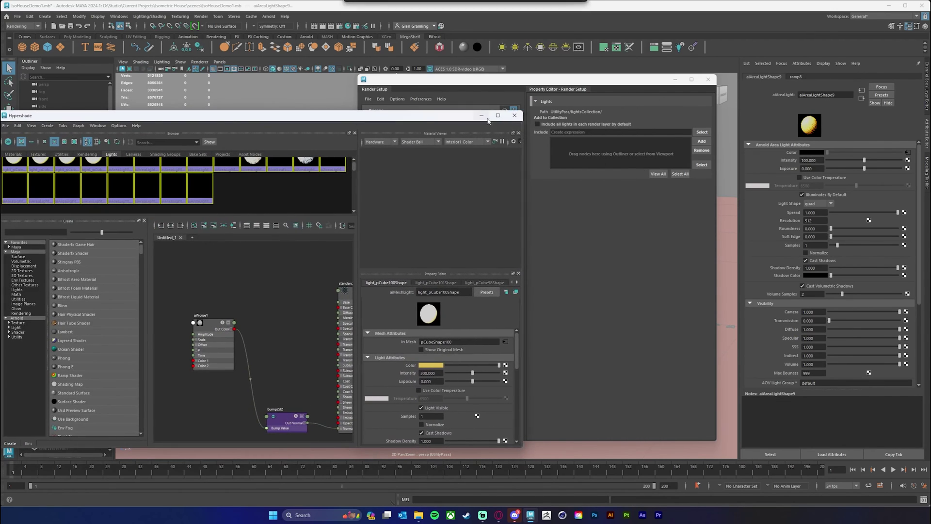
pyautogui.click(700, 140)
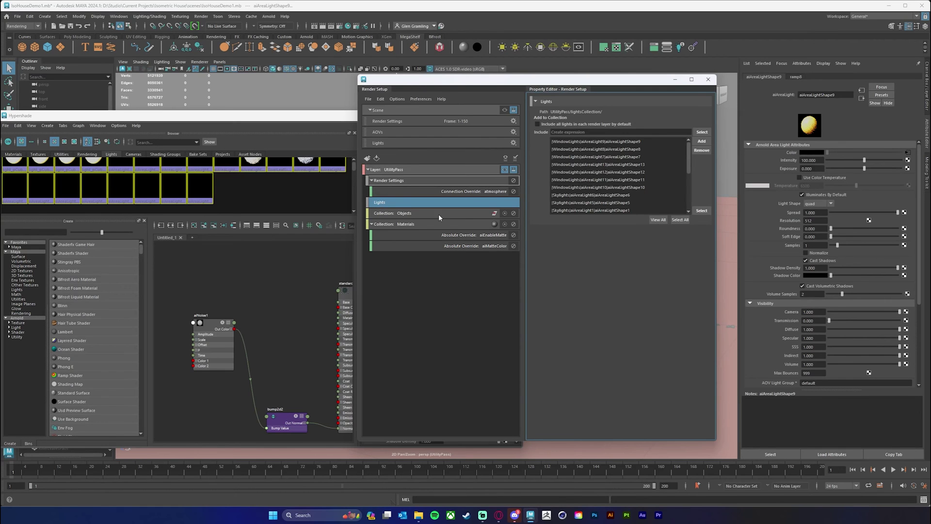
pyautogui.moveTo(284, 118); pyautogui.dragTo(343, 97)
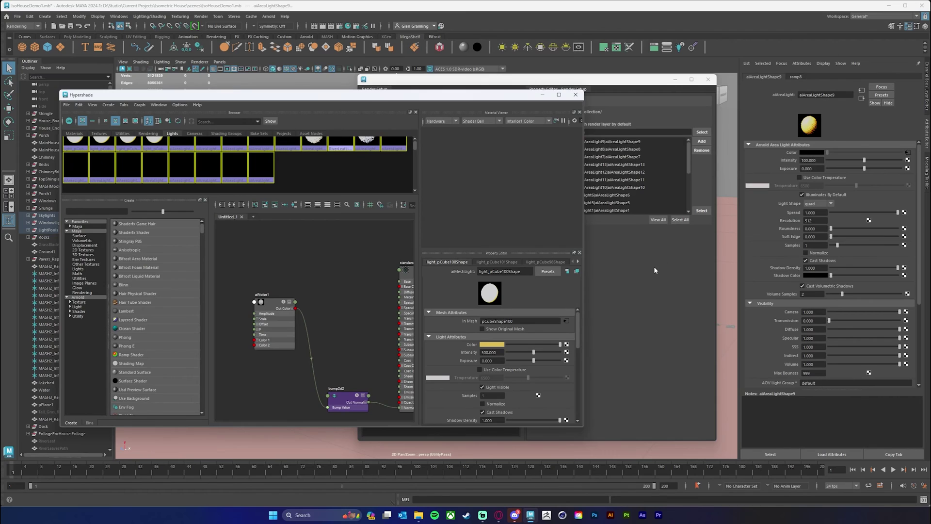
# Create an absolute override for aiAreaLightShape9's Intensity on the visible layer and set it to 0.
pyautogui.click(655, 270)
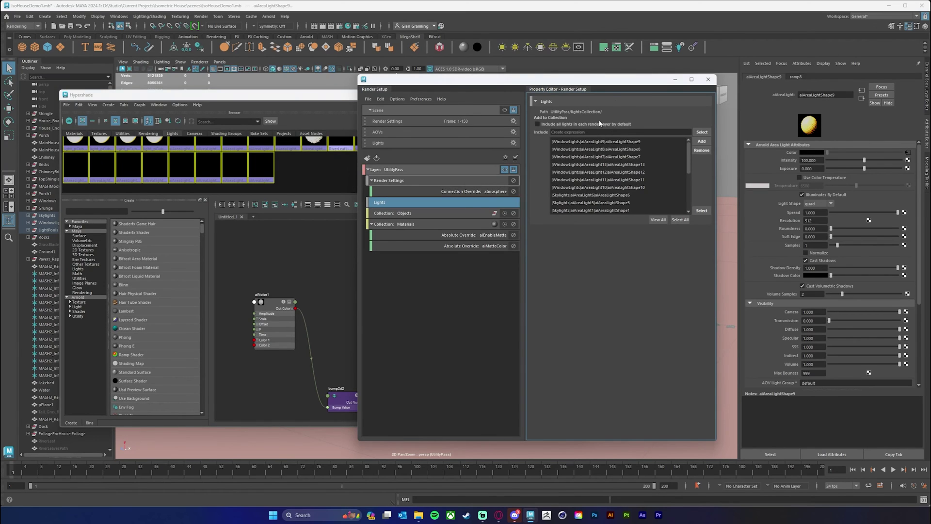
pyautogui.rightClick(788, 163)
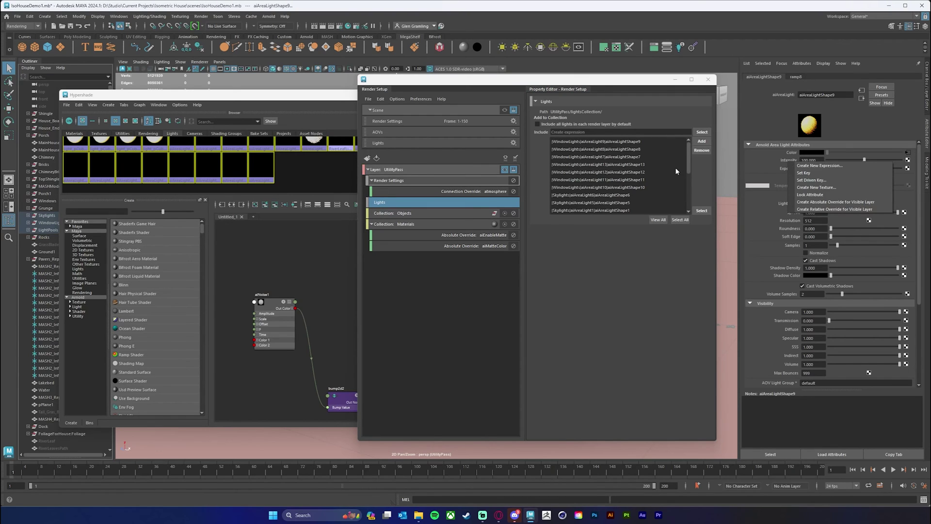
pyautogui.click(630, 84)
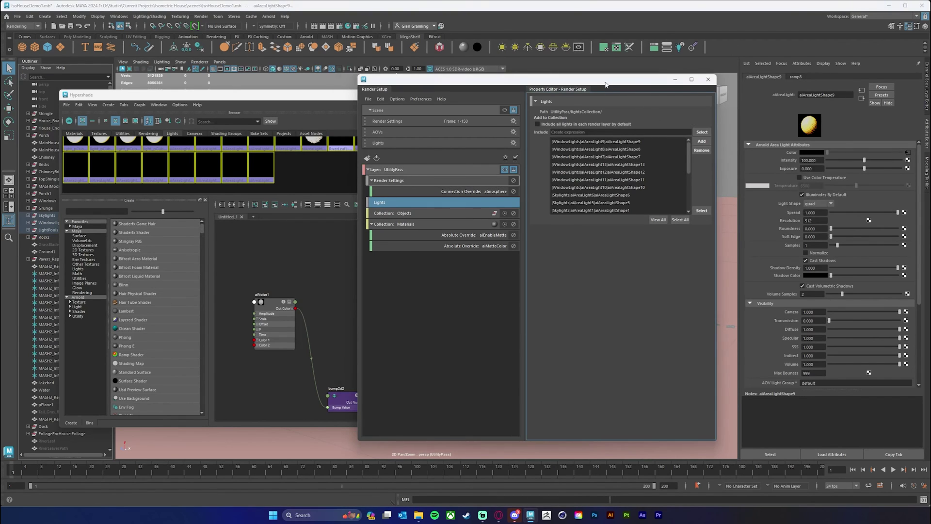
pyautogui.moveTo(605, 84); pyautogui.dragTo(596, 84)
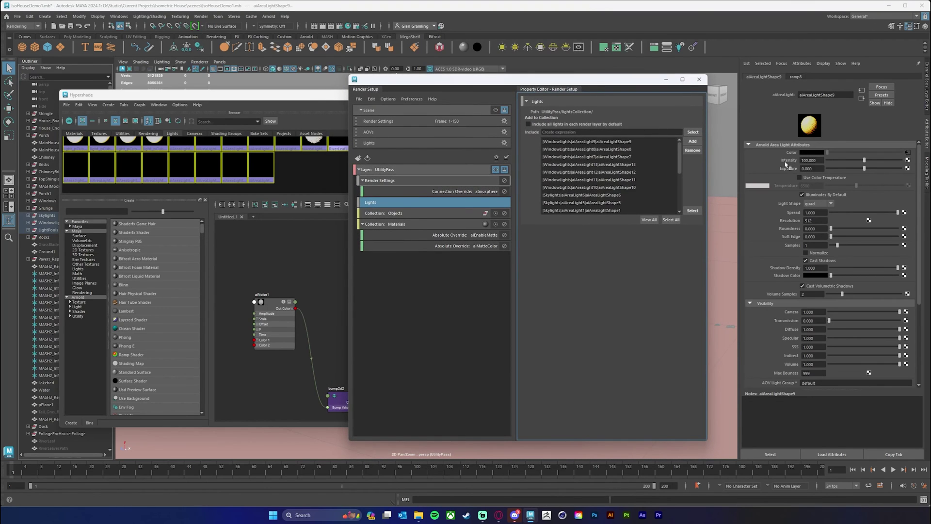
pyautogui.rightClick(791, 162)
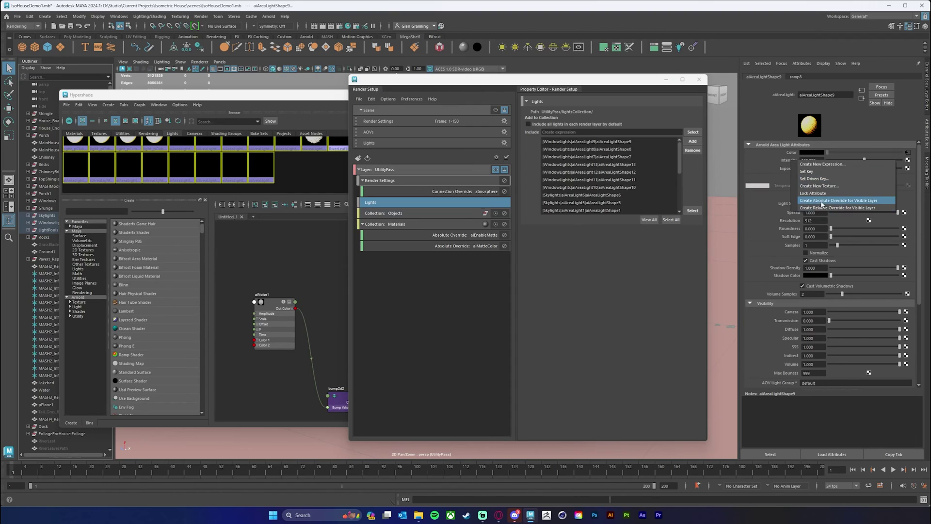
pyautogui.click(833, 200)
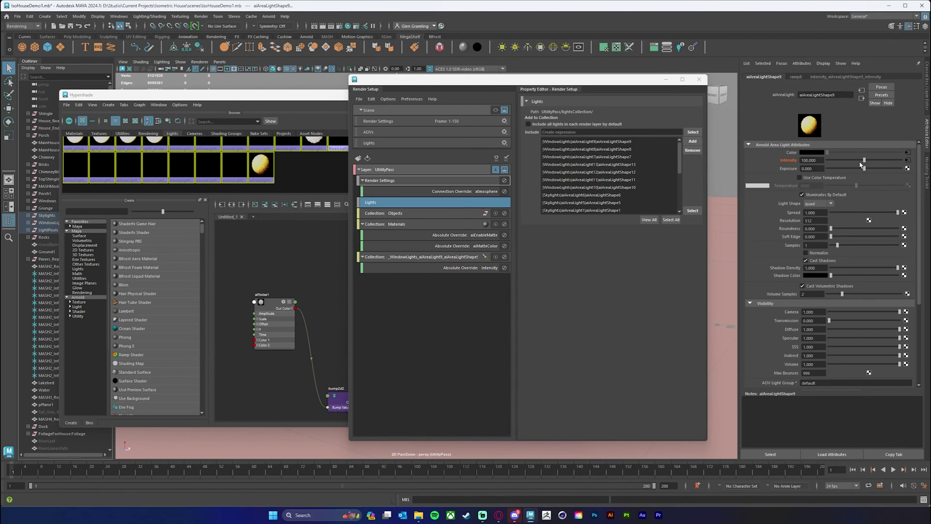
pyautogui.moveTo(863, 160); pyautogui.dragTo(808, 164)
# Add all the selected scene lights to the window-light collection that holds the intensity override.
pyautogui.click(422, 258)
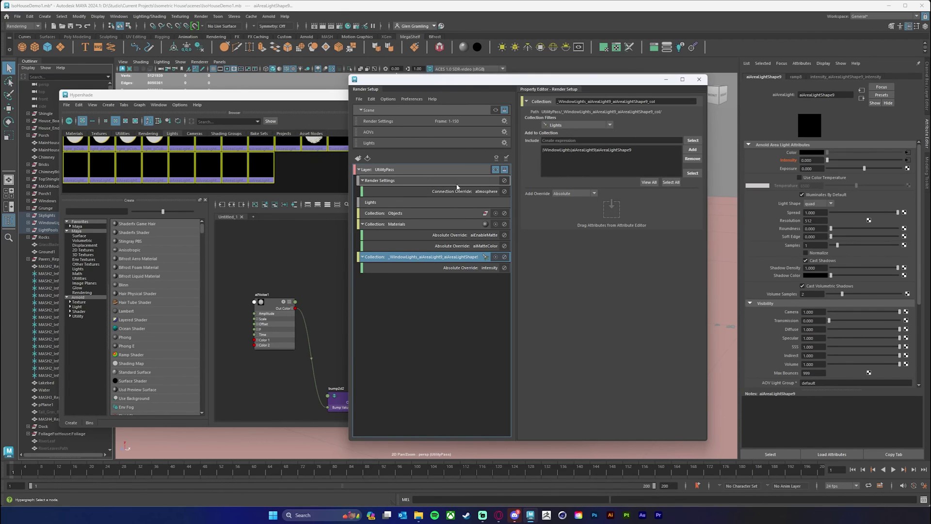
pyautogui.click(692, 150)
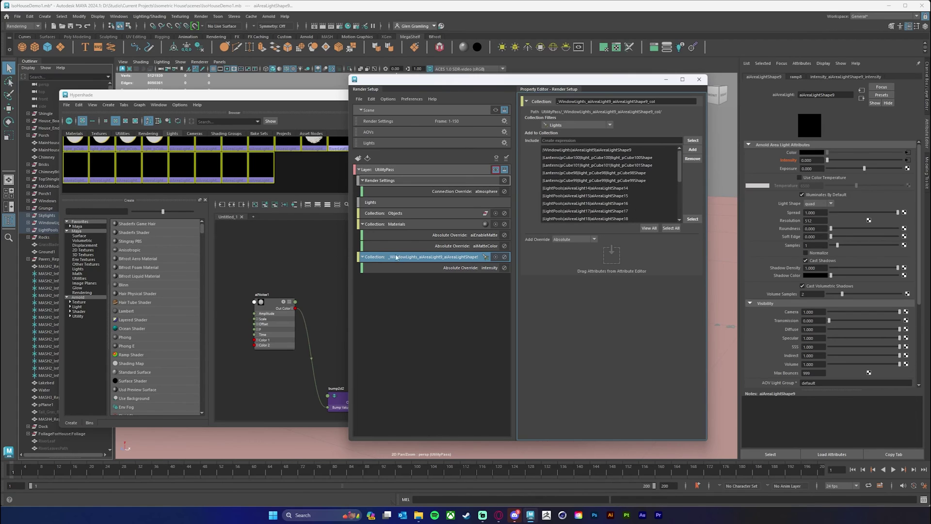
pyautogui.click(428, 269)
pyautogui.click(423, 258)
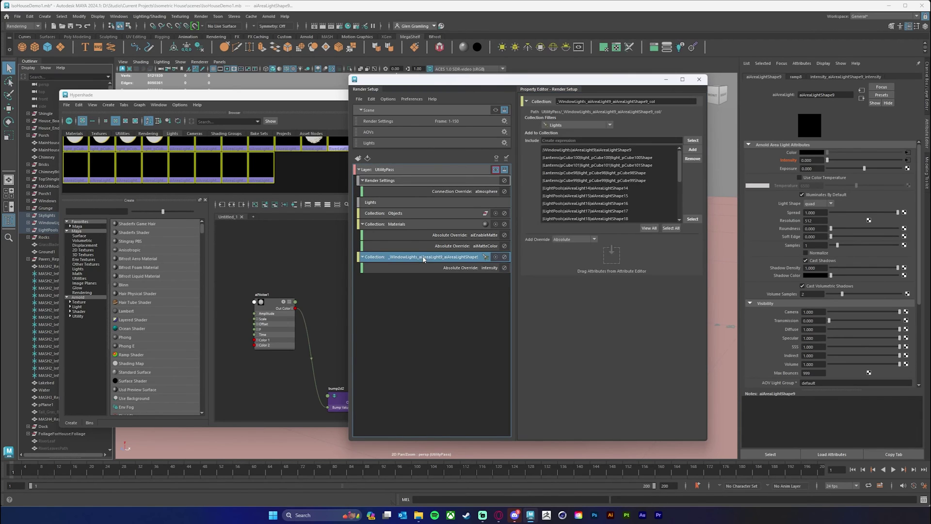
# Select aiAreaLightShape15 in the Hypershade, create an absolute Intensity override for the visible layer and set it to 0.
pyautogui.click(177, 148)
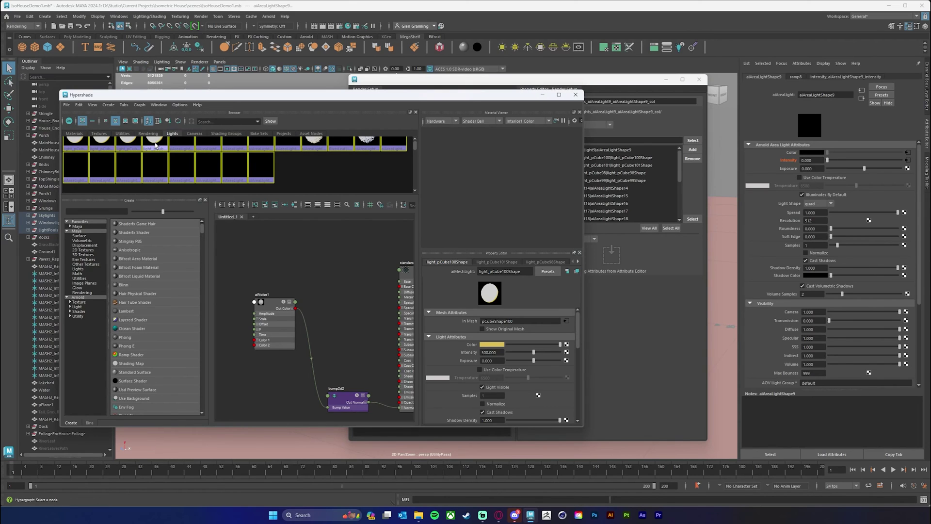
pyautogui.click(327, 182)
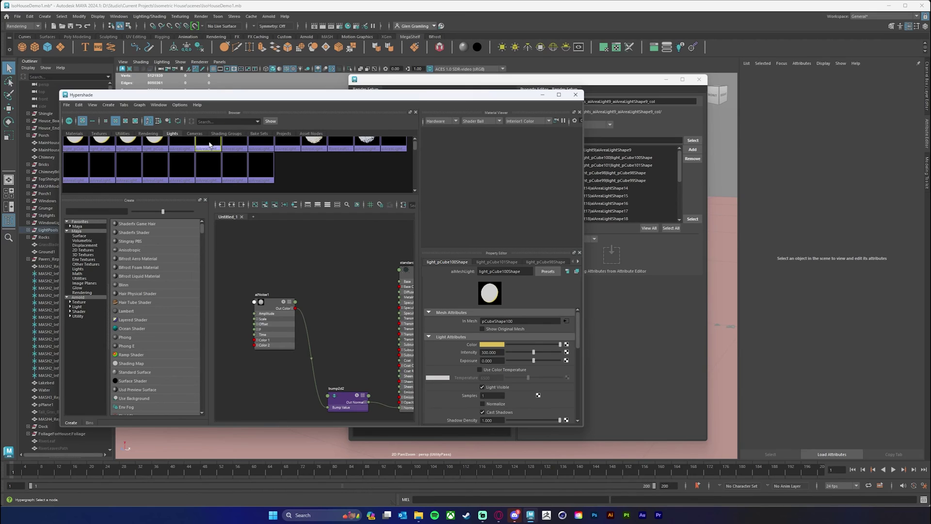
pyautogui.click(209, 142)
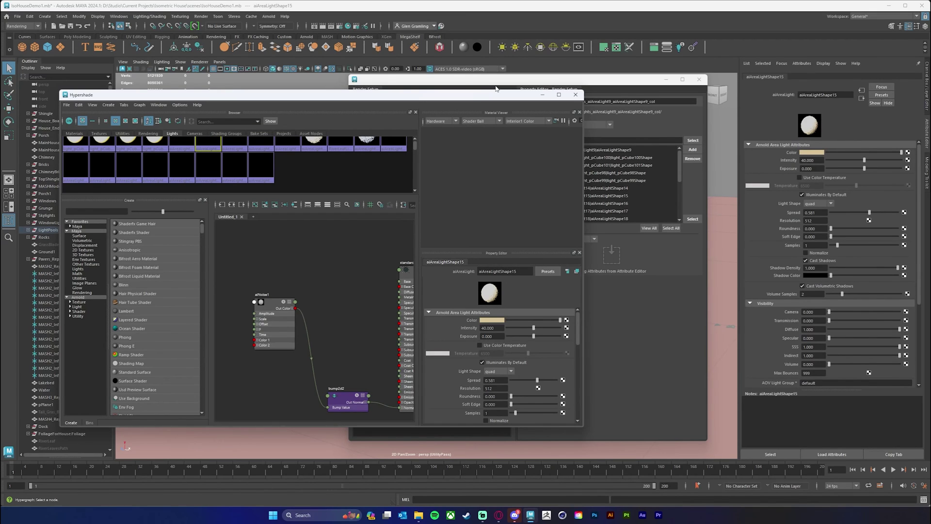
pyautogui.click(503, 84)
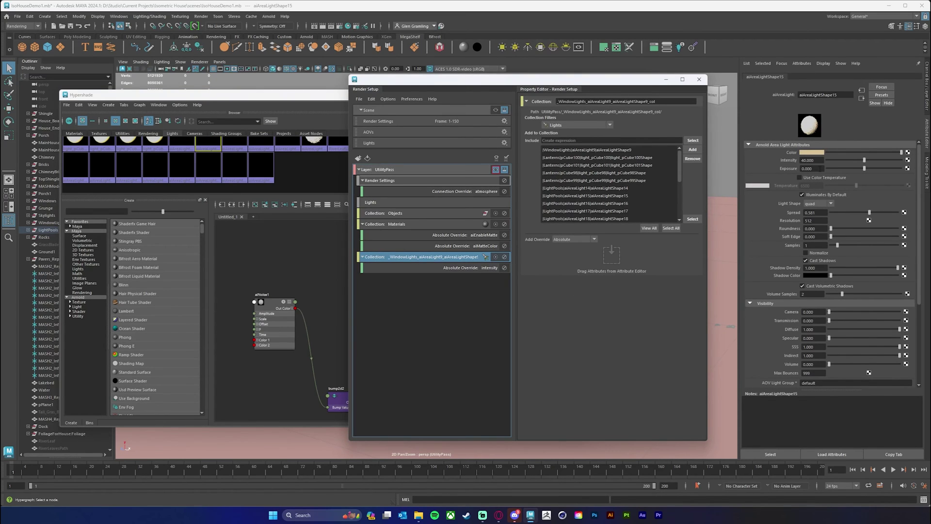
pyautogui.rightClick(799, 161)
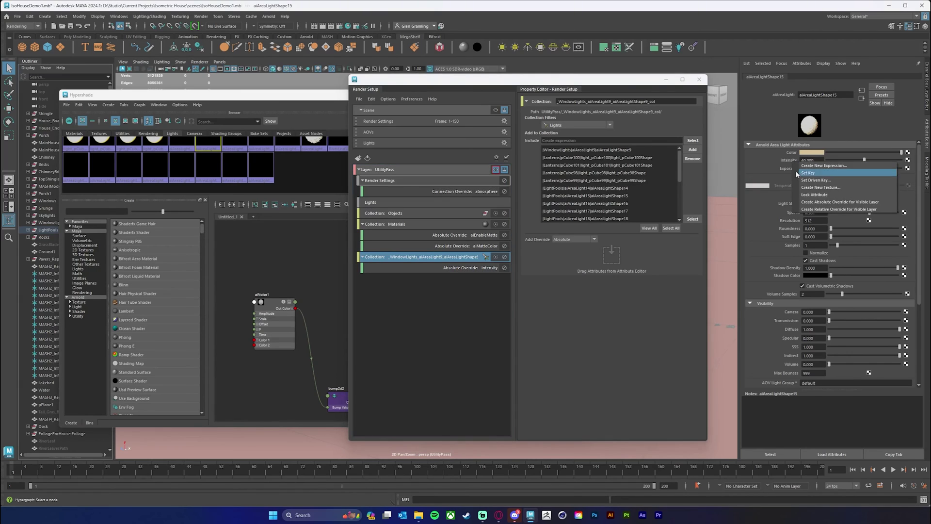
pyautogui.click(808, 202)
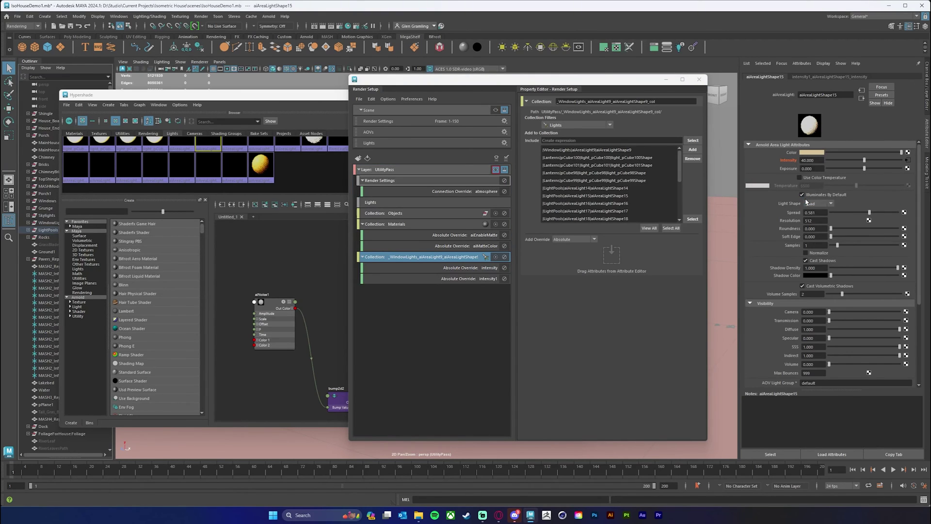
pyautogui.moveTo(863, 160); pyautogui.dragTo(827, 160)
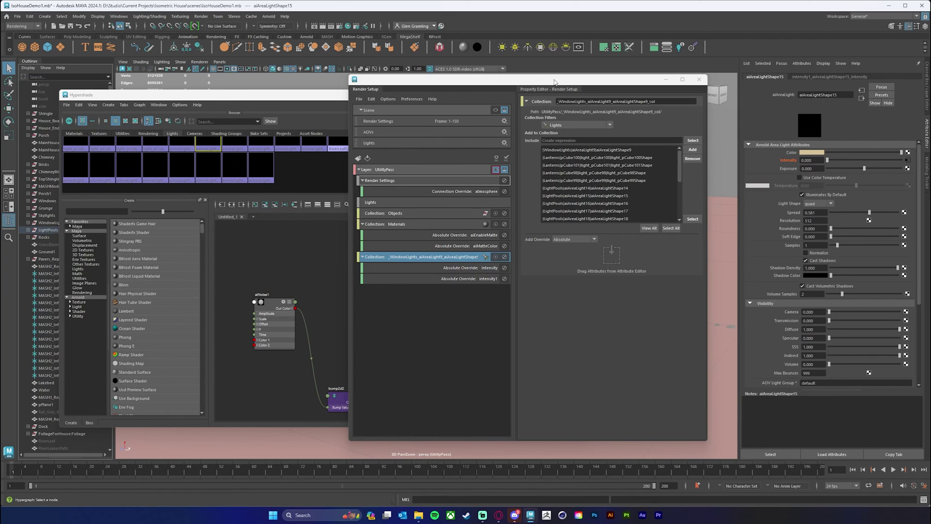
# Review the N, Z, denoise_albedo and Beauty outputs of the UtilityPass render in the Arnold RenderView.
pyautogui.moveTo(551, 80); pyautogui.dragTo(540, 79)
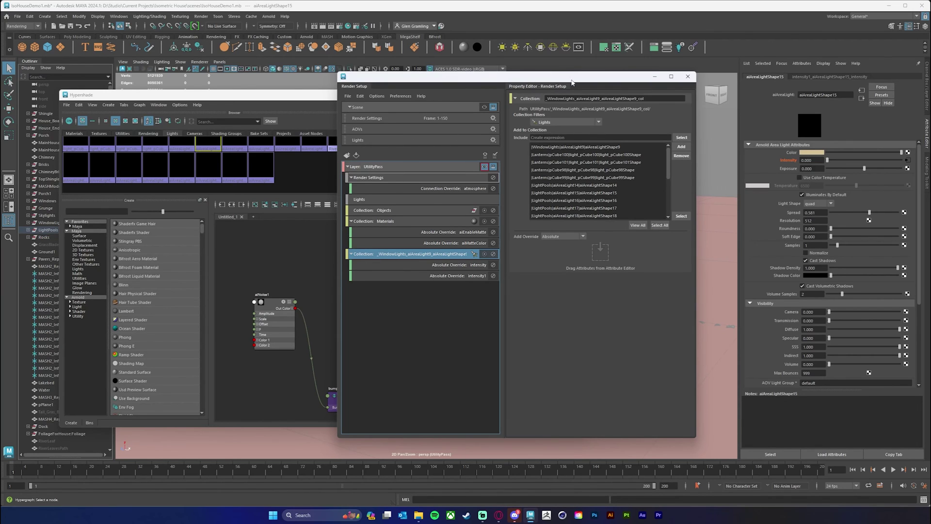
pyautogui.moveTo(573, 80); pyautogui.dragTo(652, 83)
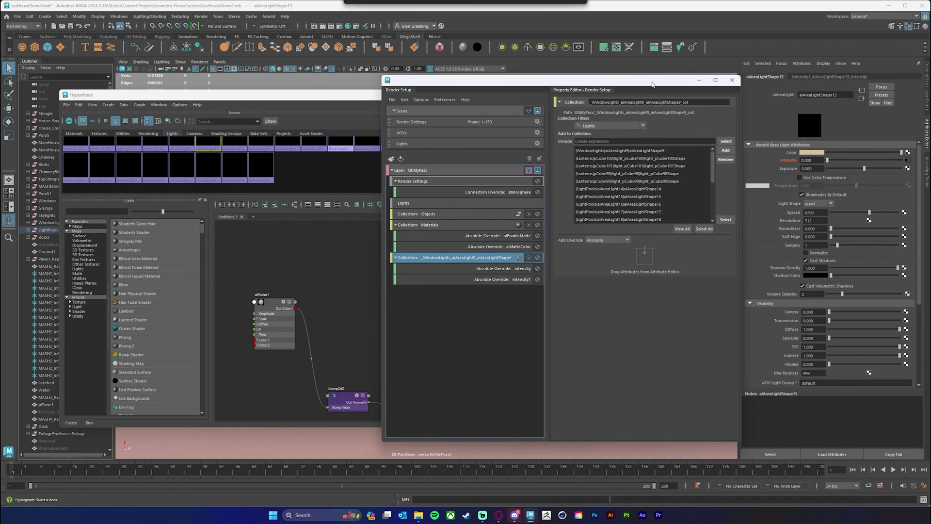
pyautogui.click(251, 178)
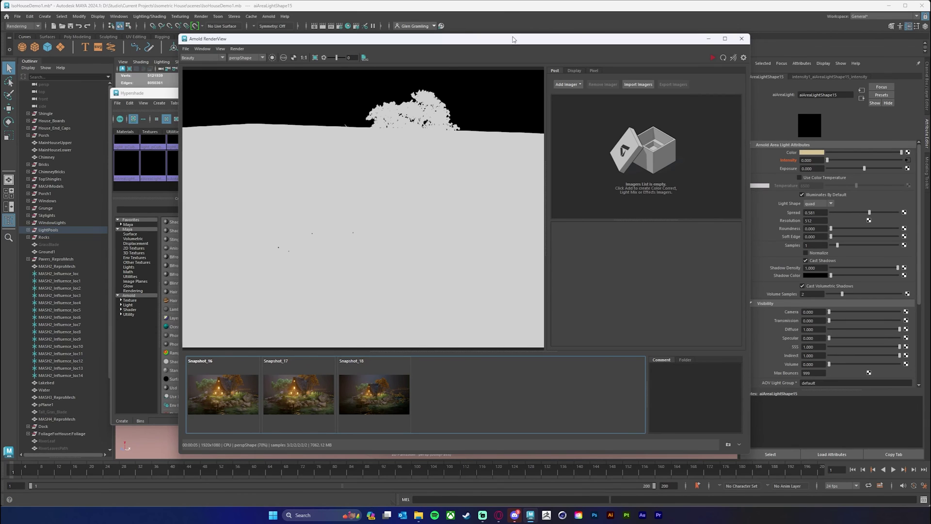
pyautogui.moveTo(514, 39); pyautogui.dragTo(484, 43)
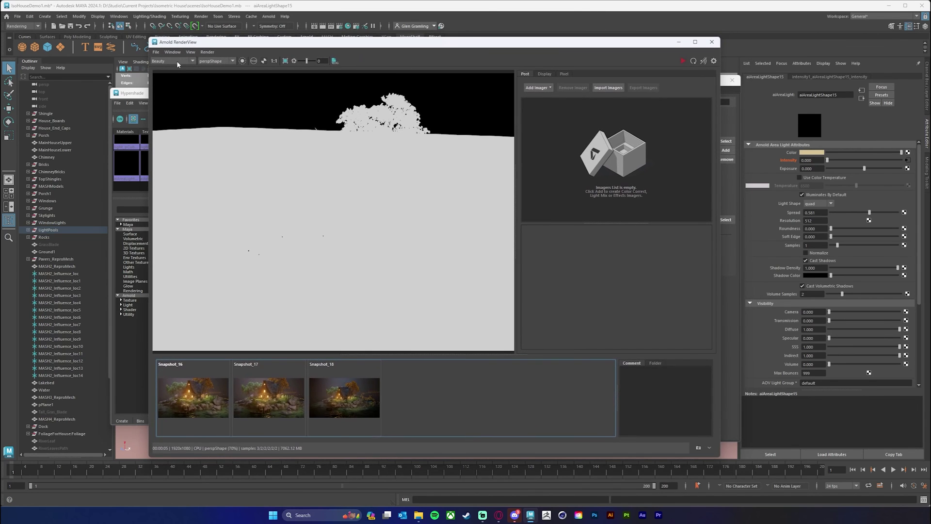
pyautogui.click(176, 62)
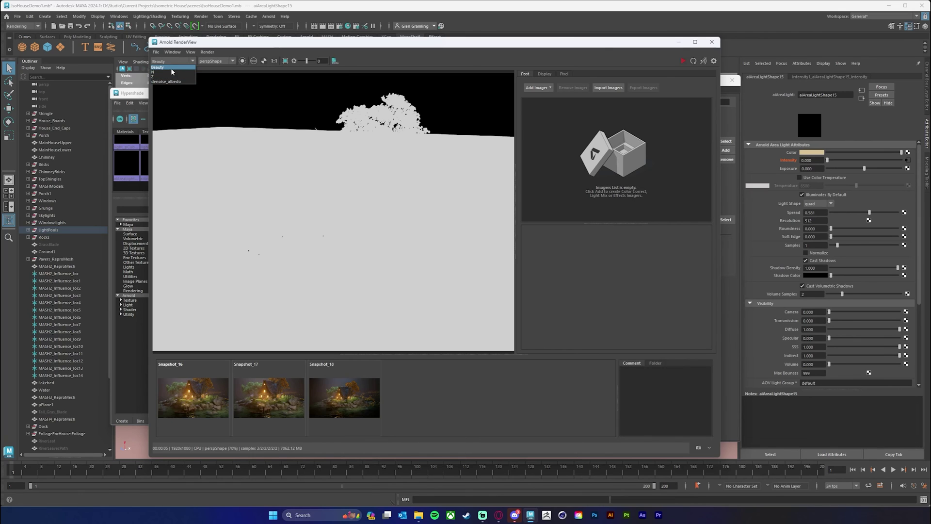
pyautogui.click(168, 63)
pyautogui.click(184, 62)
pyautogui.click(188, 69)
pyautogui.click(187, 62)
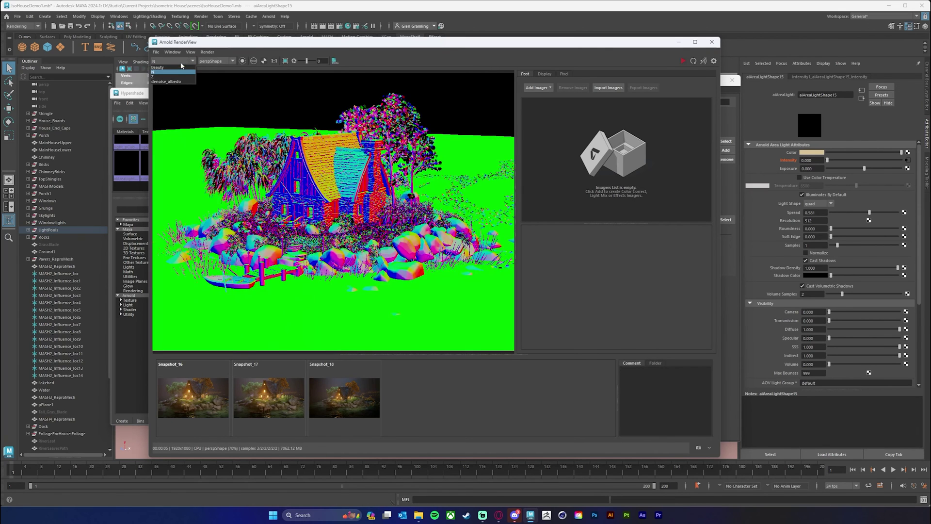
pyautogui.click(182, 77)
pyautogui.click(179, 62)
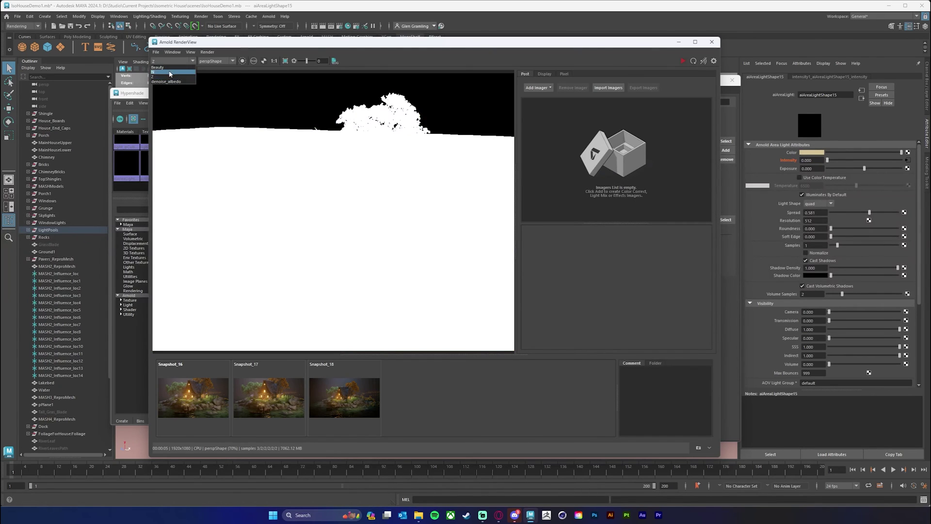
pyautogui.click(173, 82)
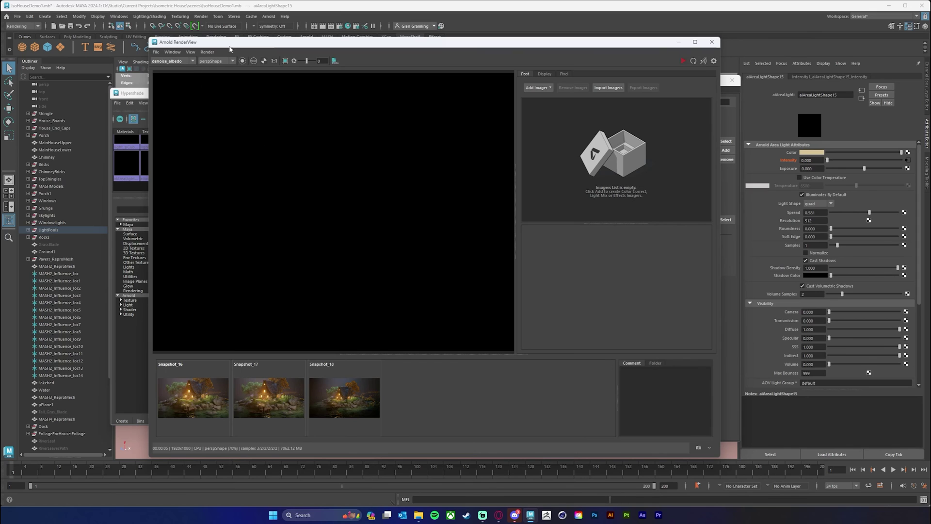
pyautogui.click(179, 62)
pyautogui.click(165, 67)
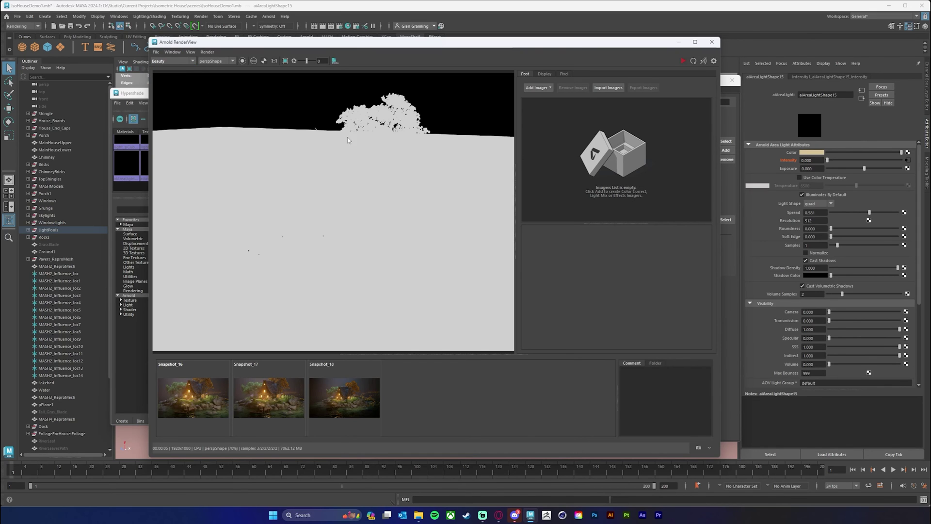
# Arrange the render view beside Render Setup and select the UtilityPass layer's Render Settings collection.
pyautogui.moveTo(587, 45); pyautogui.dragTo(533, 40)
pyautogui.click(684, 83)
pyautogui.moveTo(655, 83); pyautogui.dragTo(729, 81)
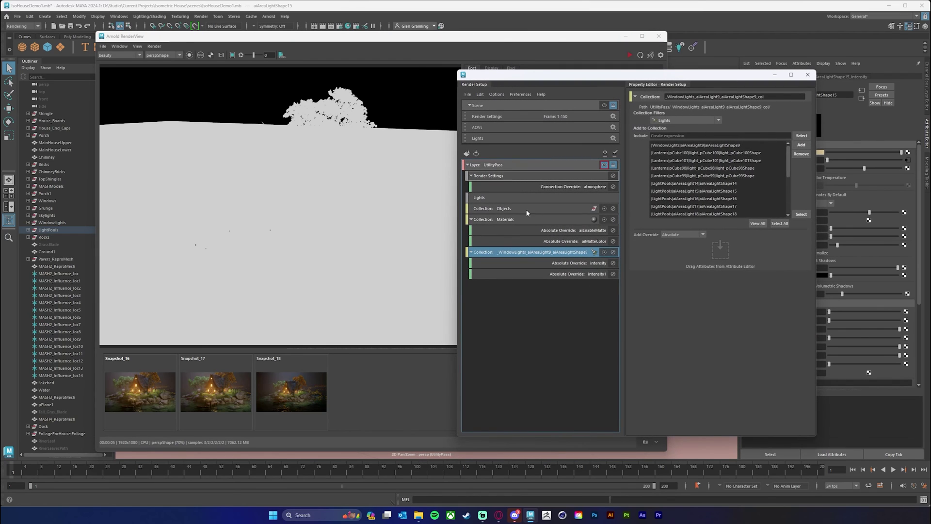
pyautogui.click(521, 176)
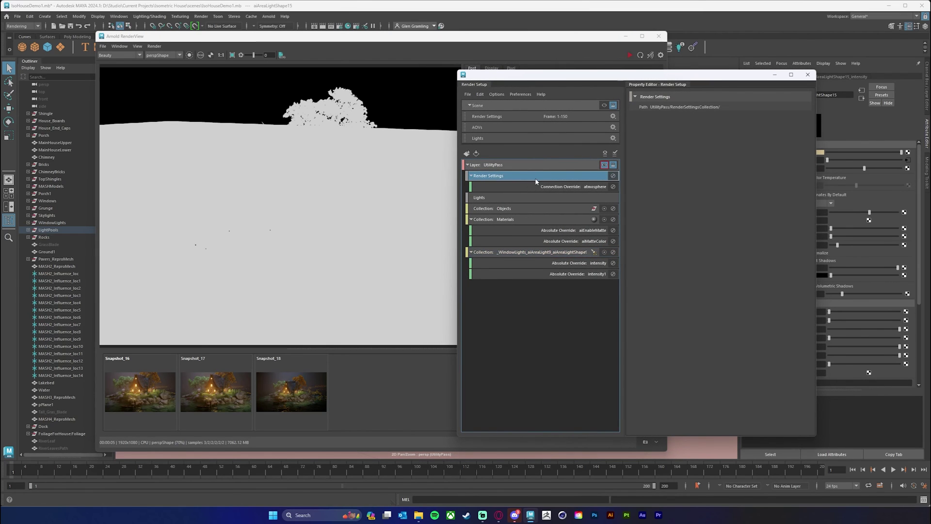
pyautogui.click(527, 185)
pyautogui.click(527, 177)
# Open the UtilityPass layer's Render Settings, place the window clear of the render view and show the AOV list.
pyautogui.click(601, 51)
pyautogui.moveTo(601, 36); pyautogui.dragTo(603, 69)
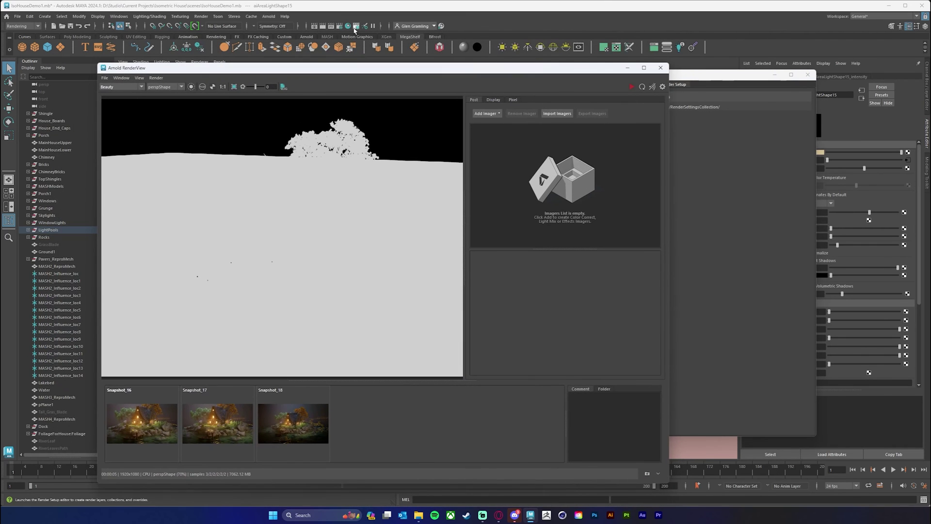
pyautogui.click(340, 25)
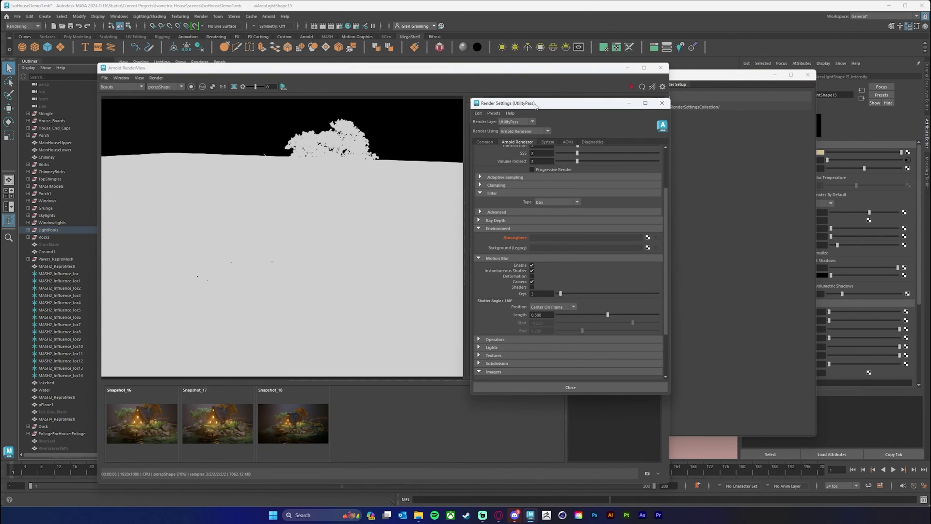
pyautogui.moveTo(535, 105); pyautogui.dragTo(638, 117)
pyautogui.moveTo(576, 68); pyautogui.dragTo(537, 52)
pyautogui.click(696, 119)
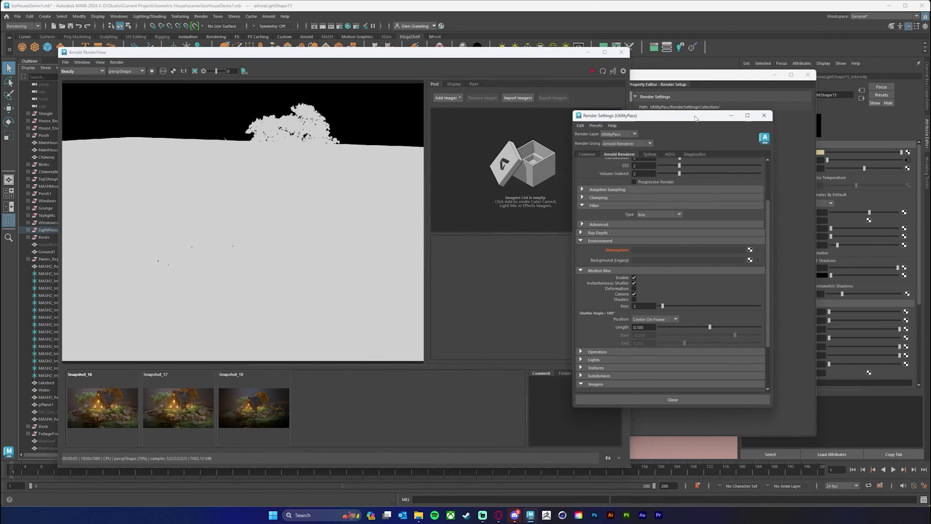
pyautogui.moveTo(696, 118); pyautogui.dragTo(720, 87)
pyautogui.click(694, 123)
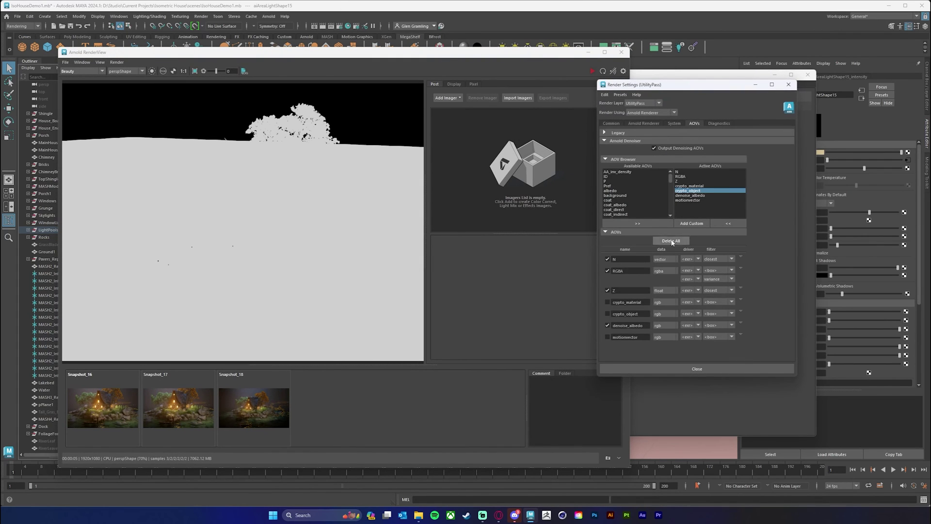
# Create an absolute override for the RGBA AOV's enabled state on the visible layer and disable that AOV.
pyautogui.click(608, 259)
pyautogui.rightClick(608, 262)
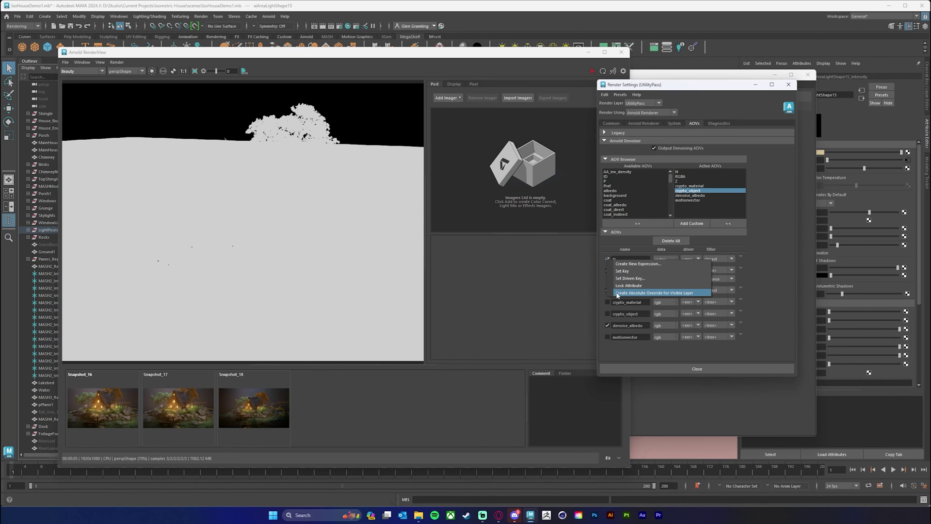
pyautogui.click(602, 283)
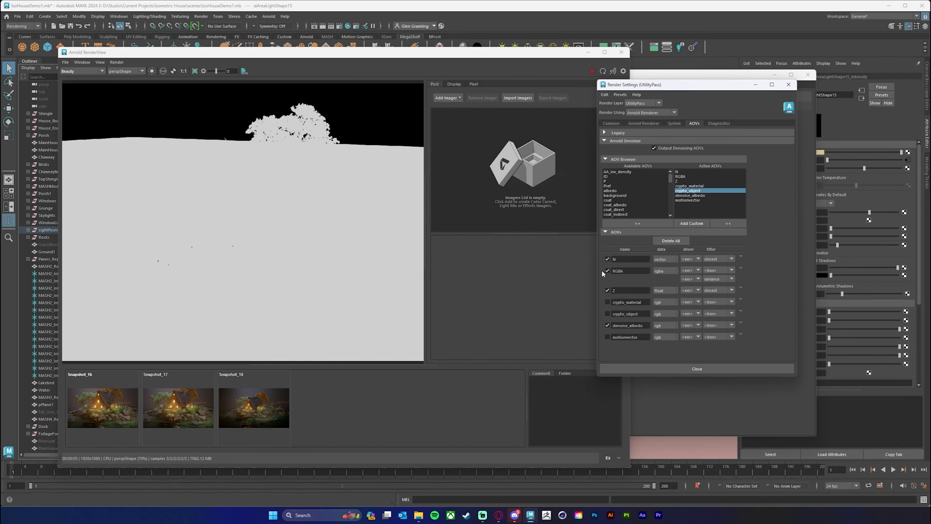
pyautogui.rightClick(610, 271)
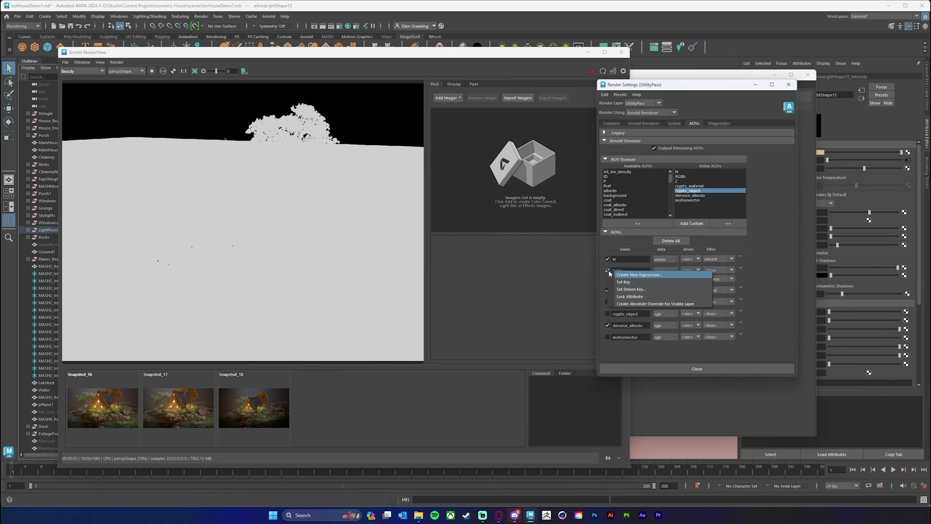
pyautogui.click(631, 303)
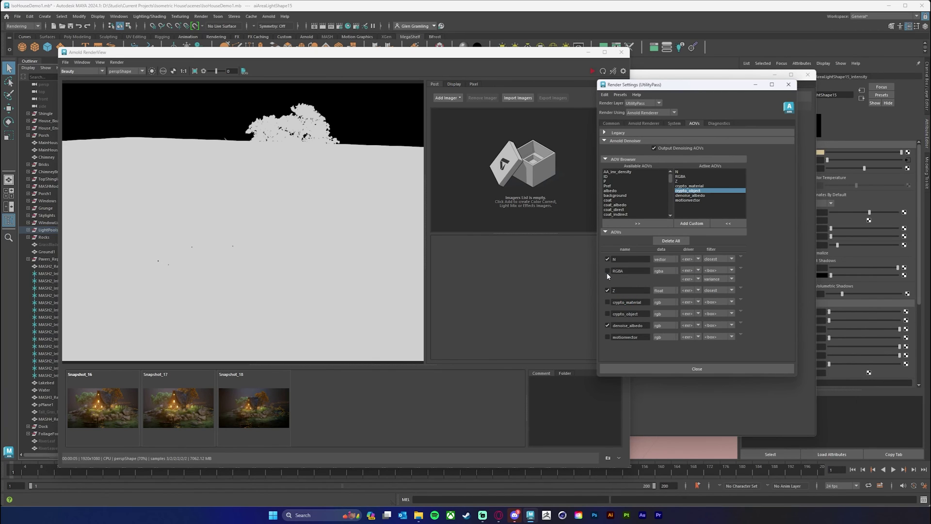
# Create absolute overrides on the visible layer for the enabled states of crypto_material, crypto_object and denoise_albedo, enabling both cryptomattes and disabling denoise_albedo.
pyautogui.click(608, 302)
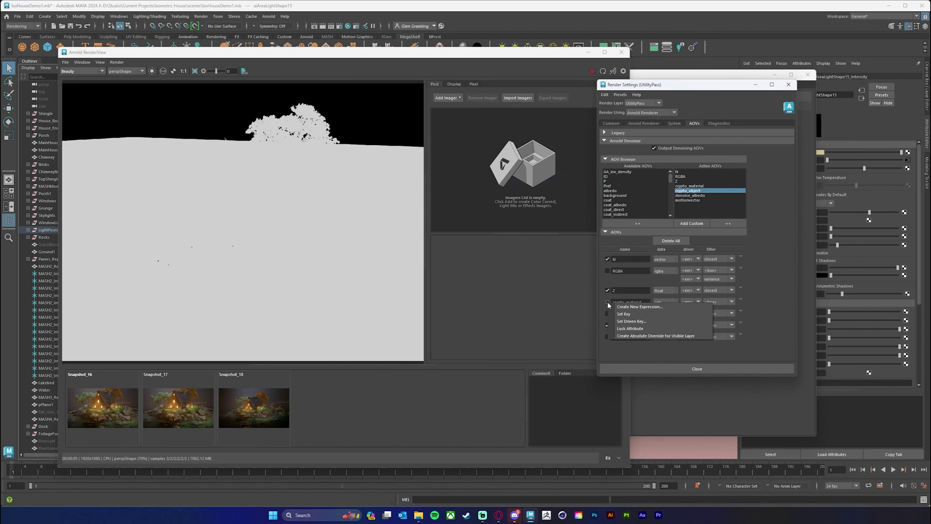
pyautogui.click(607, 303)
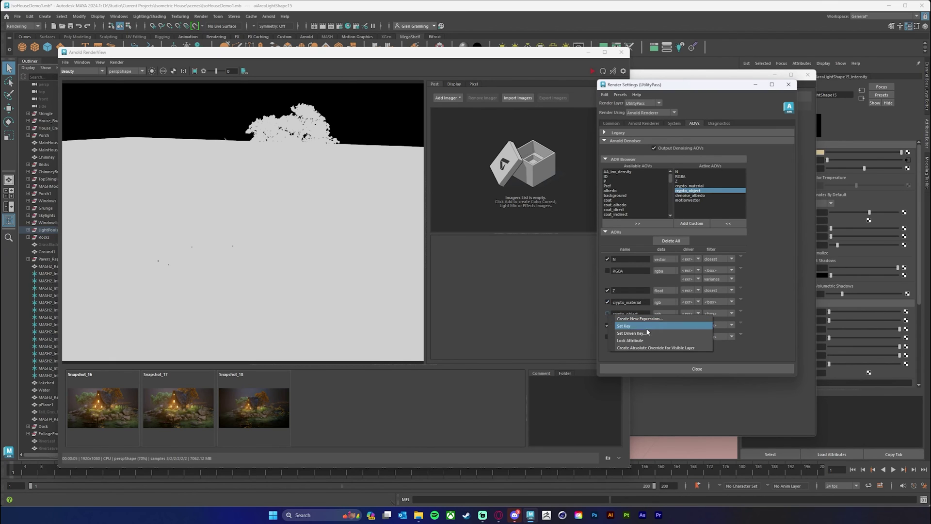
pyautogui.rightClick(610, 325)
pyautogui.click(630, 359)
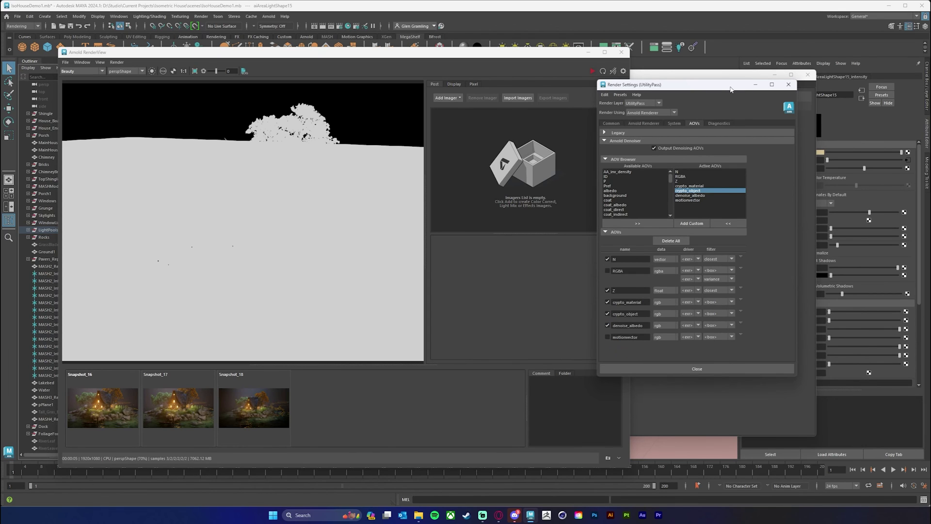
pyautogui.moveTo(731, 84); pyautogui.dragTo(676, 84)
pyautogui.click(553, 325)
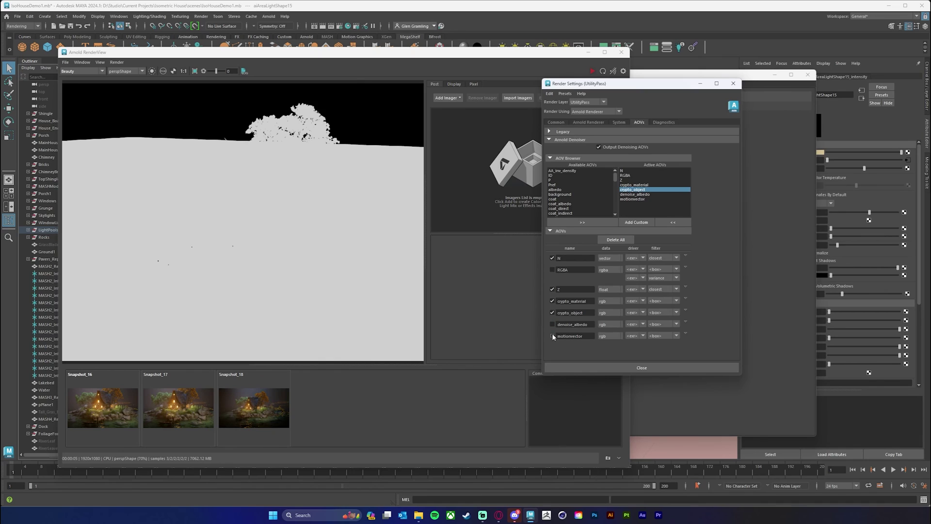
# Create an absolute override for the motionvector AOV's enabled state on the visible layer and enable that AOV.
pyautogui.rightClick(551, 334)
pyautogui.click(588, 368)
pyautogui.click(585, 335)
# Go to frame 86 of the timeline and update the UtilityPass render in the Arnold RenderView.
pyautogui.moveTo(671, 84); pyautogui.dragTo(624, 35)
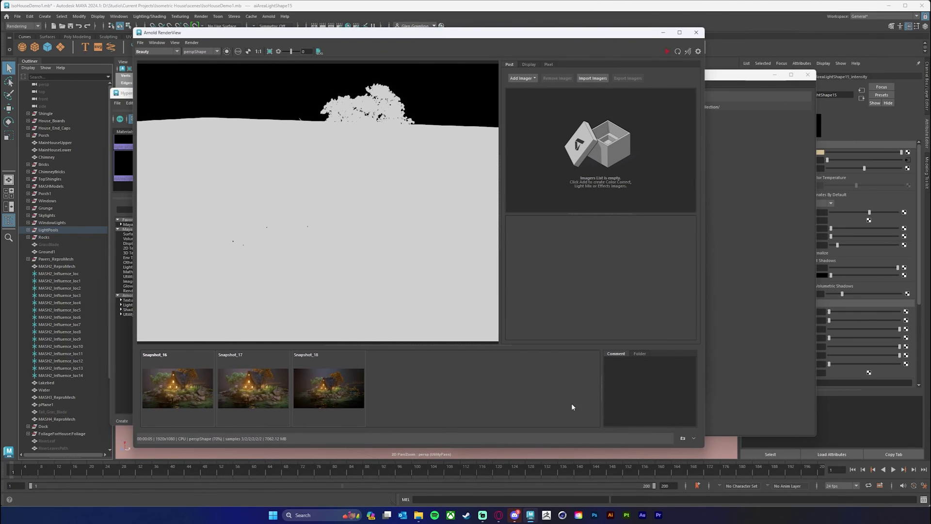
pyautogui.click(360, 470)
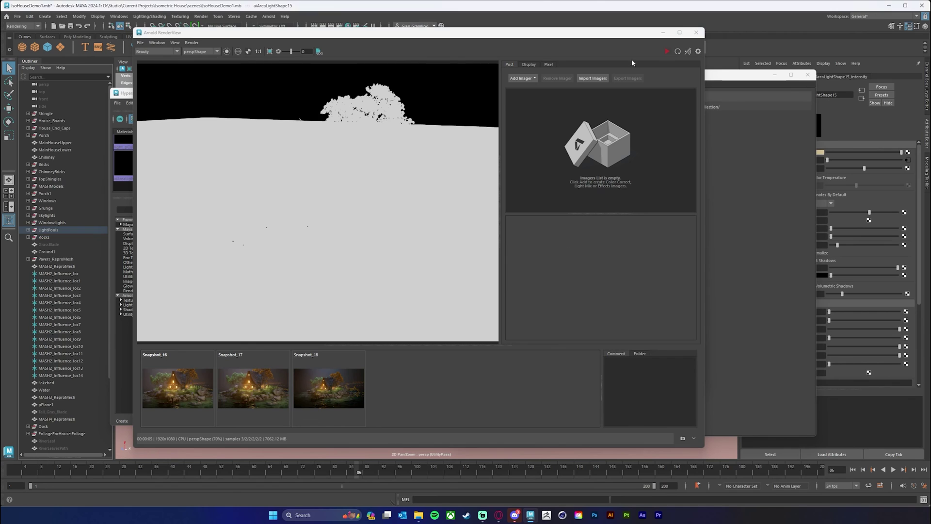
pyautogui.moveTo(630, 33); pyautogui.dragTo(676, 31)
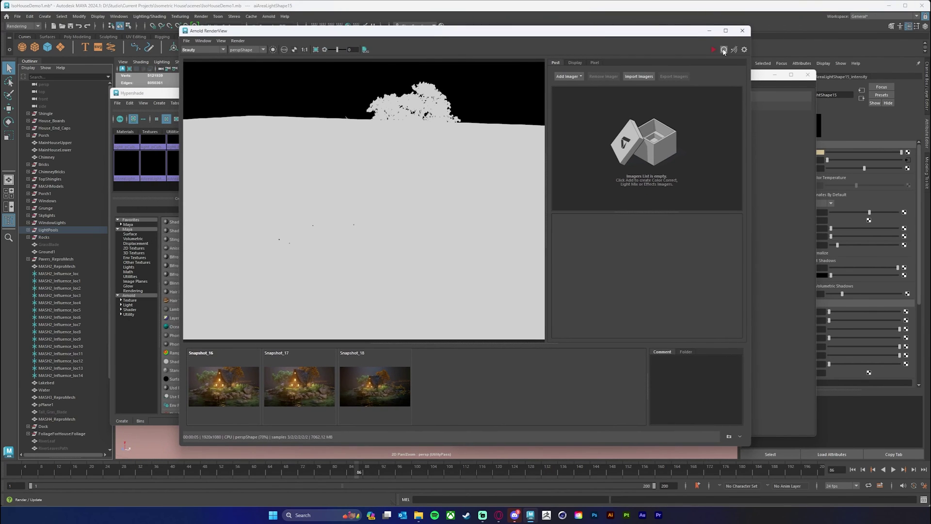
pyautogui.click(724, 50)
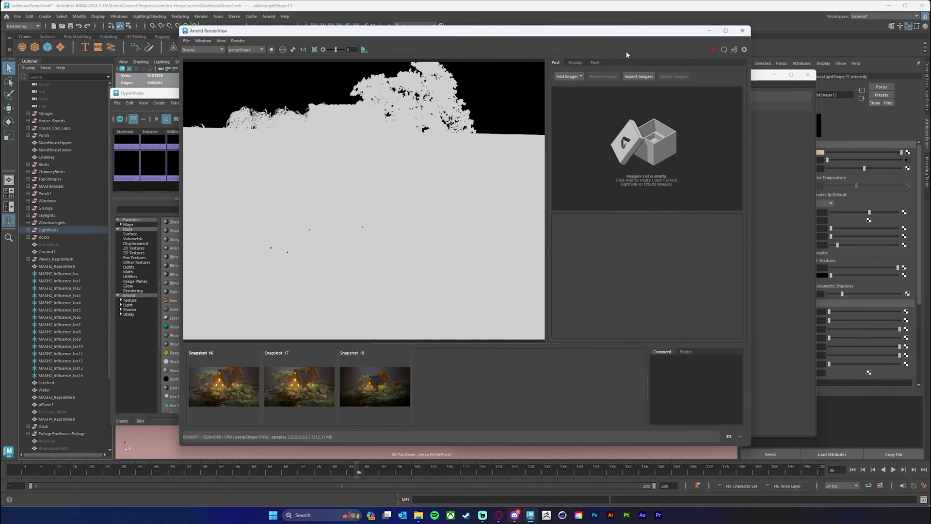
pyautogui.moveTo(596, 36); pyautogui.dragTo(588, 38)
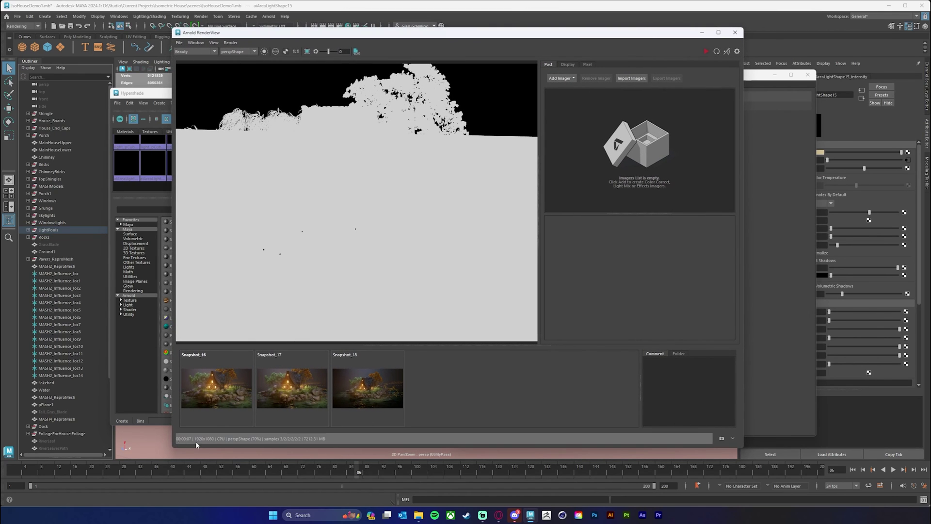
# Review the crypto_material, crypto_object and motionvector outputs of the frame 86 render.
pyautogui.click(207, 52)
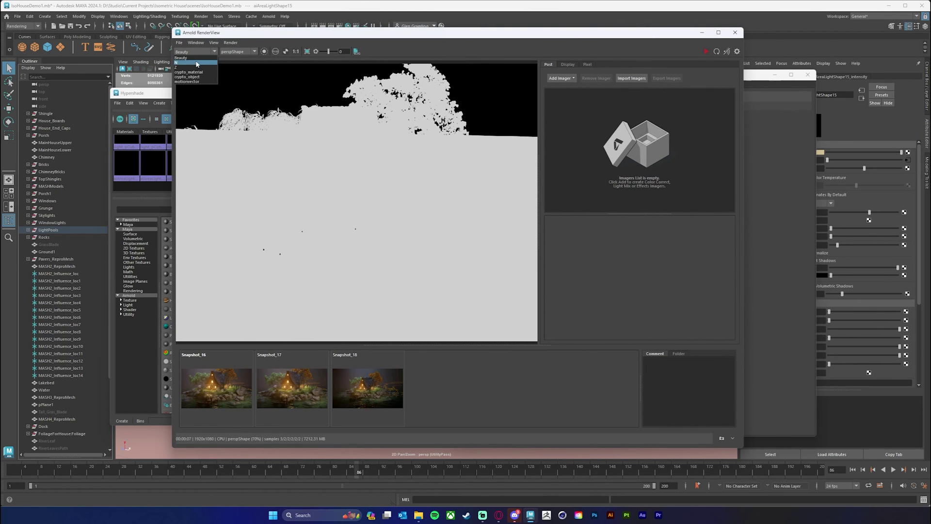
pyautogui.click(194, 72)
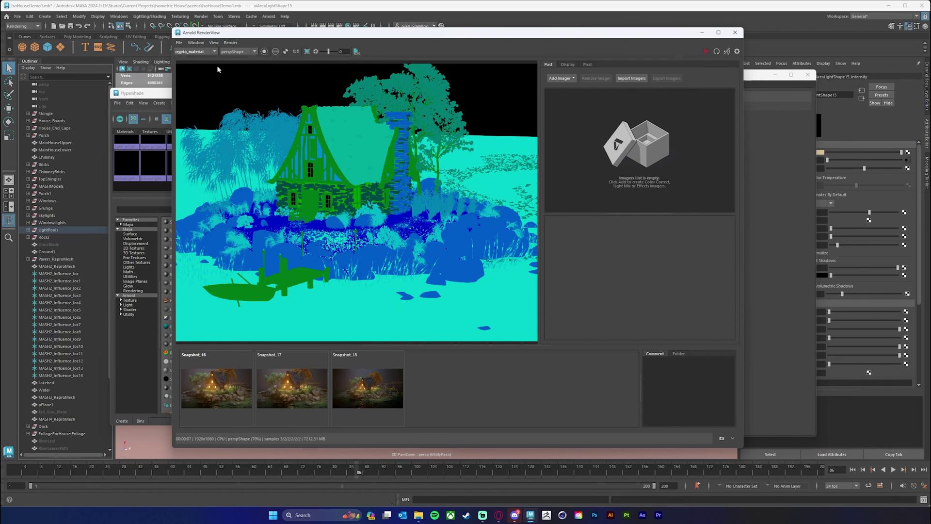
pyautogui.click(209, 52)
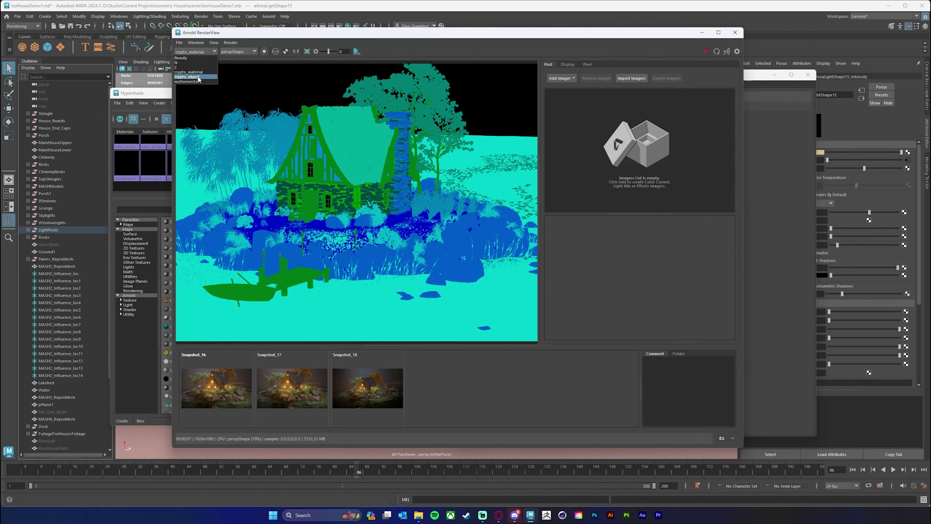
pyautogui.click(191, 77)
pyautogui.click(209, 52)
pyautogui.click(189, 82)
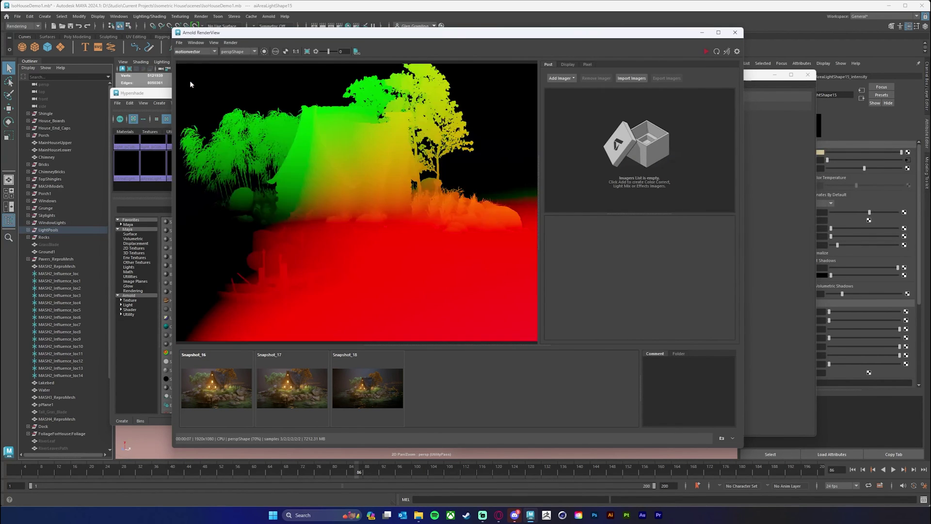
pyautogui.scroll(-5, 316, 203)
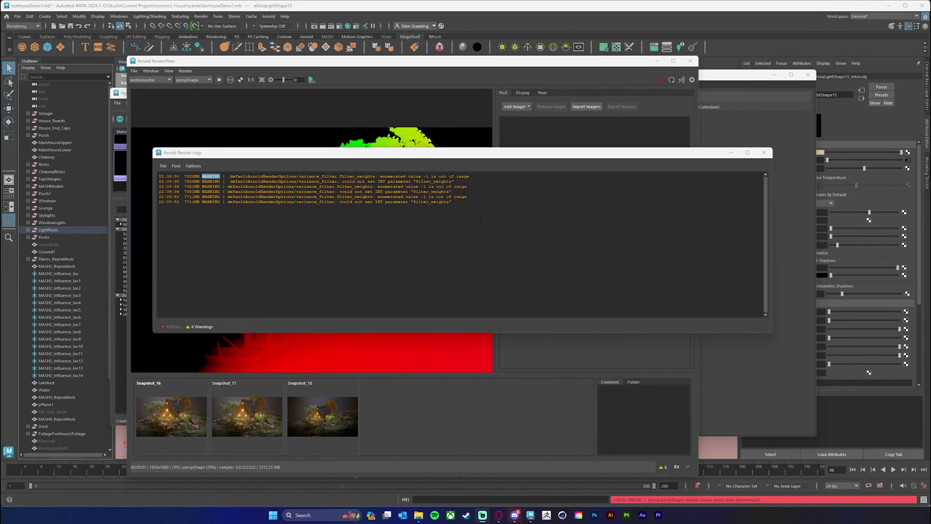
# Read the variance filter warnings in the Arnold Render Logs, then close the log window.
pyautogui.moveTo(448, 156); pyautogui.dragTo(464, 143)
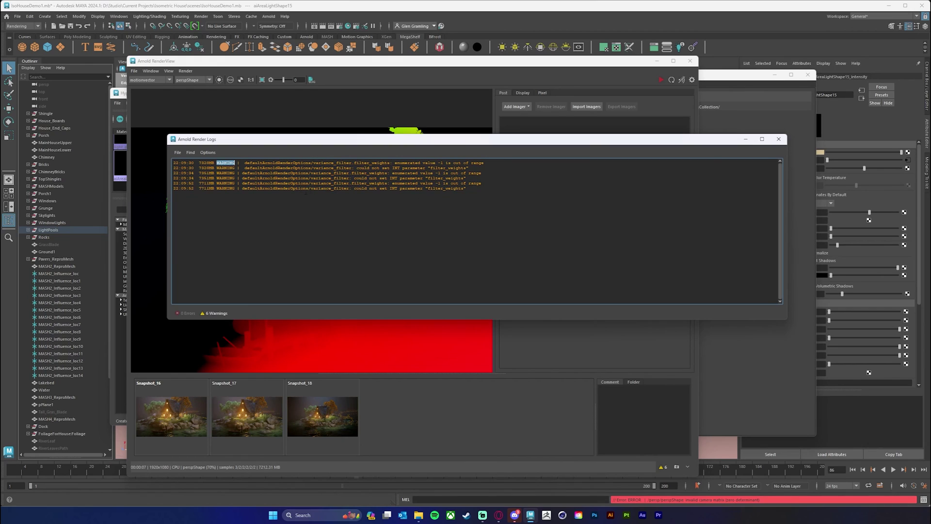
pyautogui.moveTo(310, 188)
pyautogui.mouseDown()
pyautogui.moveTo(347, 188)
pyautogui.moveTo(306, 188)
pyautogui.mouseUp()
pyautogui.click(347, 206)
pyautogui.moveTo(521, 142); pyautogui.dragTo(466, 145)
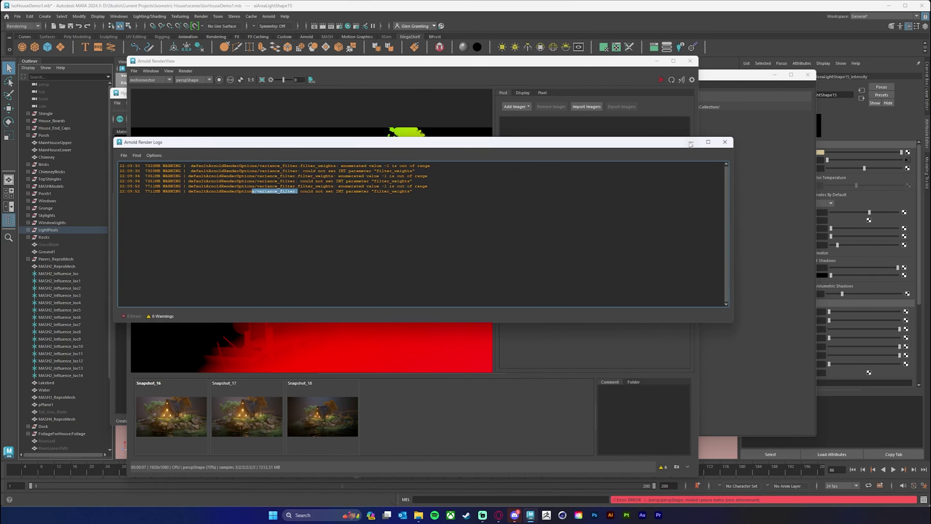
pyautogui.click(726, 143)
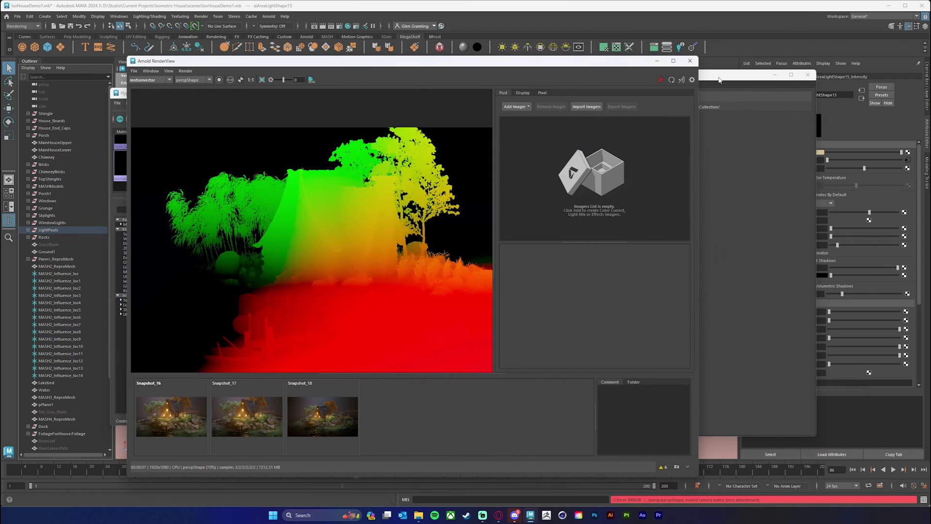
# Override Output Denoising AOVs on the UtilityPass layer, disable it, and close Render Setup and Render Settings.
pyautogui.click(347, 26)
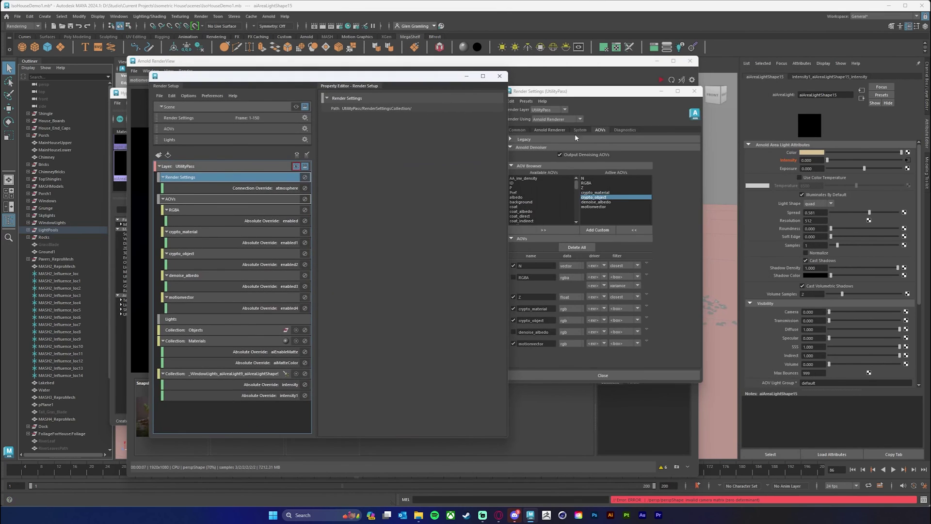
pyautogui.moveTo(579, 91); pyautogui.dragTo(620, 95)
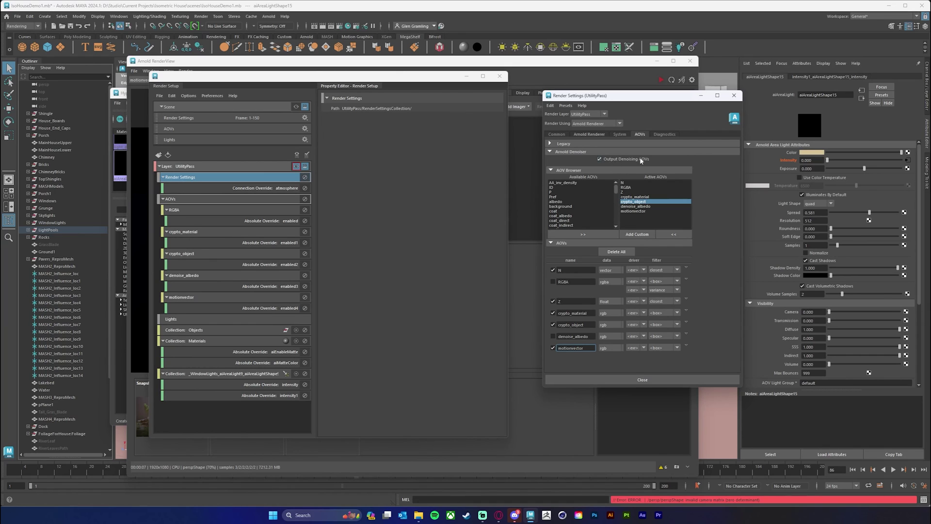
pyautogui.rightClick(625, 160)
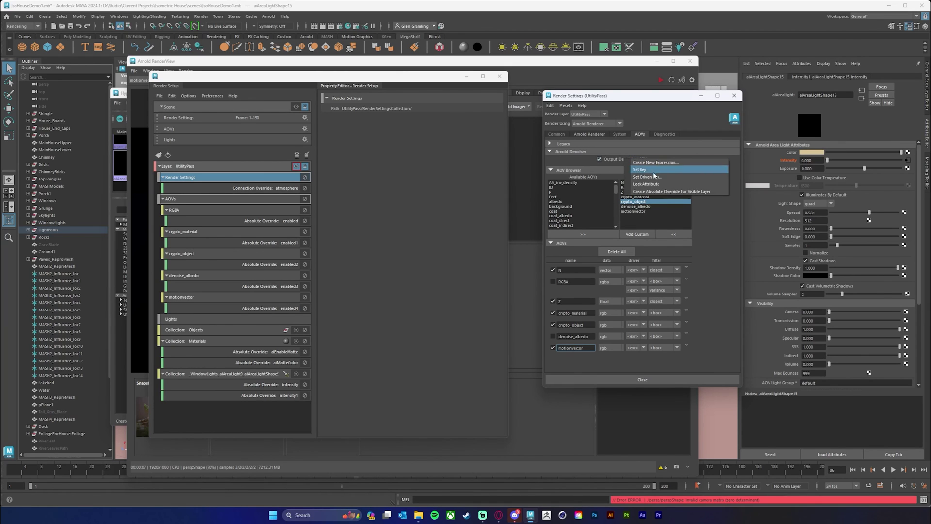
pyautogui.click(656, 191)
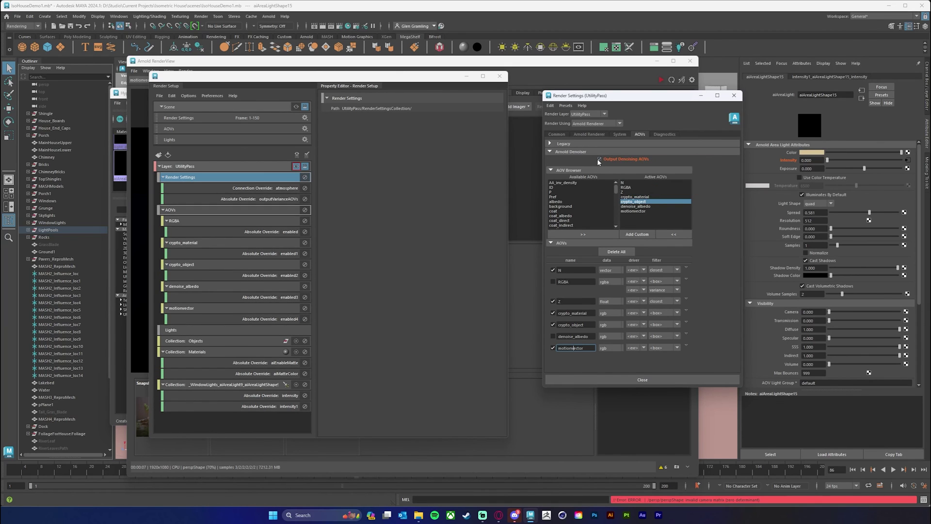
pyautogui.moveTo(419, 77); pyautogui.dragTo(462, 80)
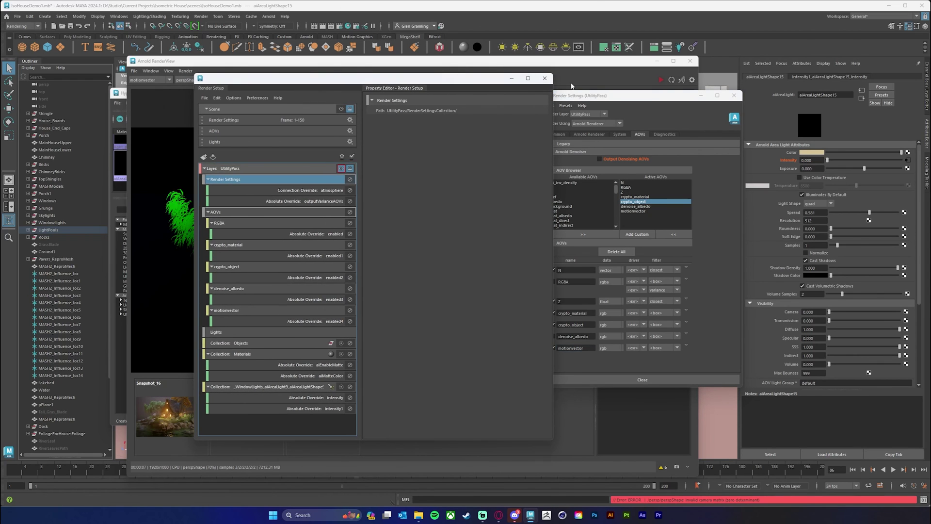
pyautogui.click(543, 76)
pyautogui.click(734, 95)
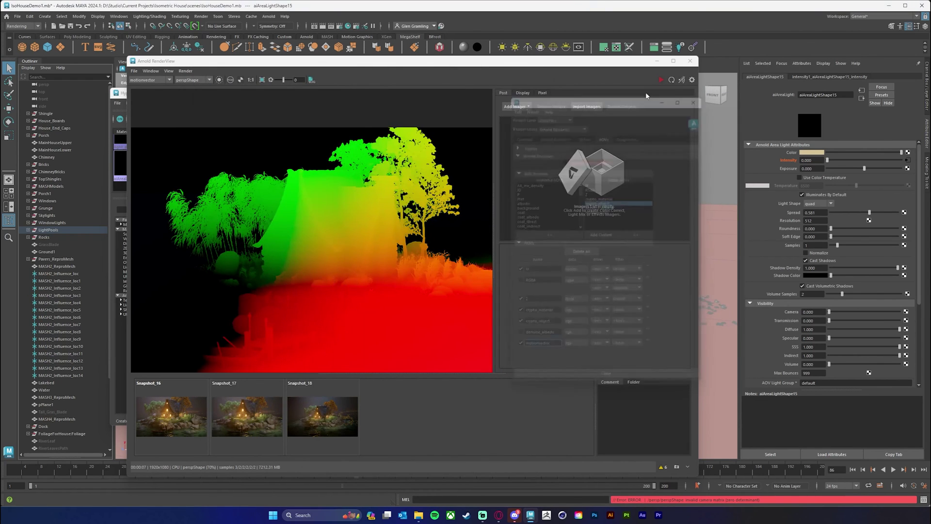
# Move the Arnold RenderView aside and start a sequence render of the UtilityPass layer.
pyautogui.moveTo(245, 60); pyautogui.dragTo(308, 67)
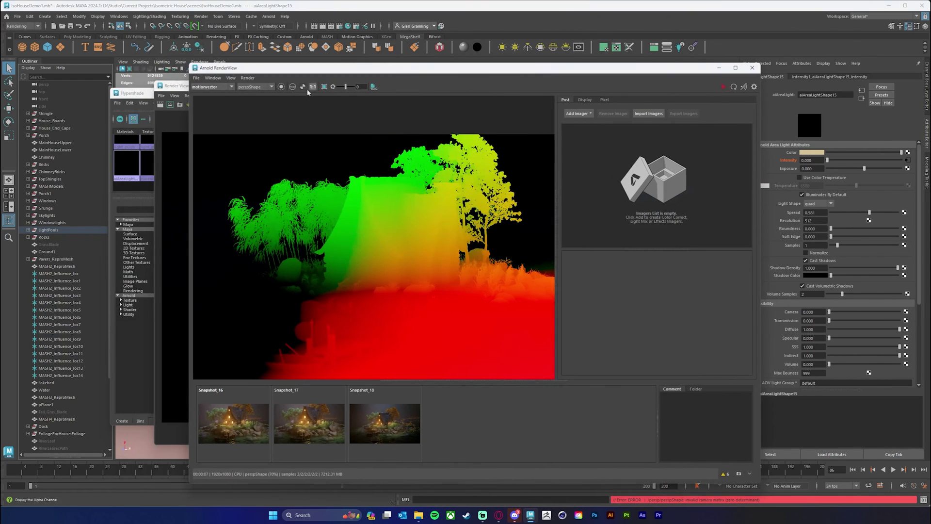
pyautogui.click(201, 16)
pyautogui.click(233, 115)
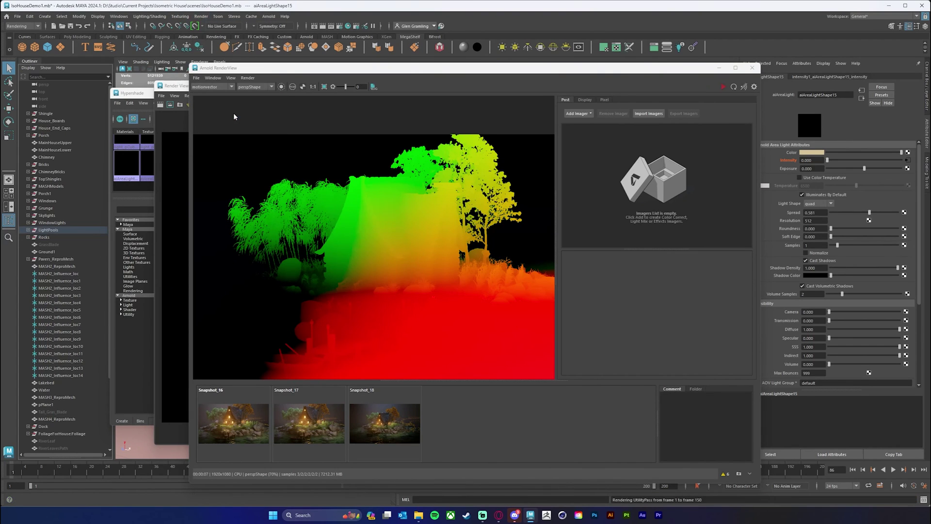